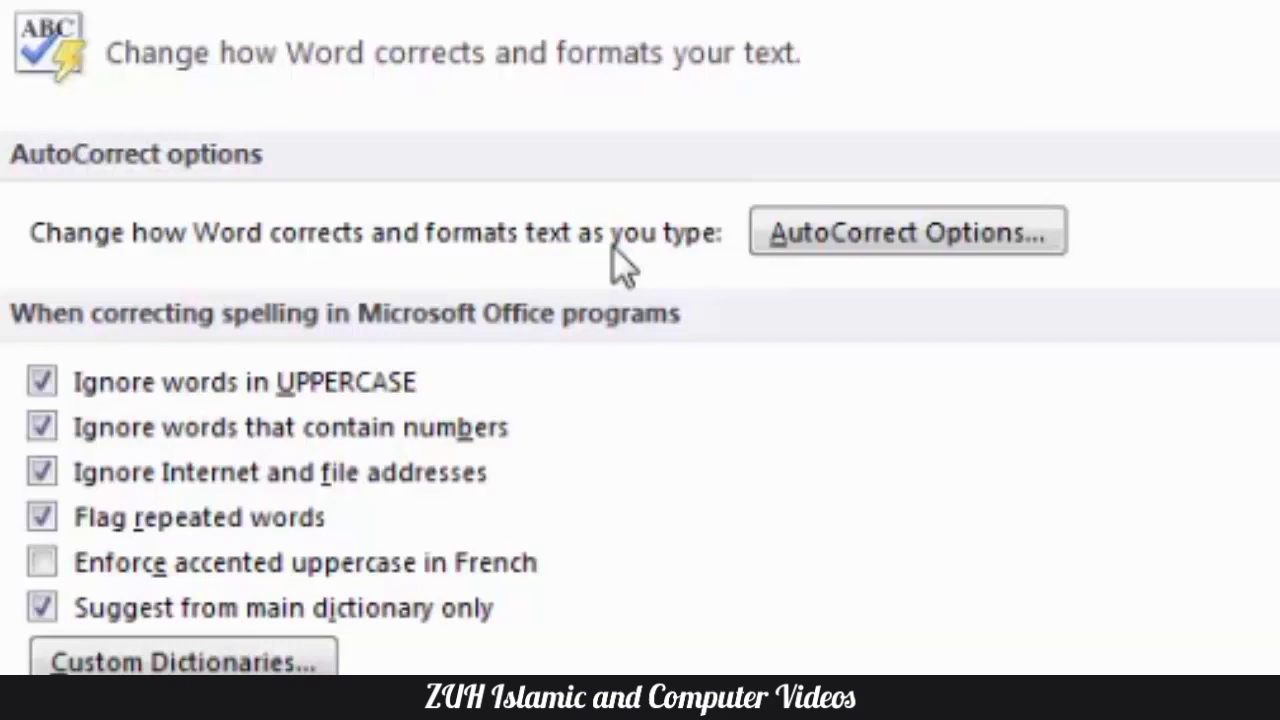
- Open the AutoCorrect options and look through the Math AutoCorrect, AutoFormat As You Type, AutoFormat and Actions settings
left_click(978, 242)
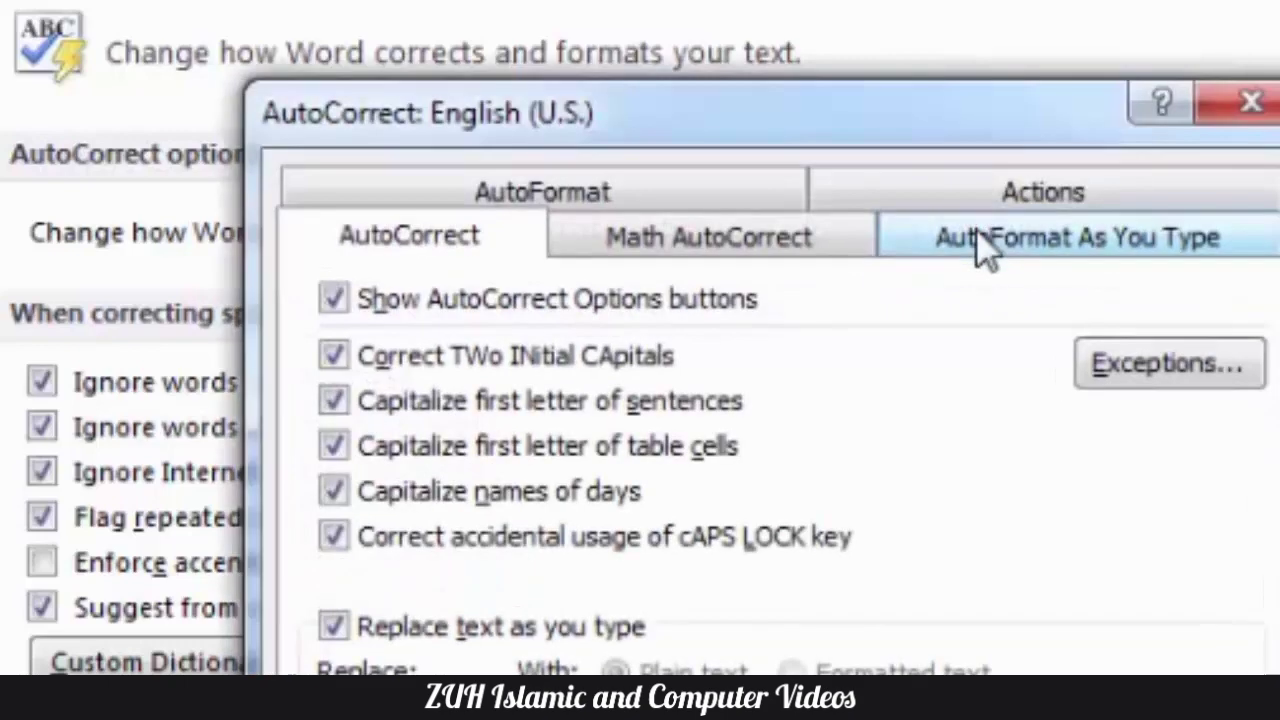
left_click_drag(768, 128, 702, 182)
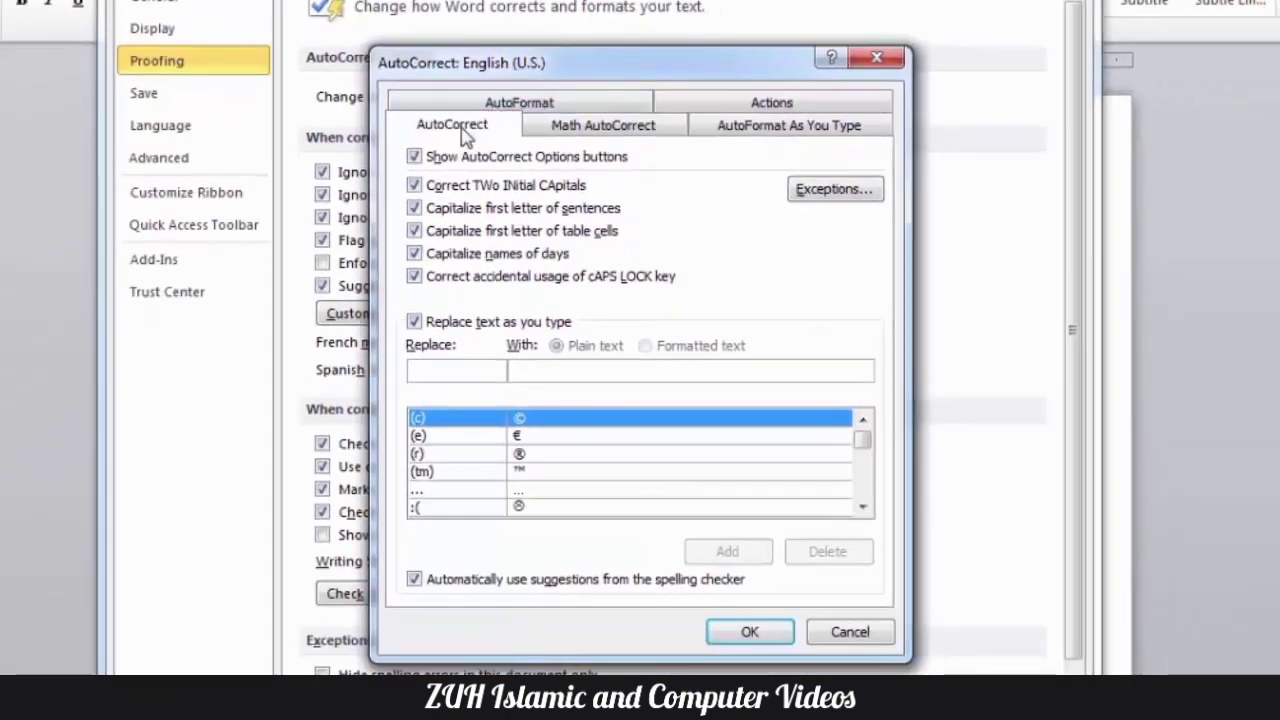
left_click(588, 124)
left_click(785, 127)
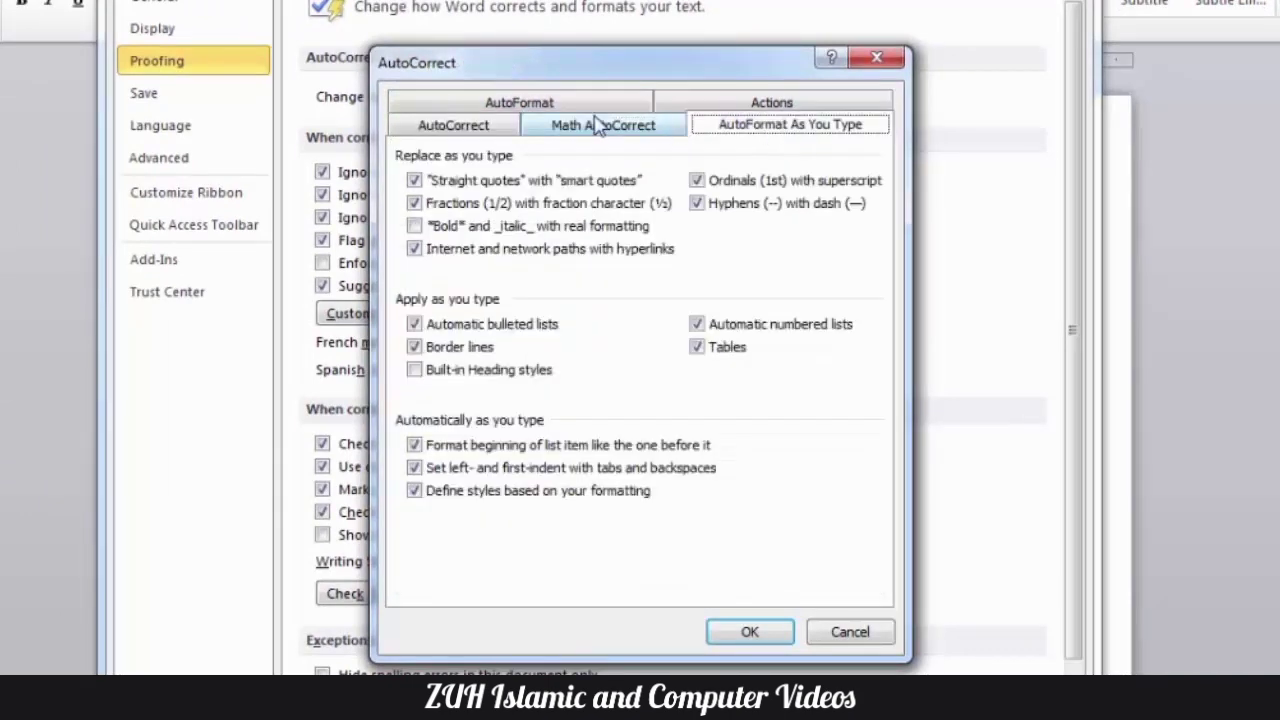
left_click(566, 109)
left_click(710, 130)
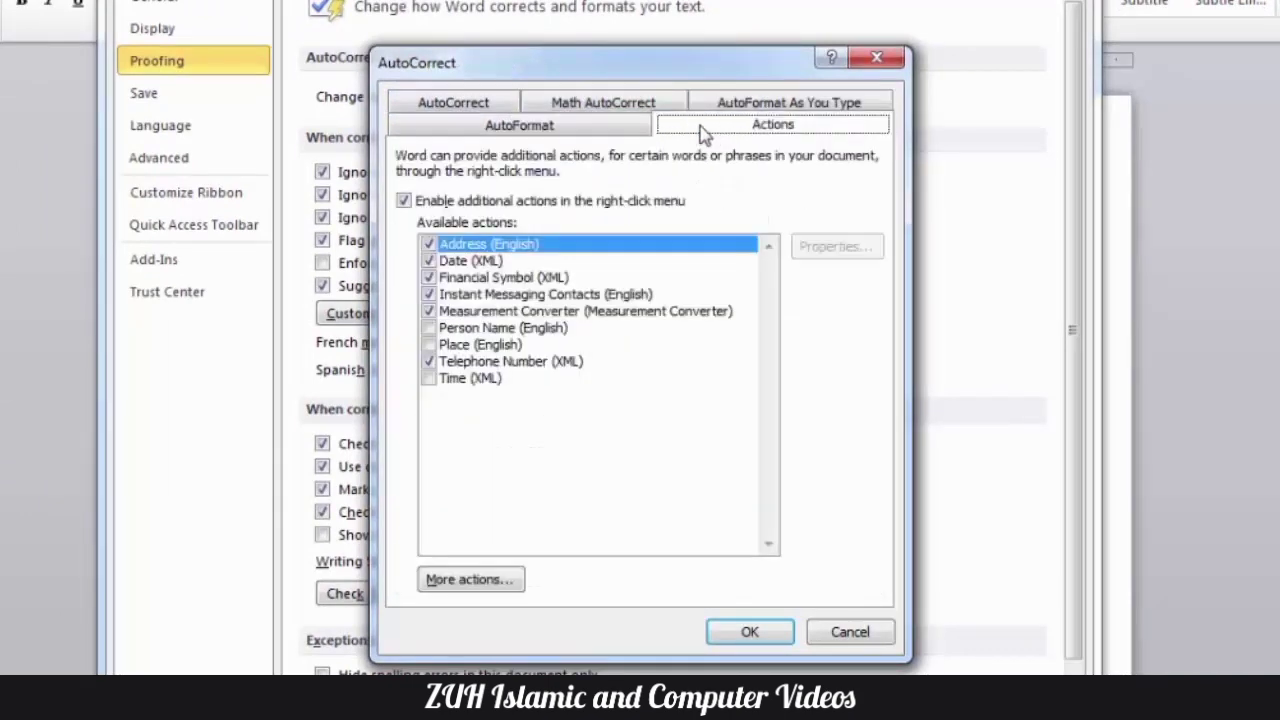
left_click(458, 108)
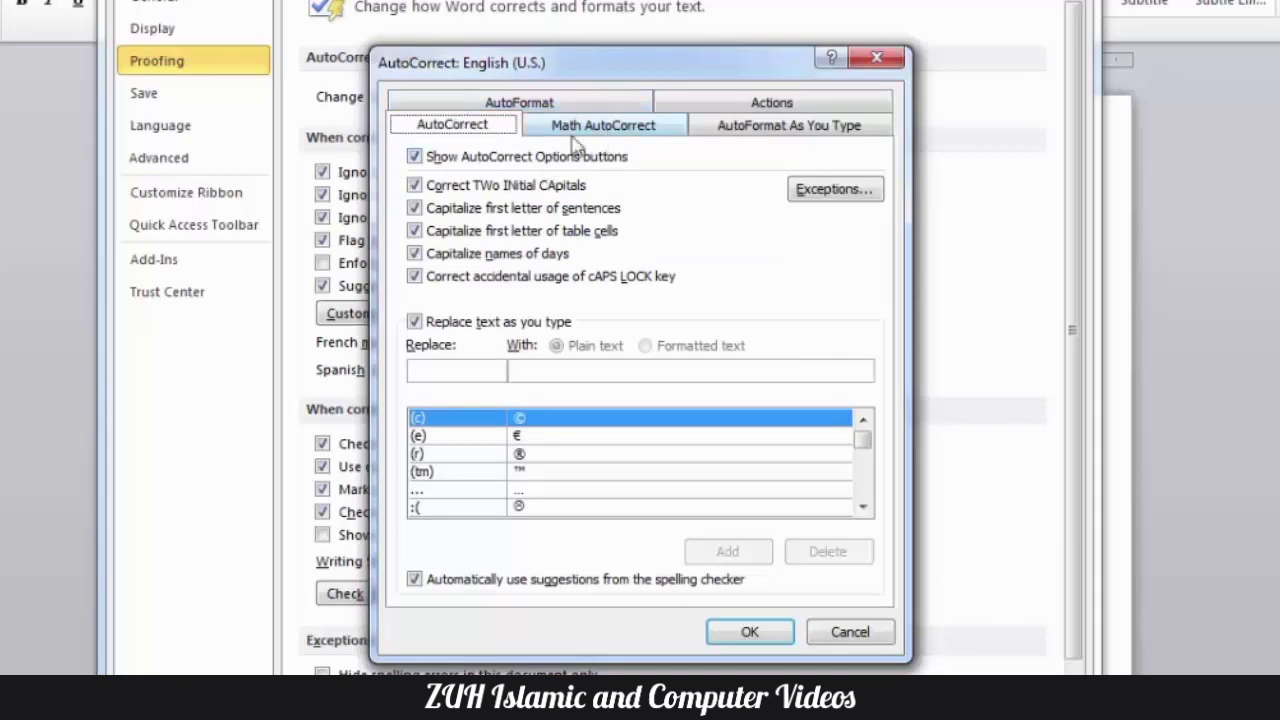
- Turn off Show AutoCorrect Options buttons and apply the options, keeping the current Windows color scheme without showing that message again
left_click(459, 163)
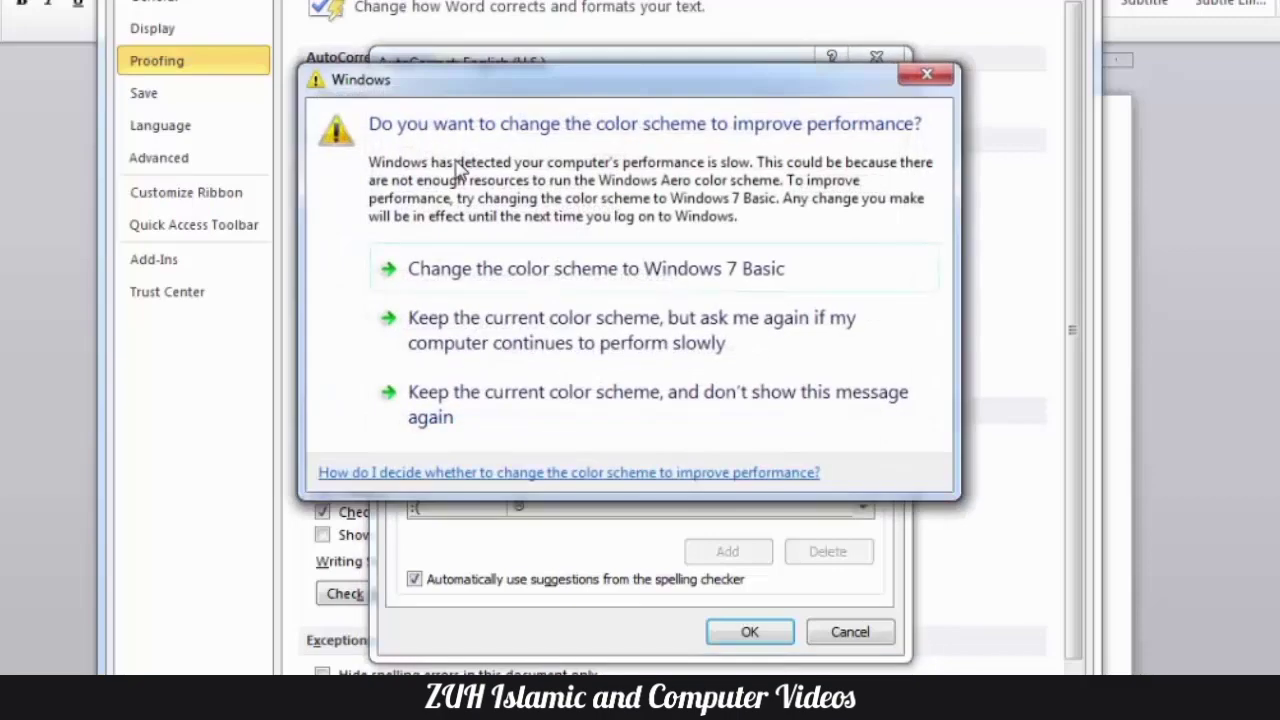
left_click(528, 418)
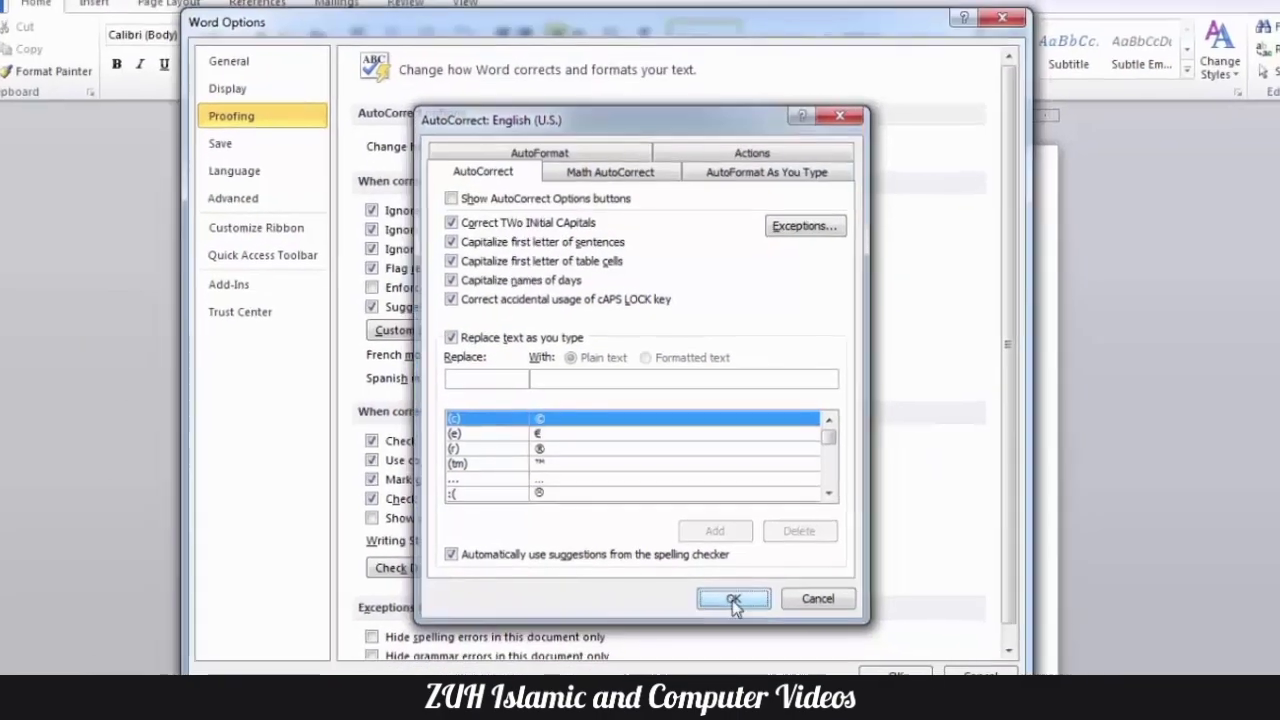
left_click(733, 598)
left_click(894, 674)
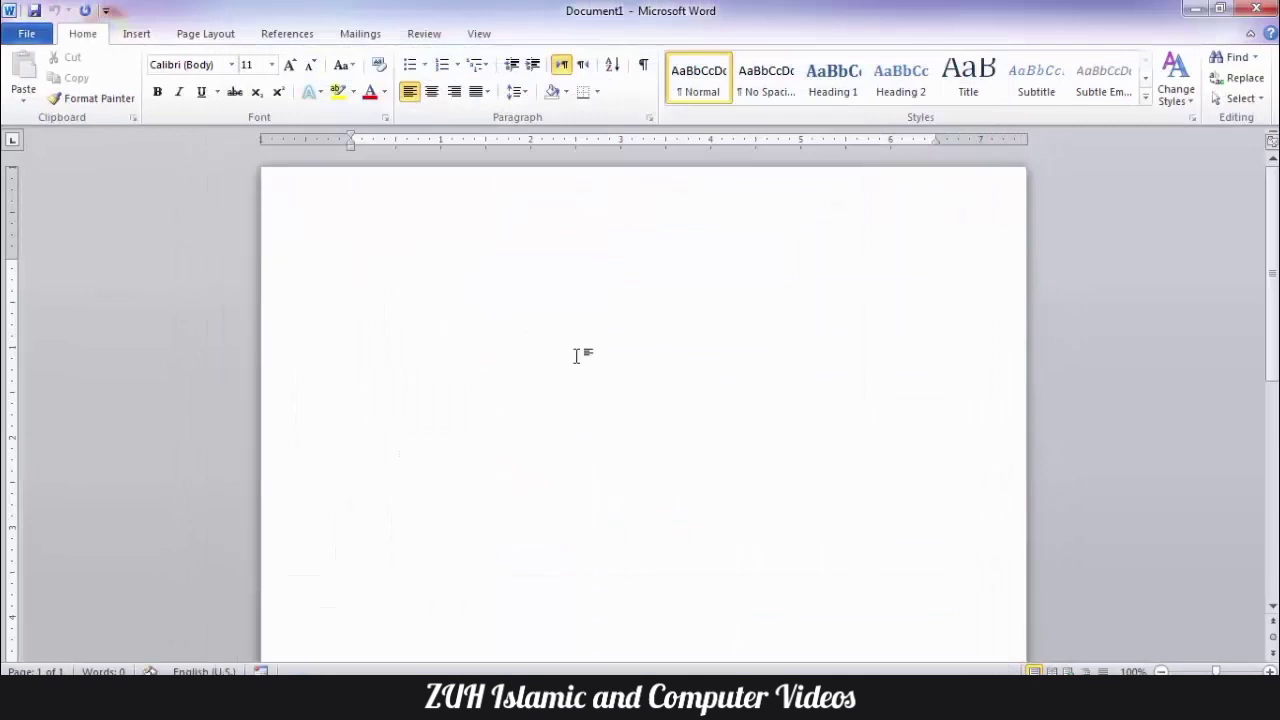
- Set the font size to 22 and enter "zuh" as sample text in the blank document
key("ctrl+shift+period")
key("ctrl+shift+period")
key("ctrl+shift+period")
key("ctrl+shift+period")
key("ctrl+shift+period")
key("ctrl+shift+period")
type("zuh")
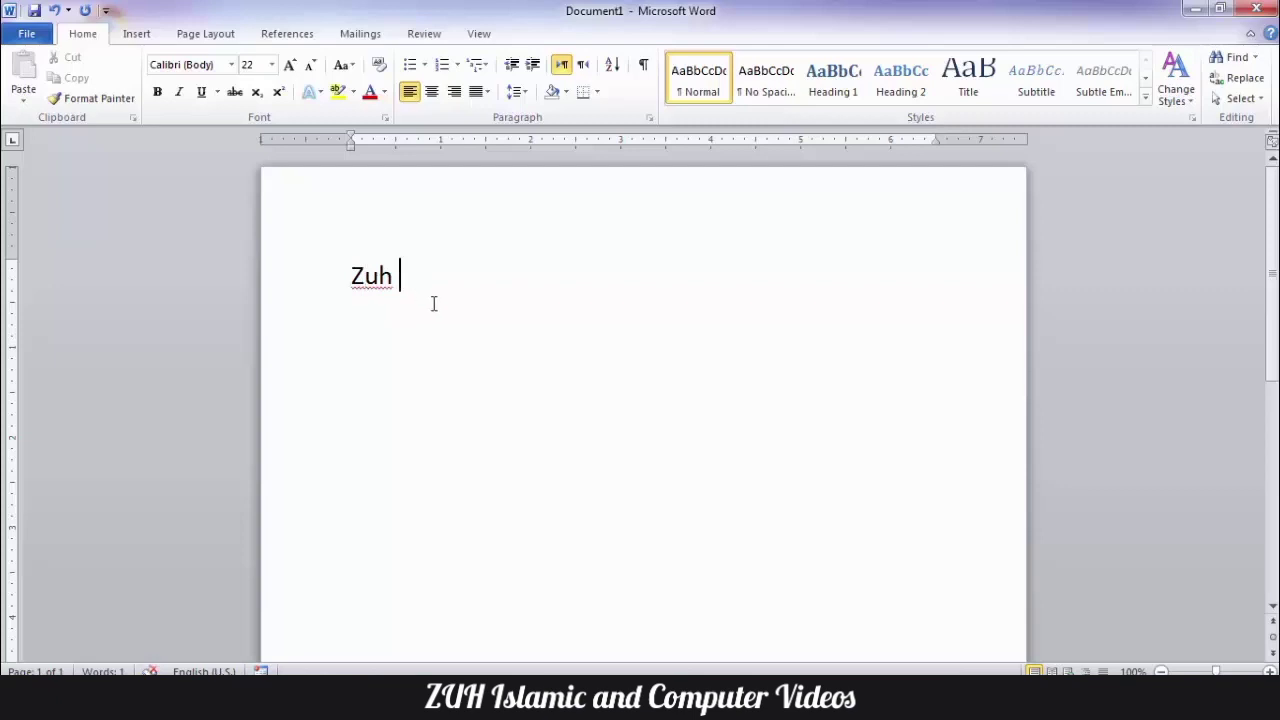
- Replace the sample text on the first line with "word"
left_click(356, 278)
left_click(303, 254)
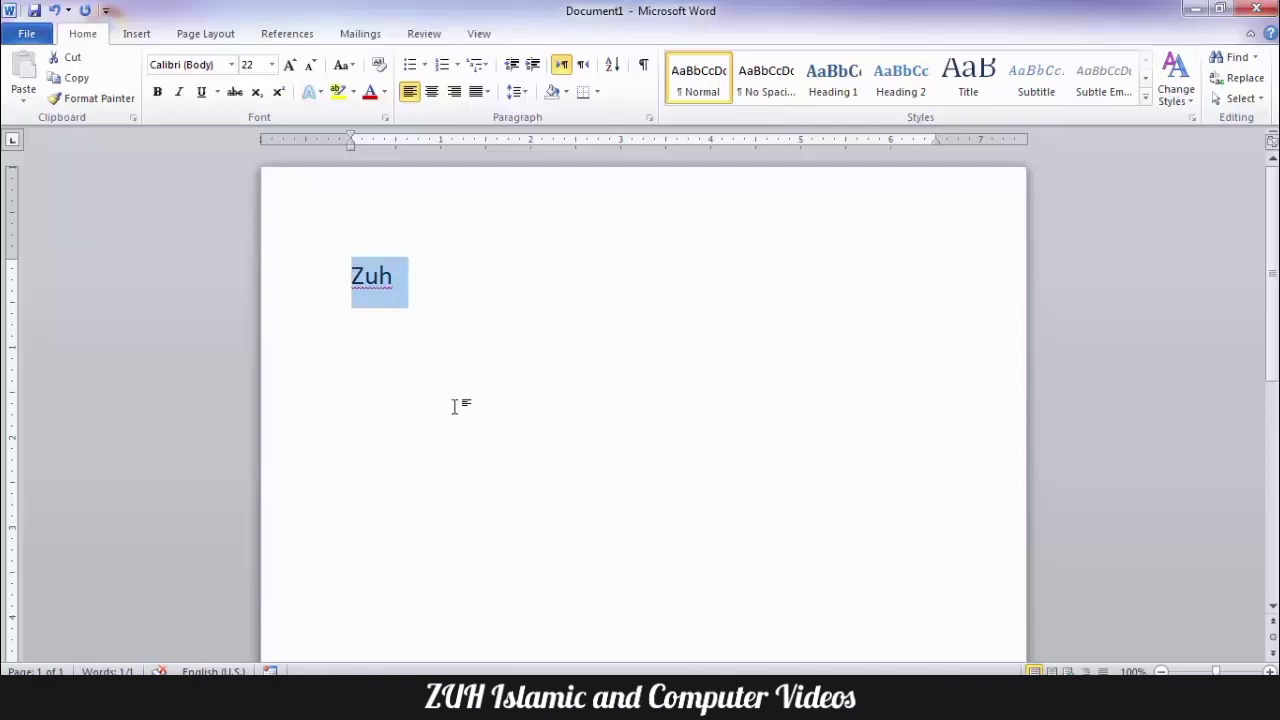
type("word")
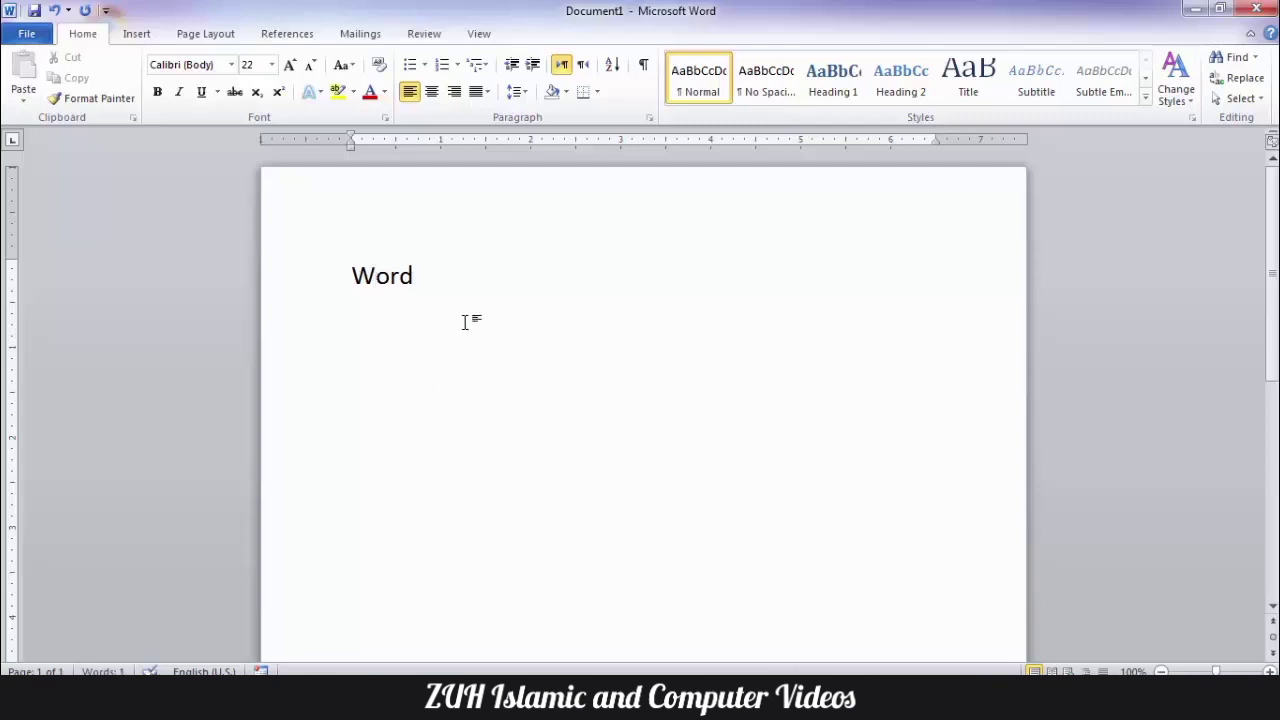
- Check the word on the first line for an AutoCorrect options marker
double_click(360, 284)
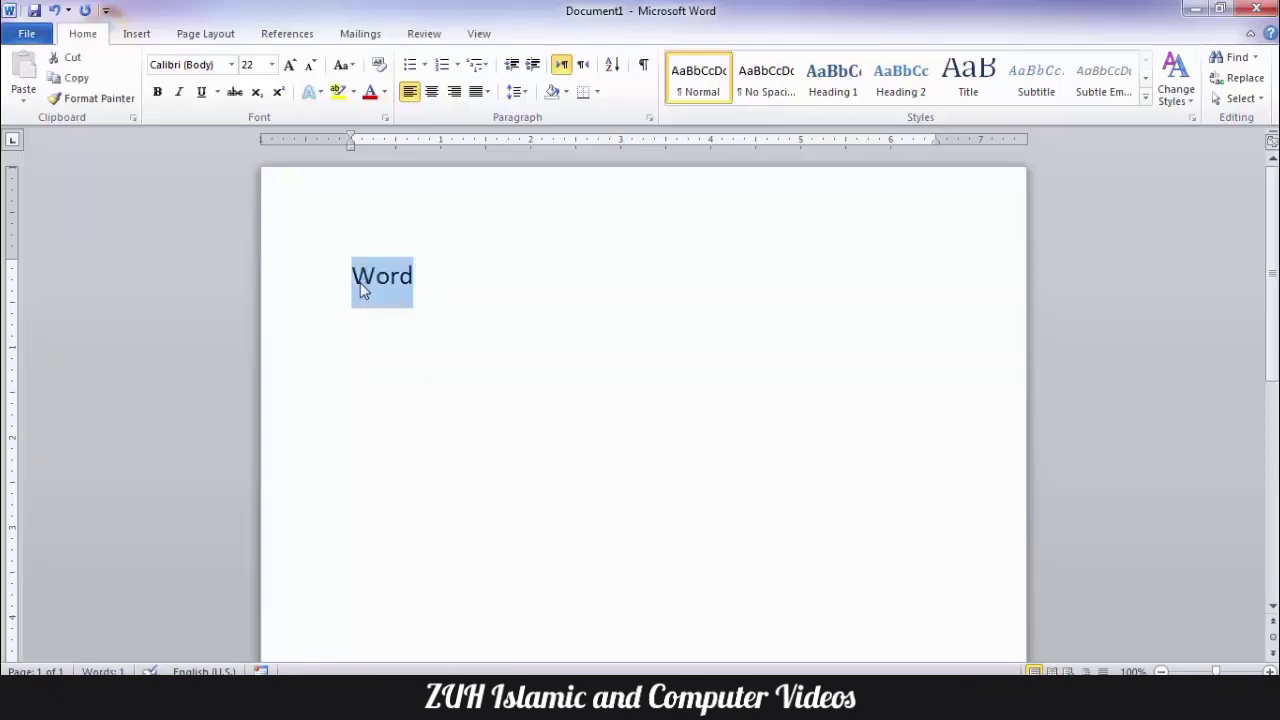
left_click(368, 286)
left_click_drag(376, 286, 347, 390)
left_click(502, 502)
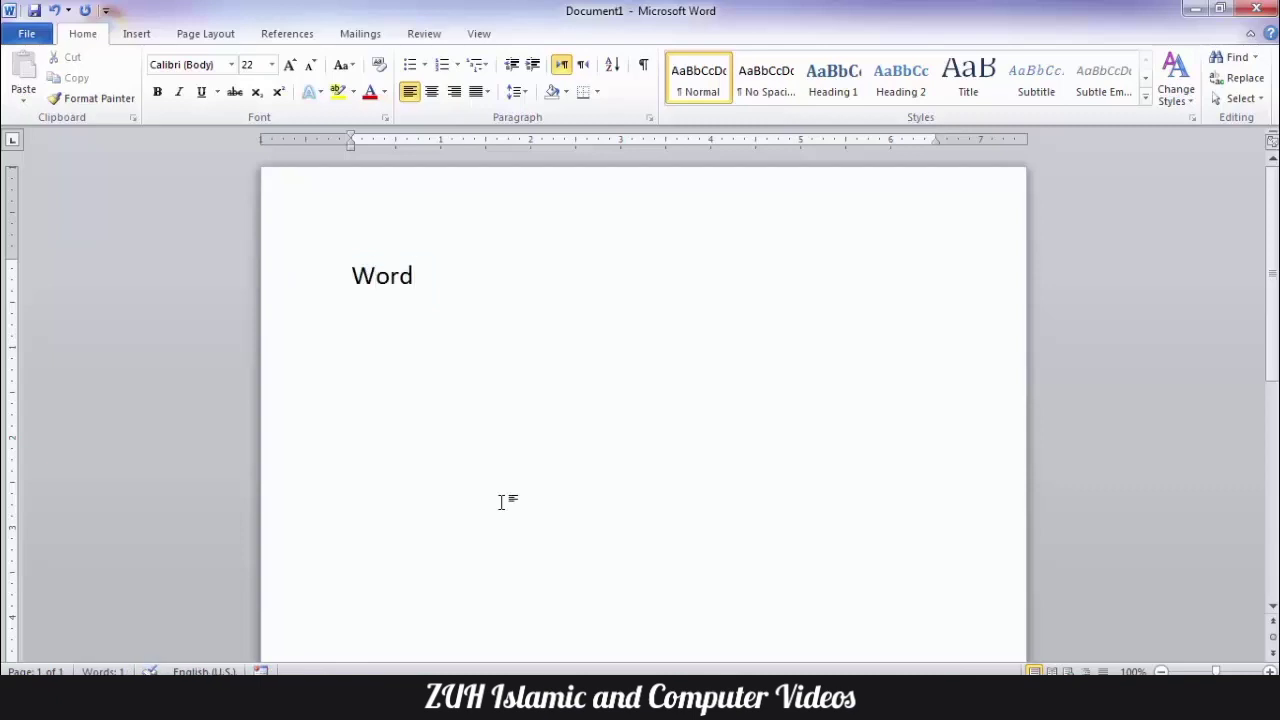
- Replace the word on the first line with a lowercase first name to test automatic capitalization
key("BackSpace")
key("BackSpace")
key("BackSpace")
key("BackSpace")
type("Ah")
key("BackSpace")
key("BackSpace")
type("ahmad")
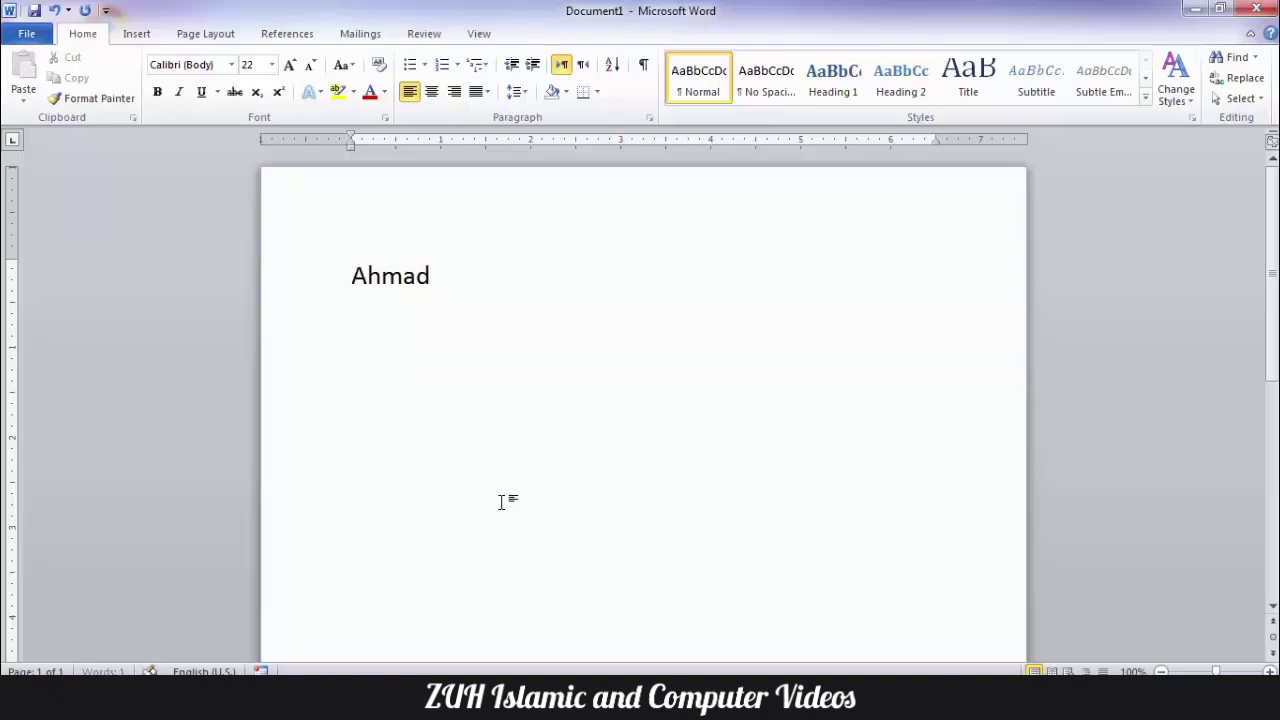
key("BackSpace")
- Turn on Show AutoCorrect Options buttons in the proofing options and apply the change
left_click(27, 33)
left_click(72, 395)
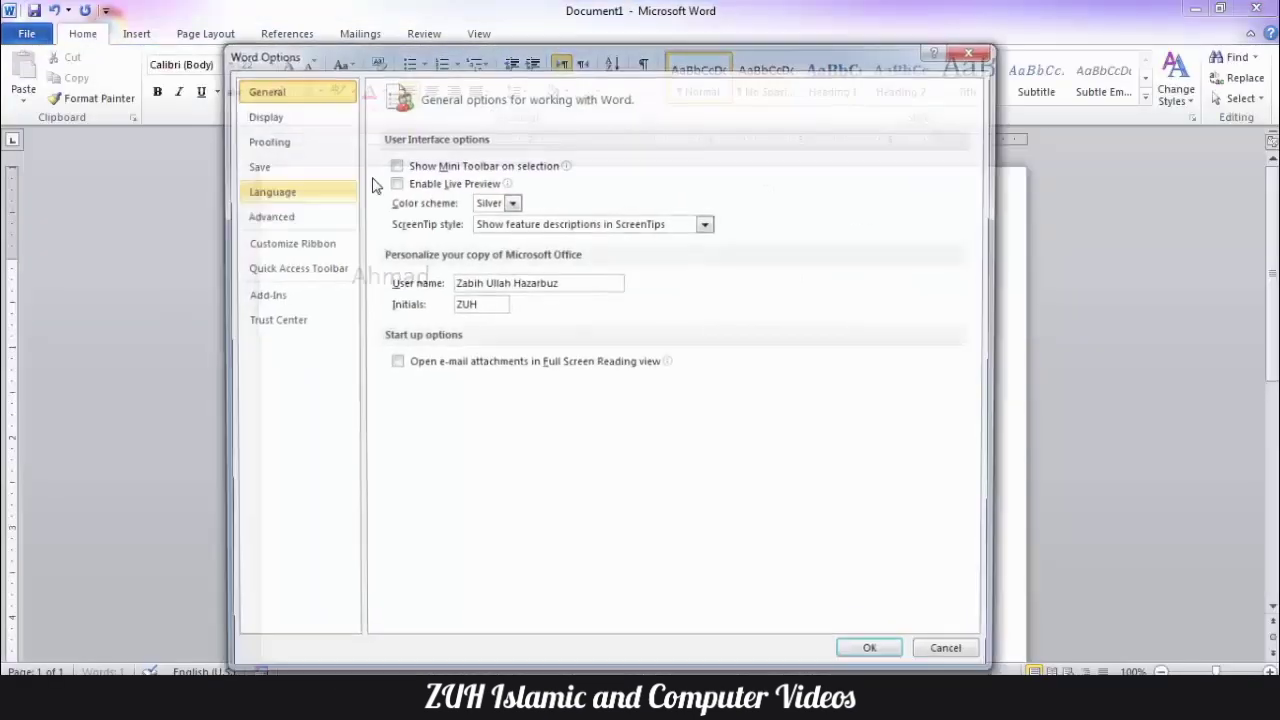
left_click(290, 142)
left_click(733, 166)
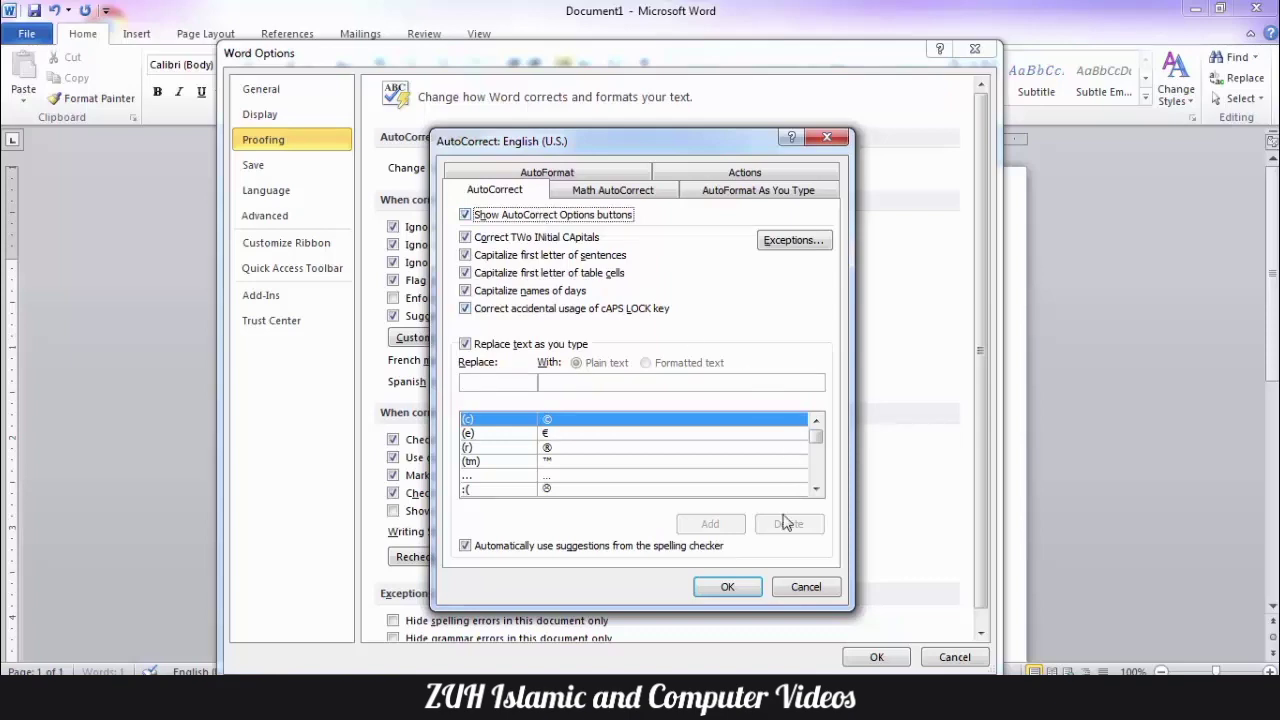
left_click(727, 587)
left_click(867, 661)
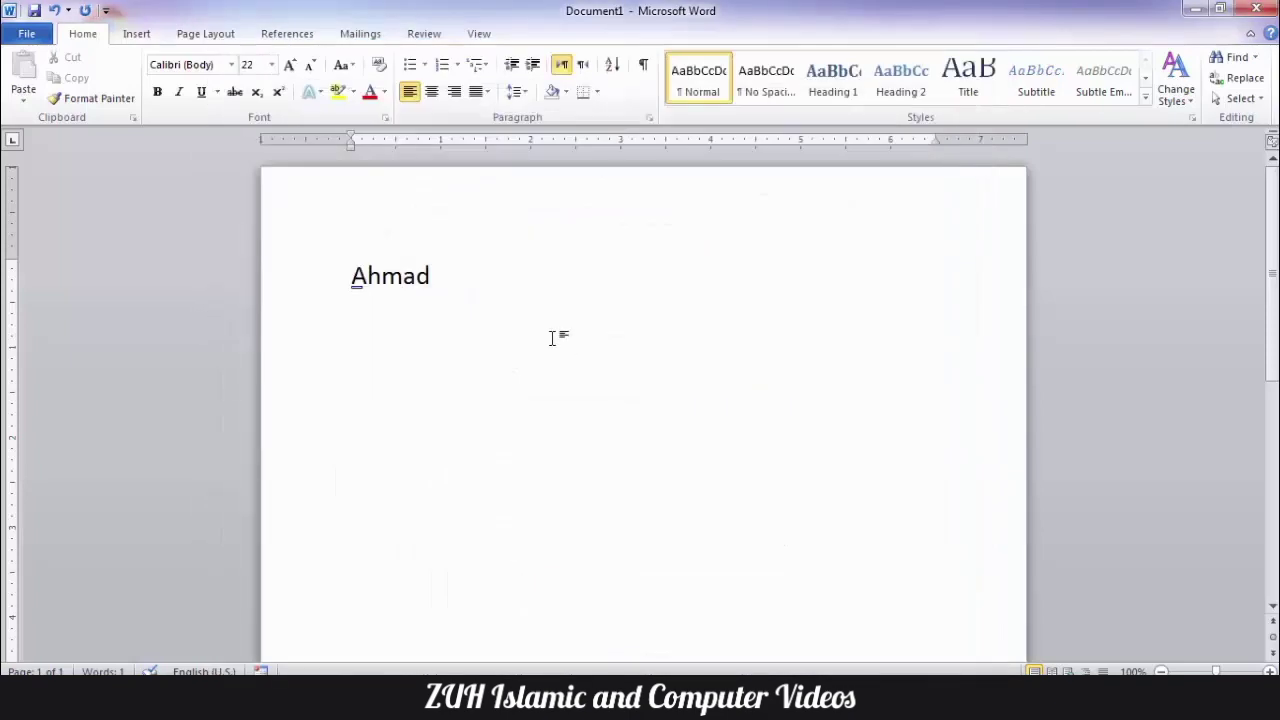
- View the AutoCorrect choices attached to the first name, open Control AutoCorrect Options from them, and close the dialog
left_click_drag(436, 280, 316, 266)
left_click(480, 291)
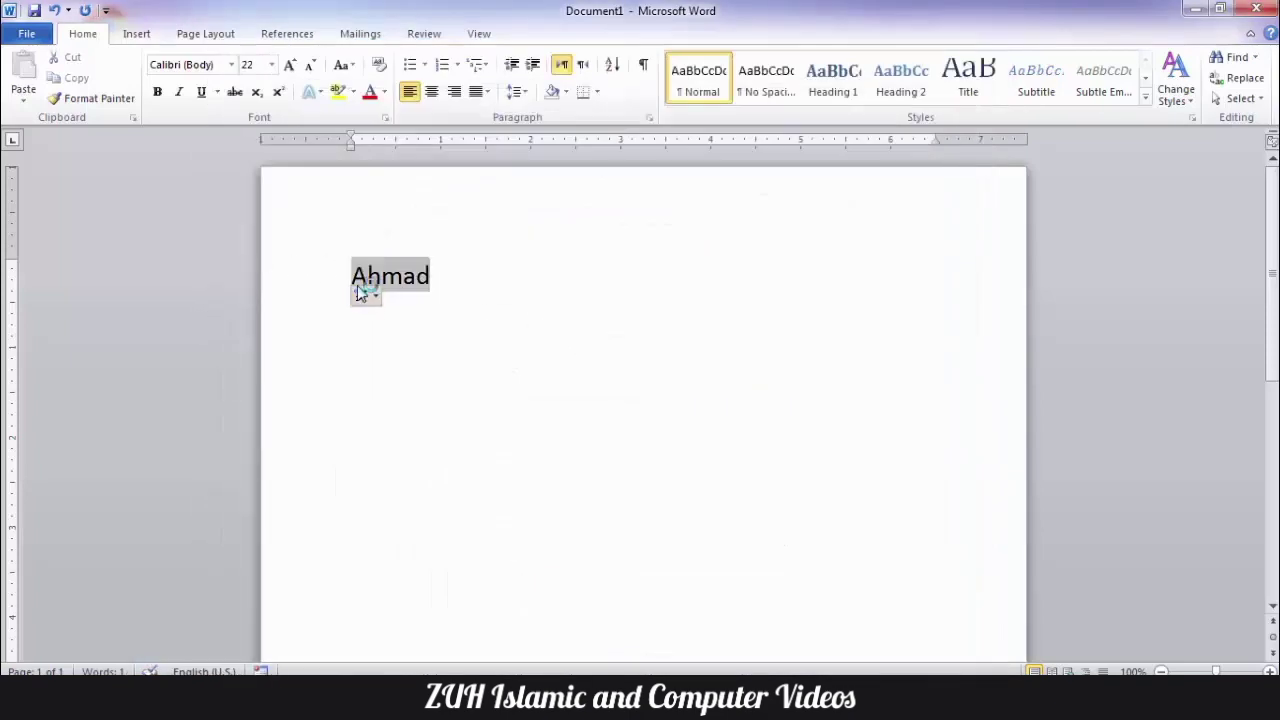
left_click(363, 296)
left_click(398, 365)
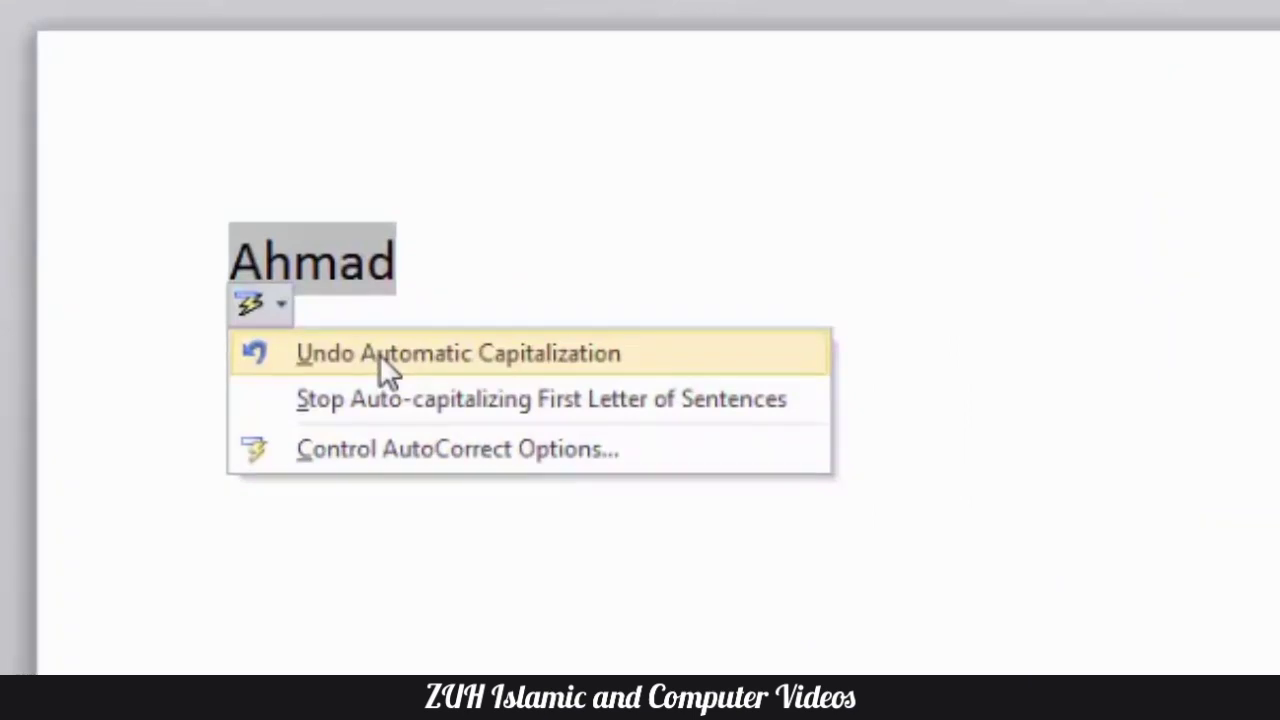
left_click(421, 448)
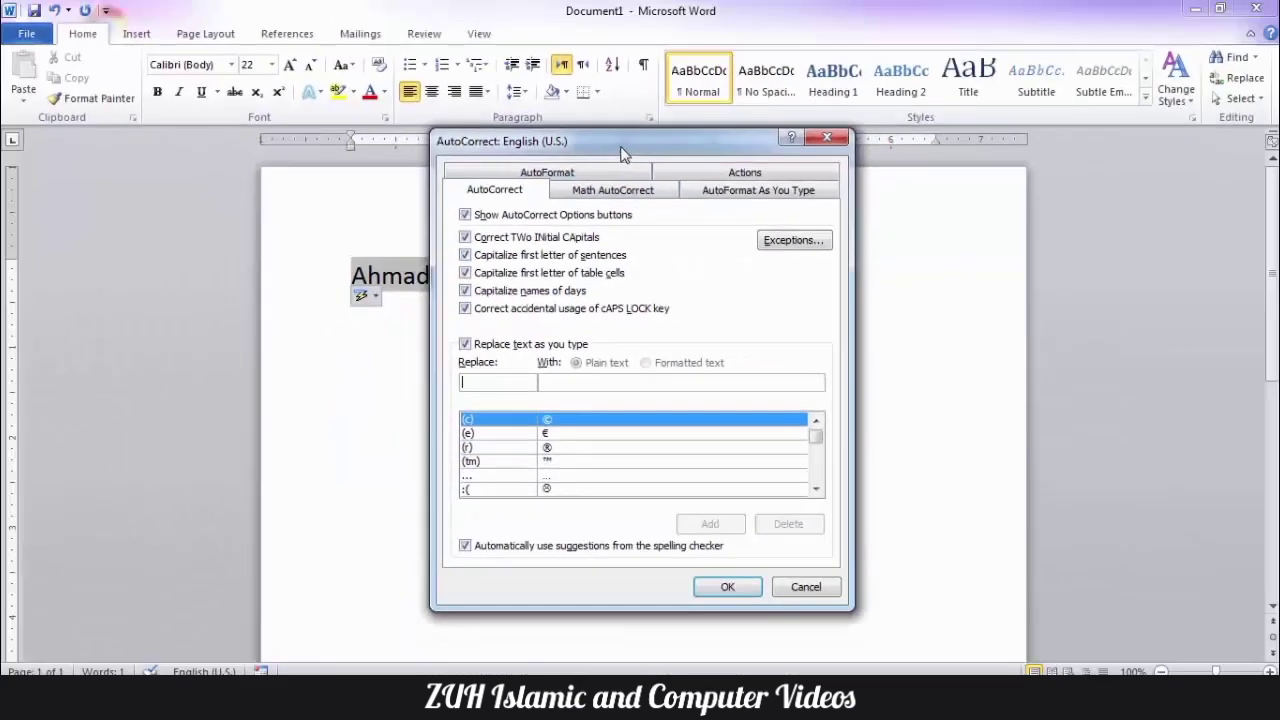
left_click_drag(621, 149, 558, 149)
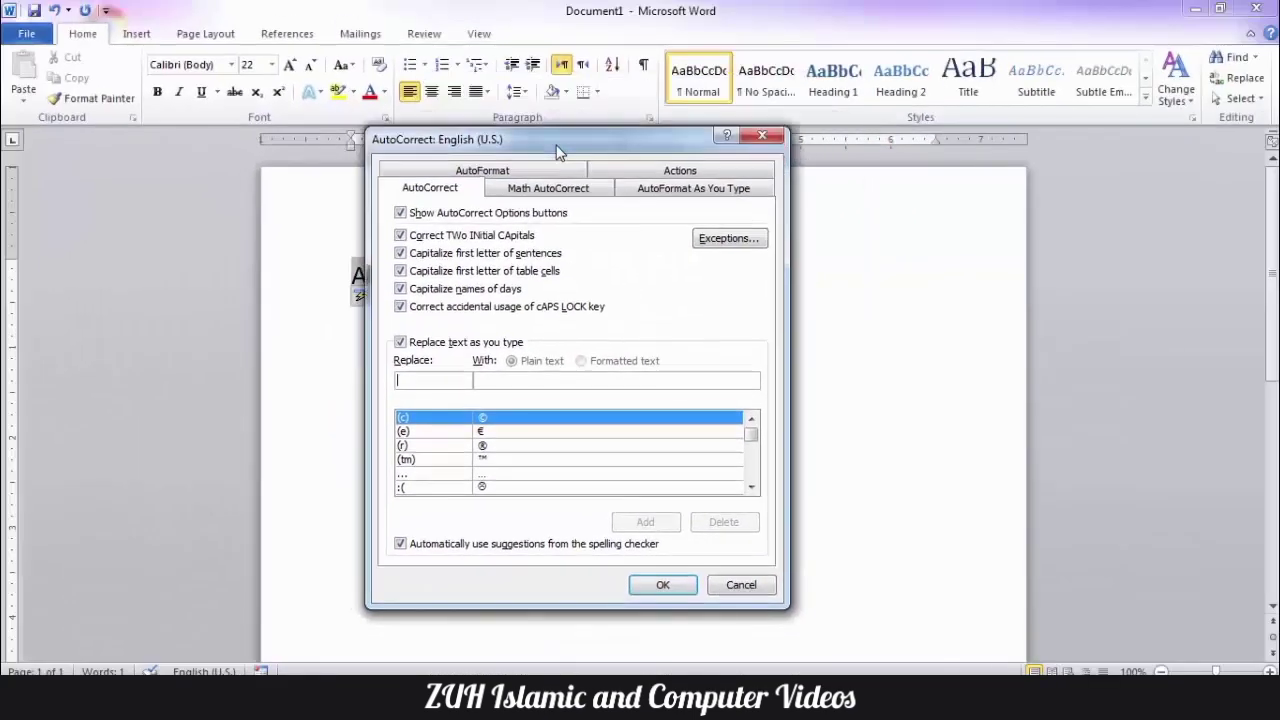
left_click(762, 135)
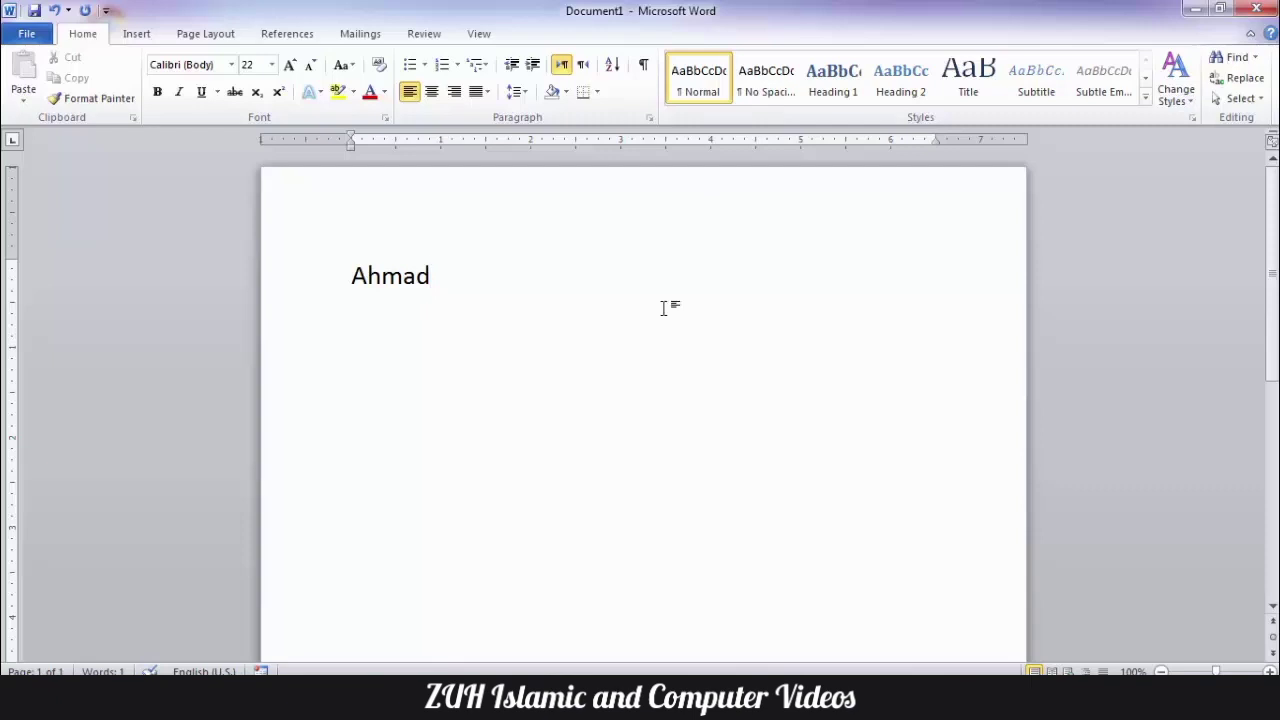
- Delete all text in the document, and briefly open and close the AutoCorrect dialog
key("ctrl+a")
key("Delete")
key("alt+t")
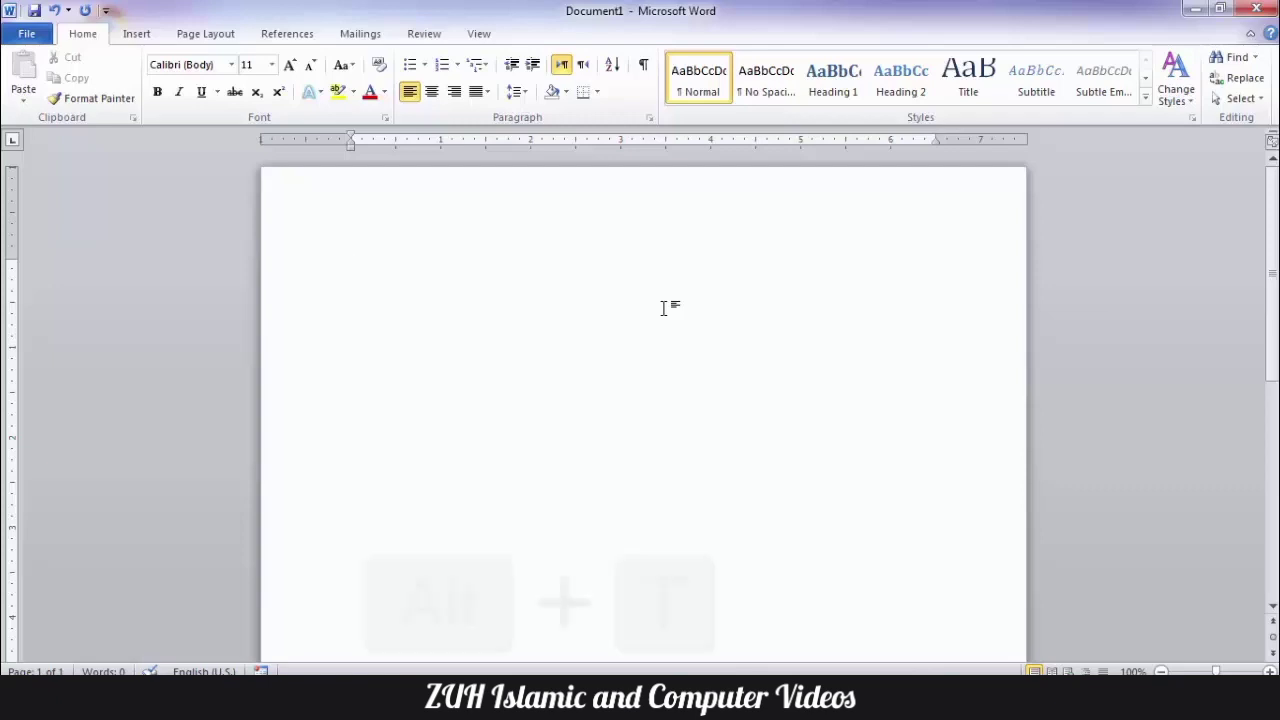
key("a")
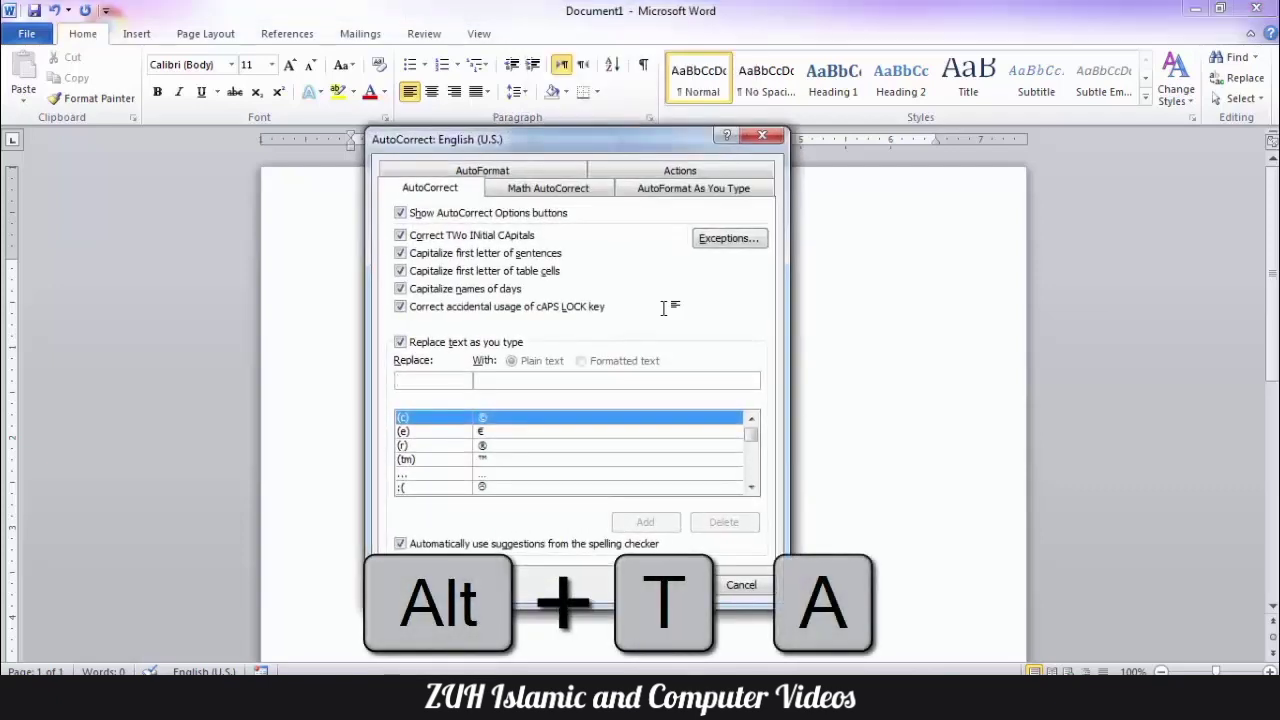
key("Escape")
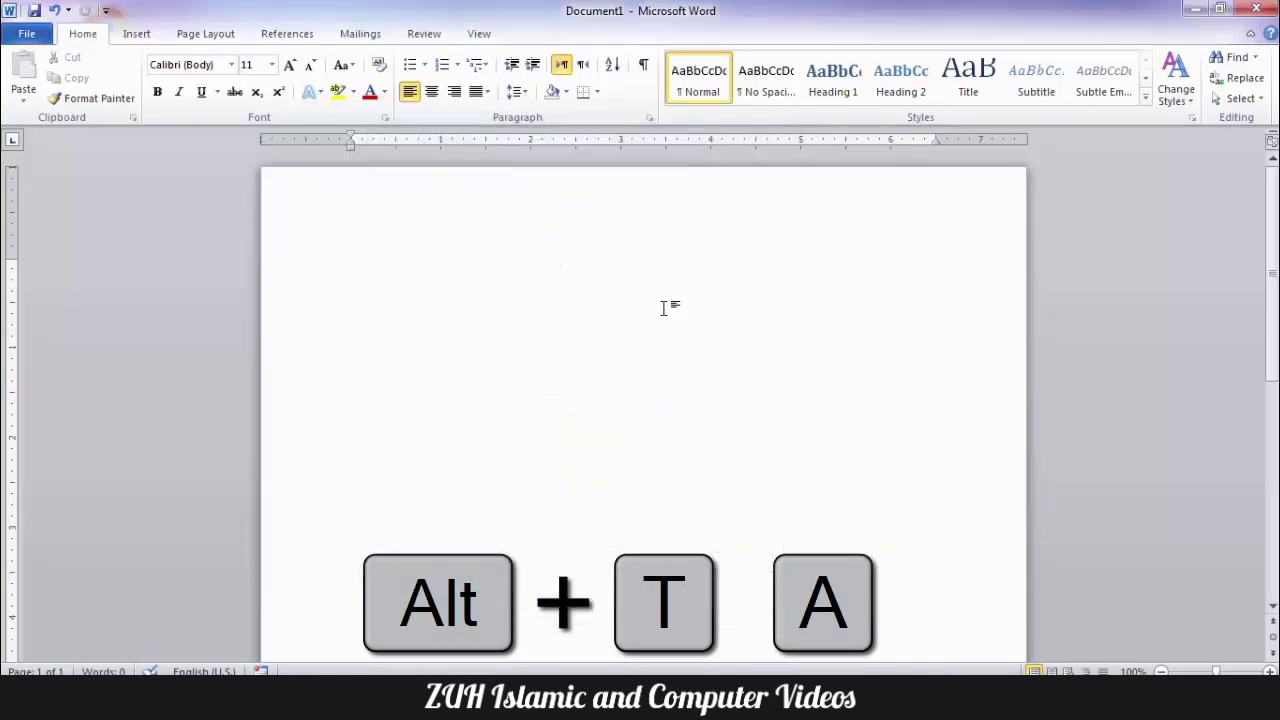
- Reopen the AutoCorrect dialog, switch Correct TWo INitial CApitals off and on again, and confirm
key("alt+t")
key("a")
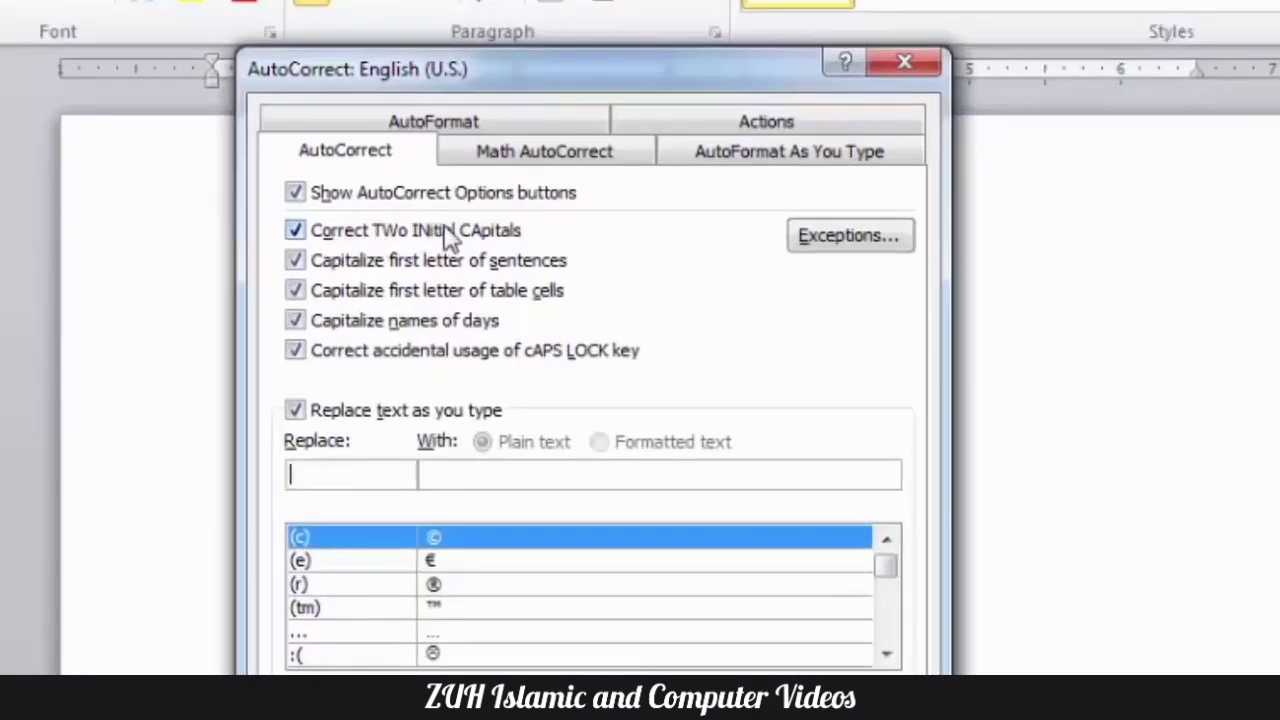
double_click(482, 234)
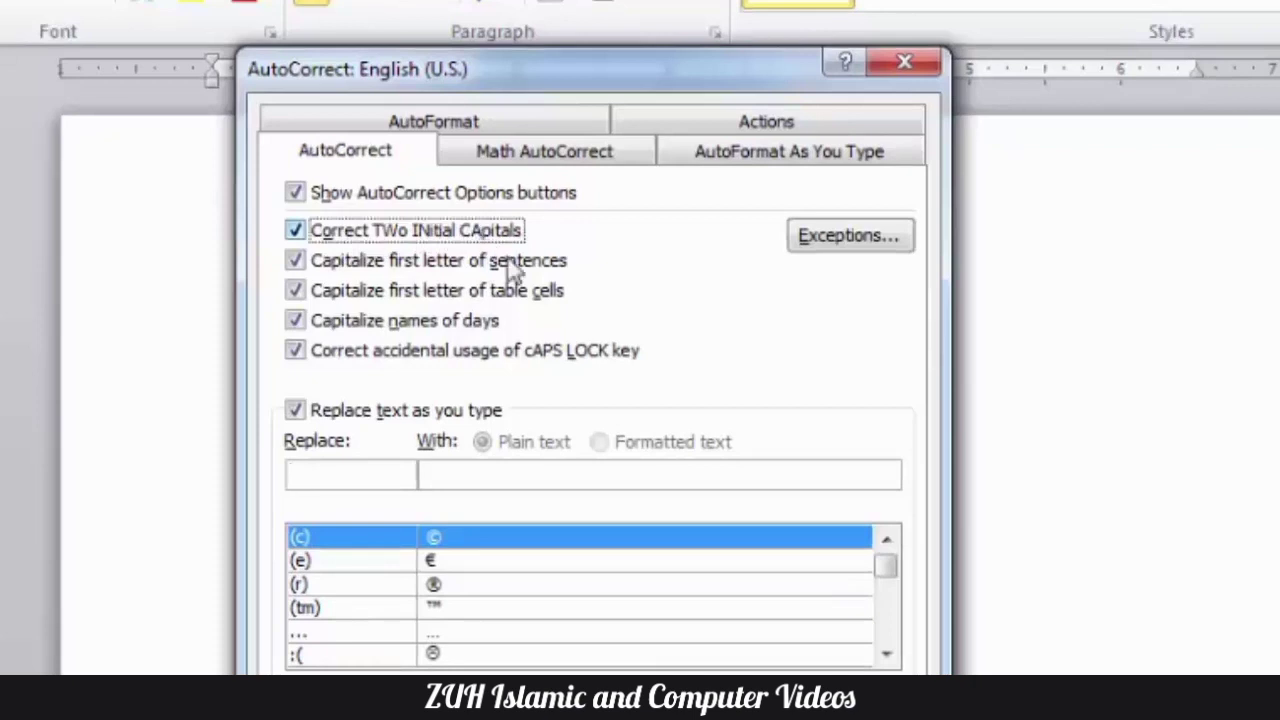
left_click(775, 719)
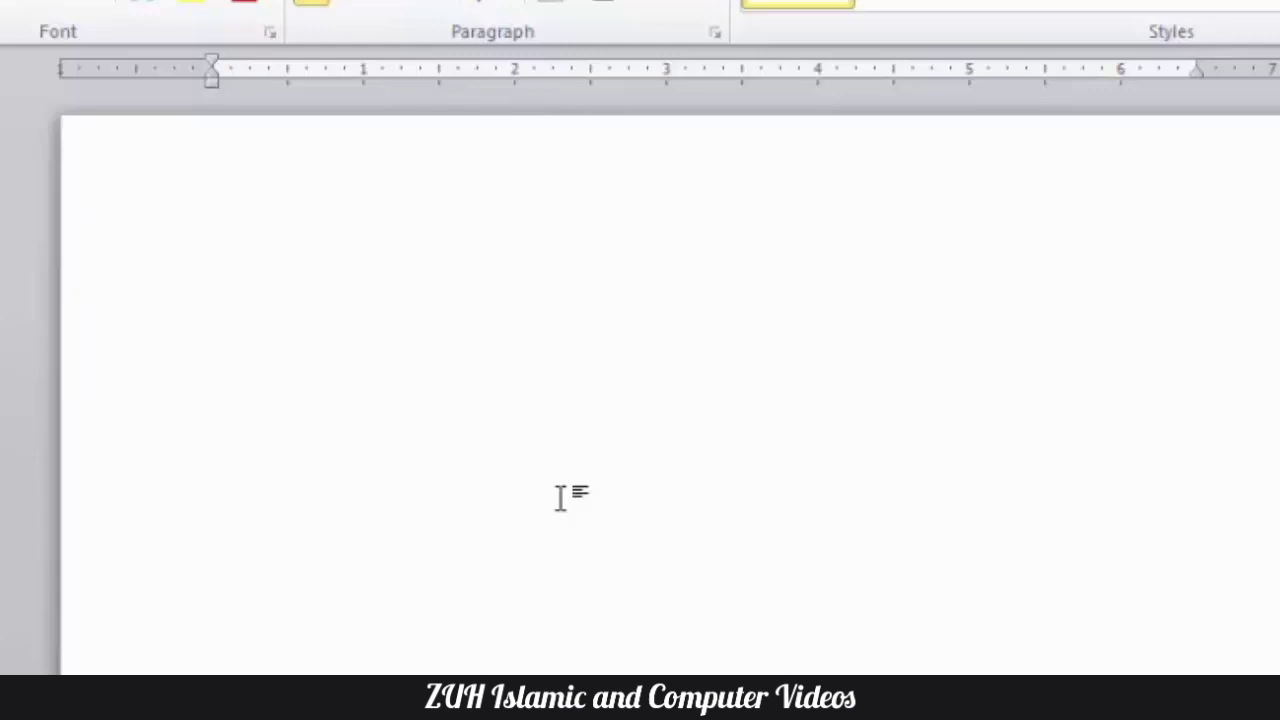
- Enter "WOrd" with two initial capitals on the first line to test the correction
type("Word")
key("BackSpace")
key("BackSpace")
key("BackSpace")
type("Ord")
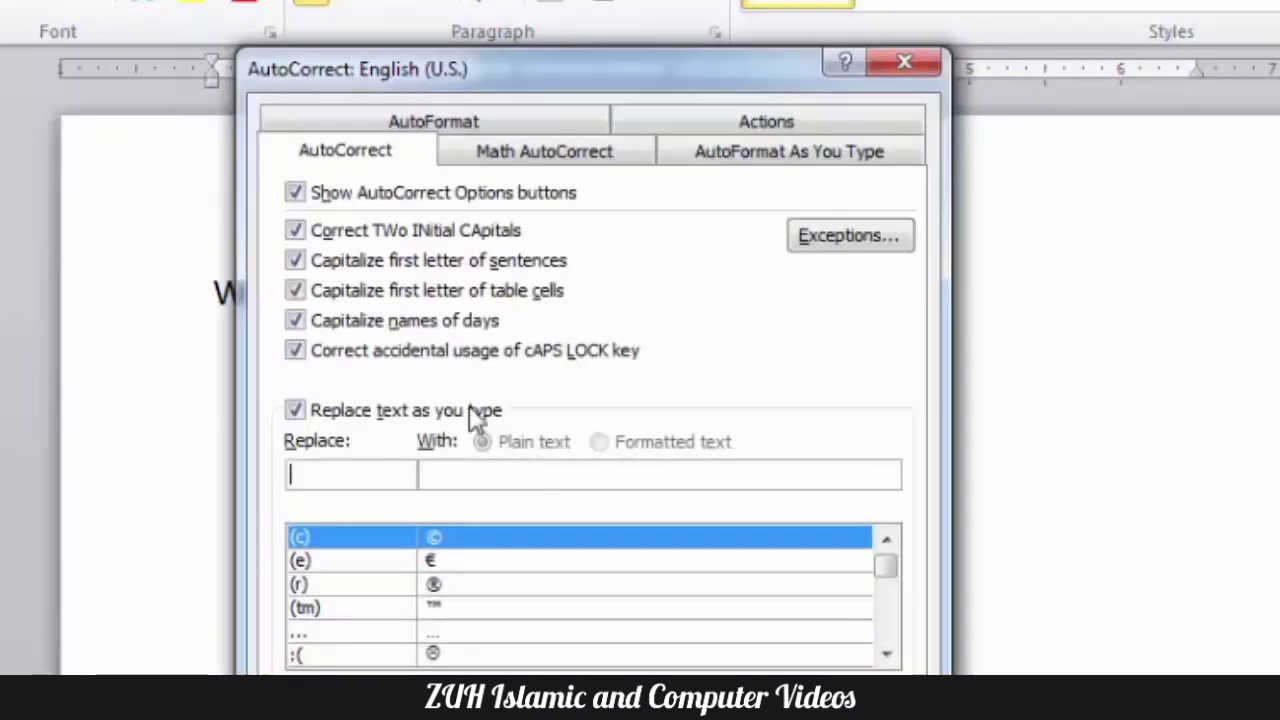
- Turn off Correct TWo INitial CApitals and enter a first name with two initial capitals on the second line
left_click(338, 237)
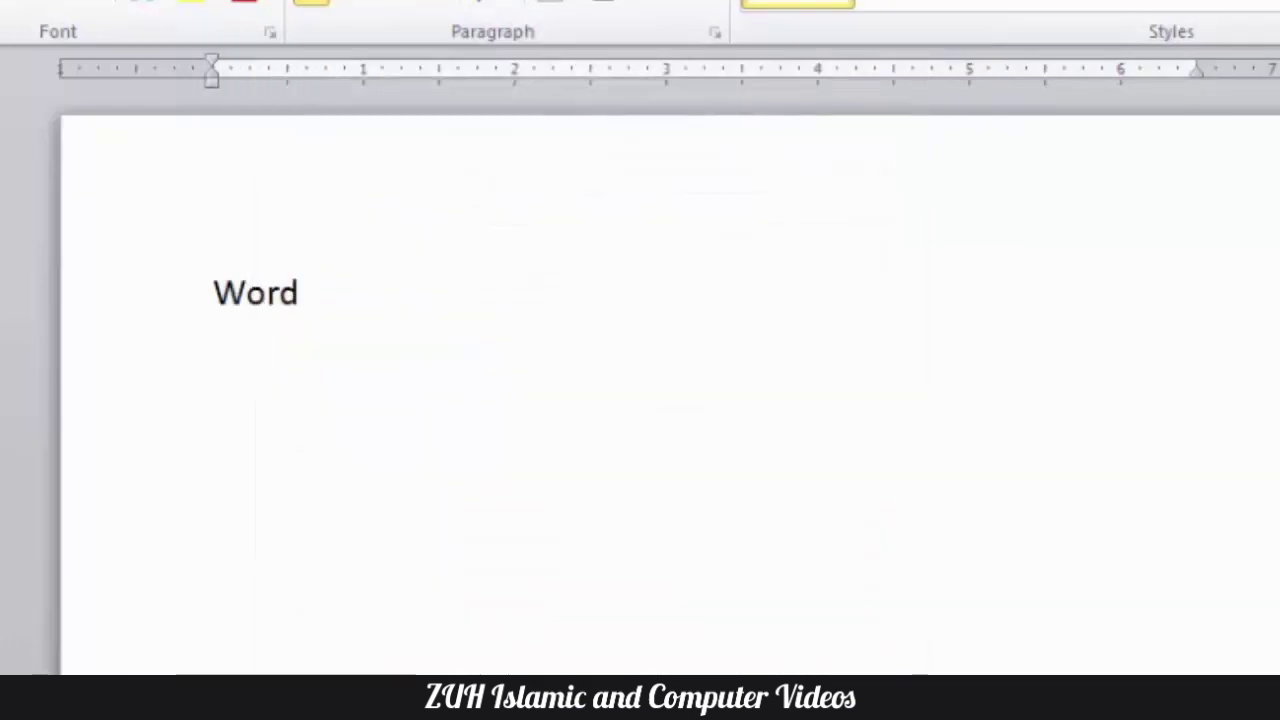
key("Return")
type("AH")
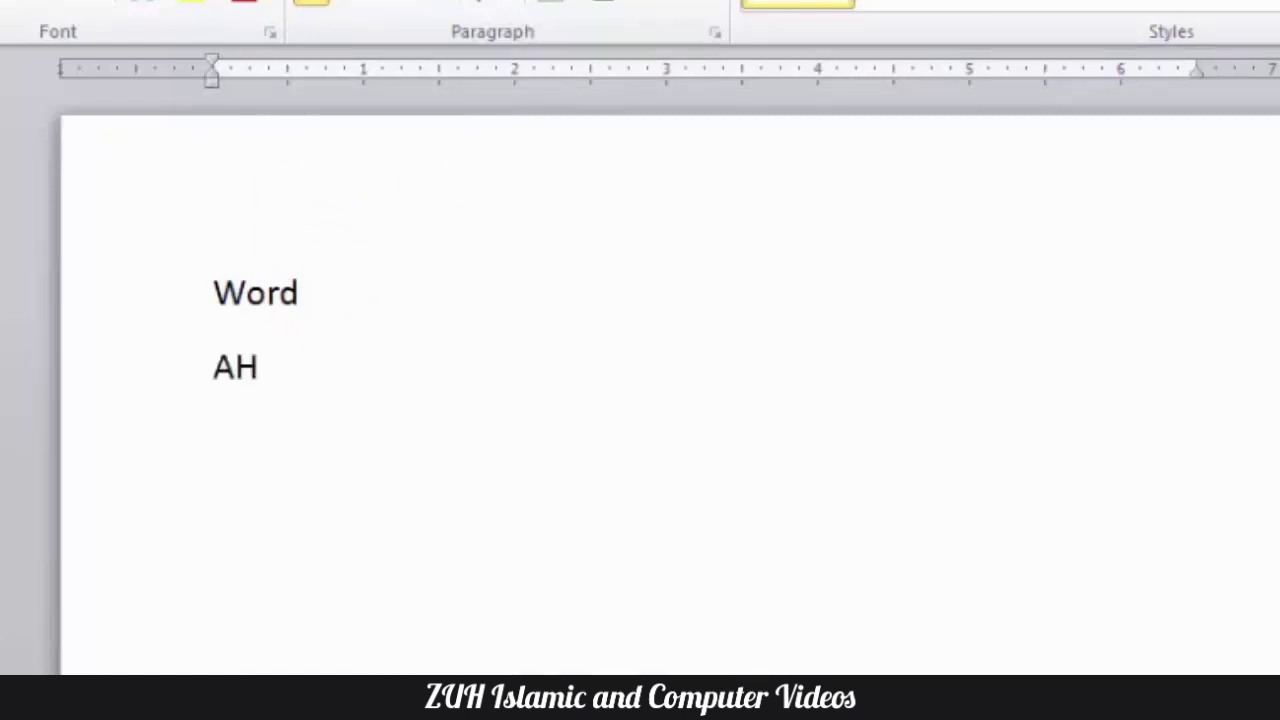
type("mad")
key("Return")
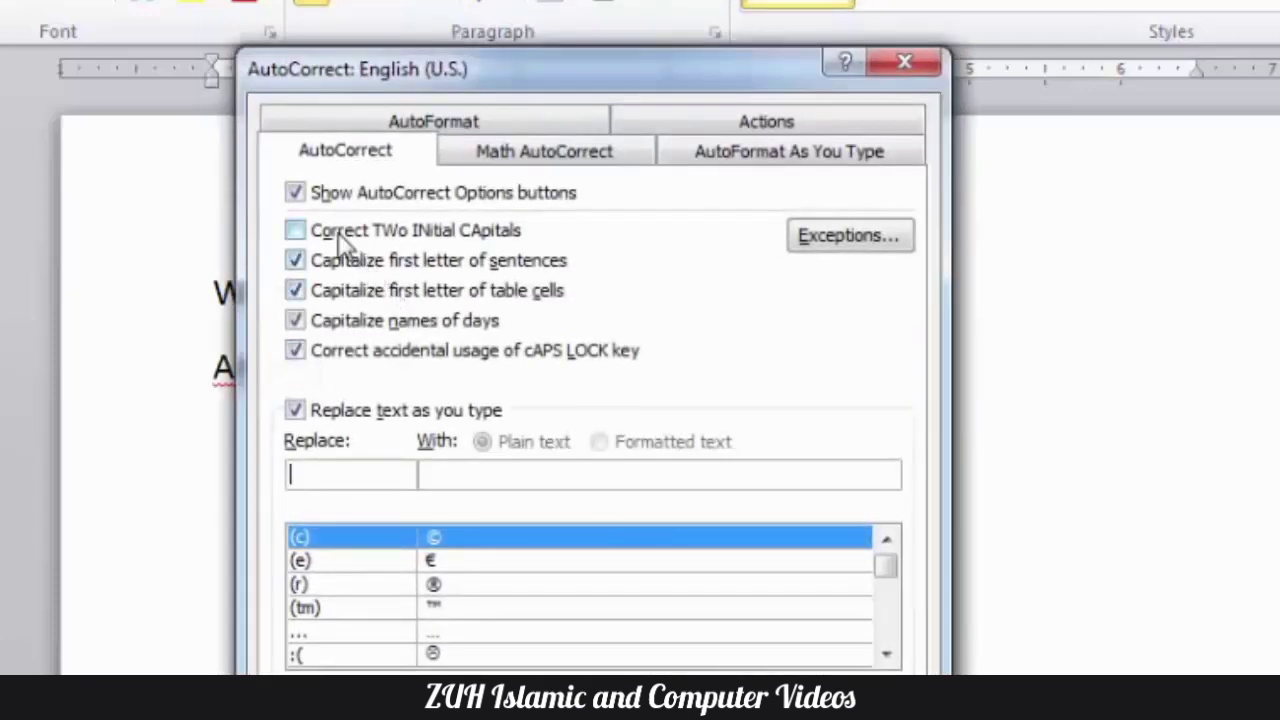
- Turn Correct TWo INitial CApitals back on, keep Capitalize first letter of sentences on, and clear the document's text
left_click(345, 233)
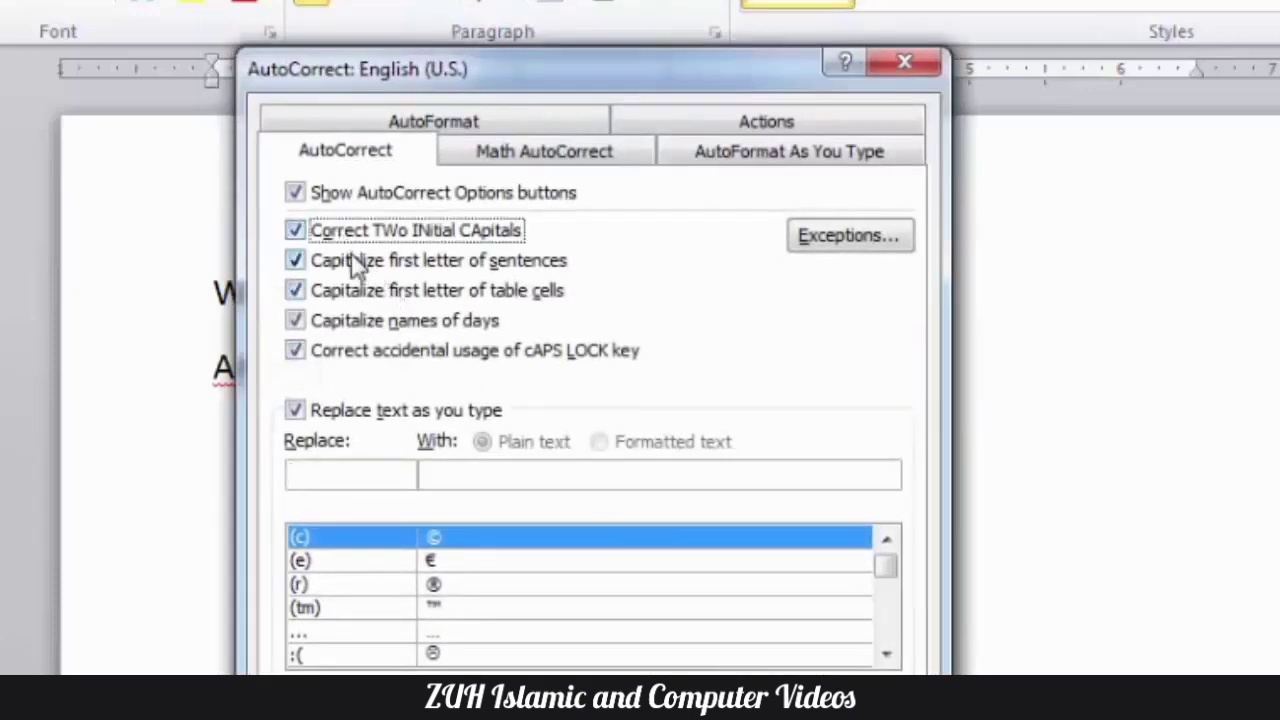
left_click(360, 270)
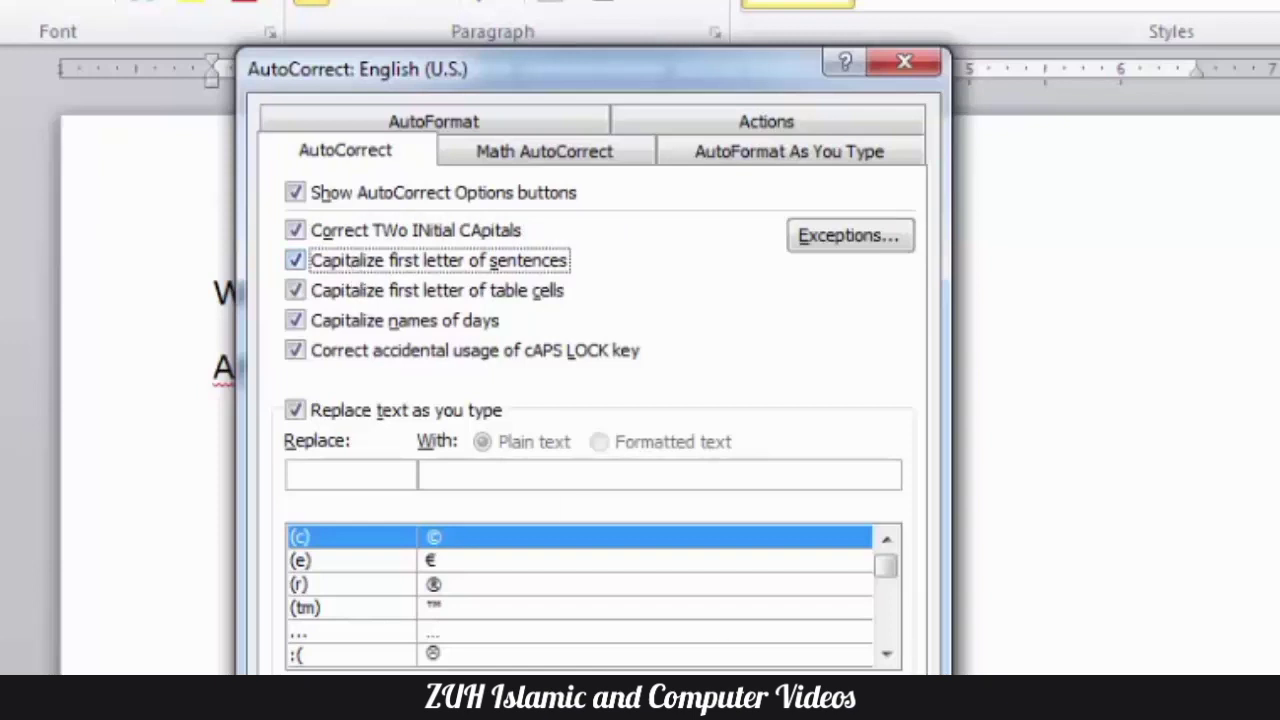
key("Return")
key("ctrl+a")
key("Delete")
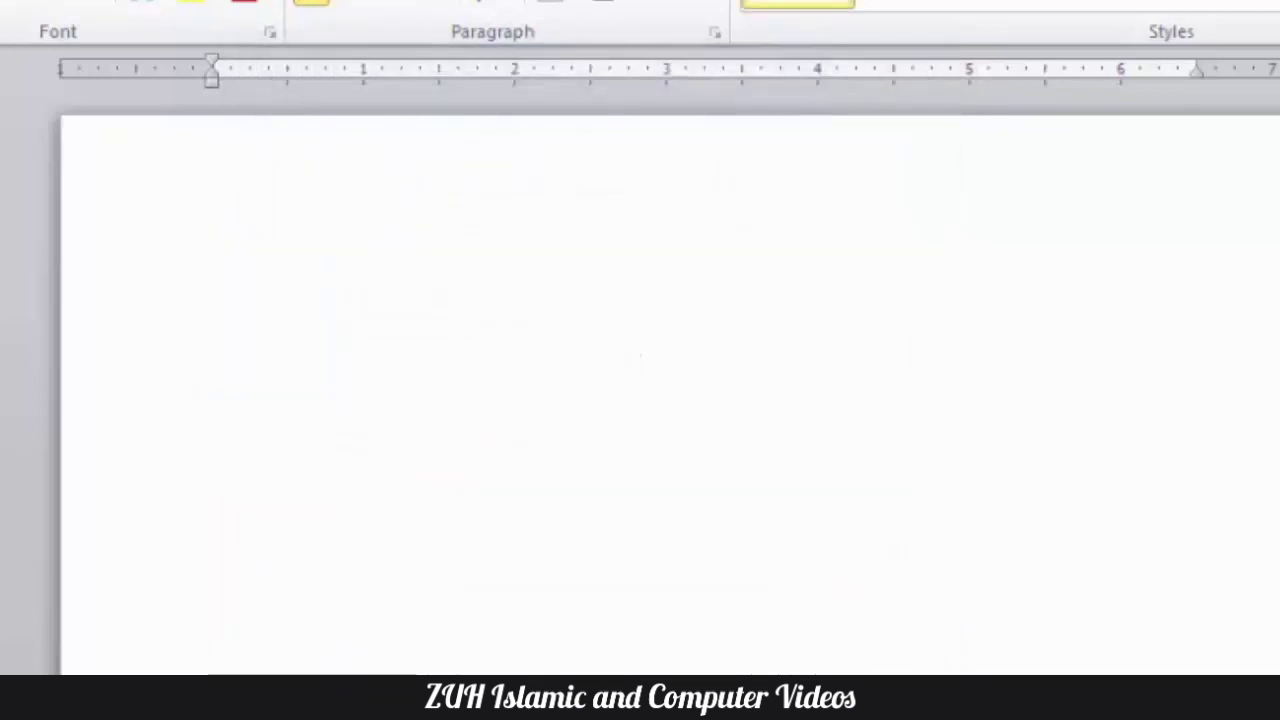
- Enter a first name followed by "is a good boy. He is very good boy. my brother is going to home", starting in lowercase
type("ahmad")
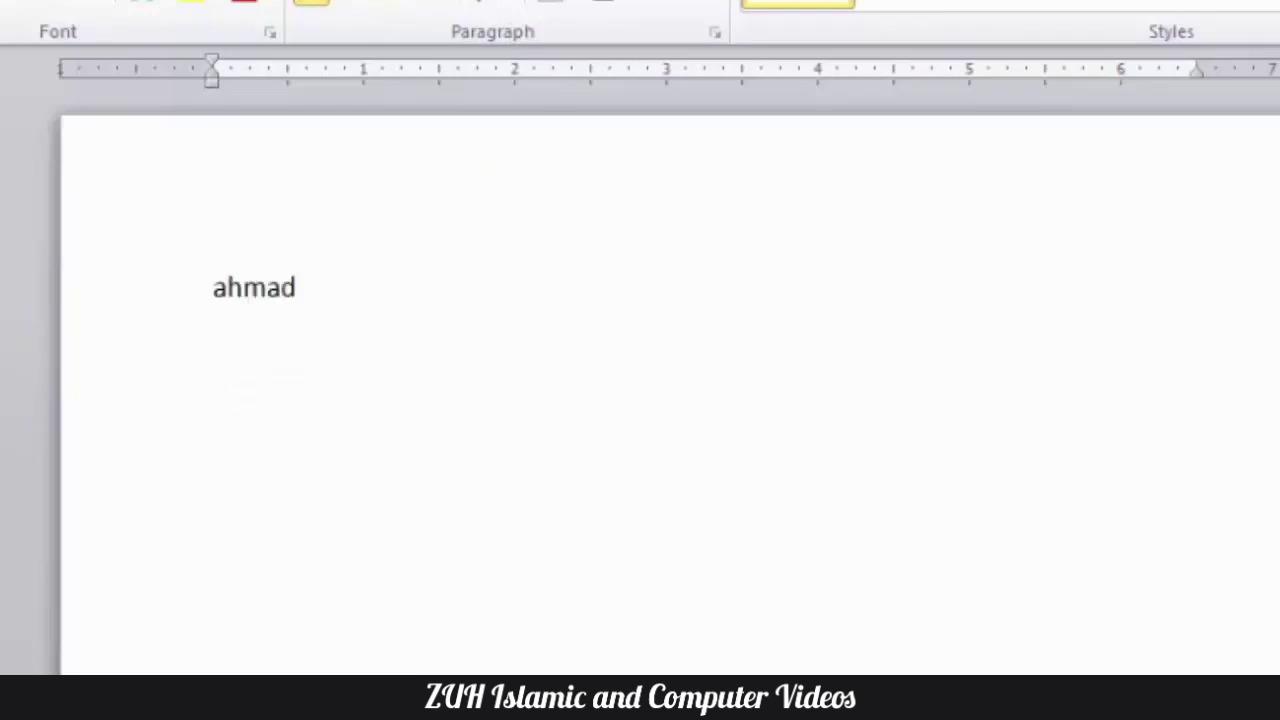
type(" is a g")
type("ood boy.")
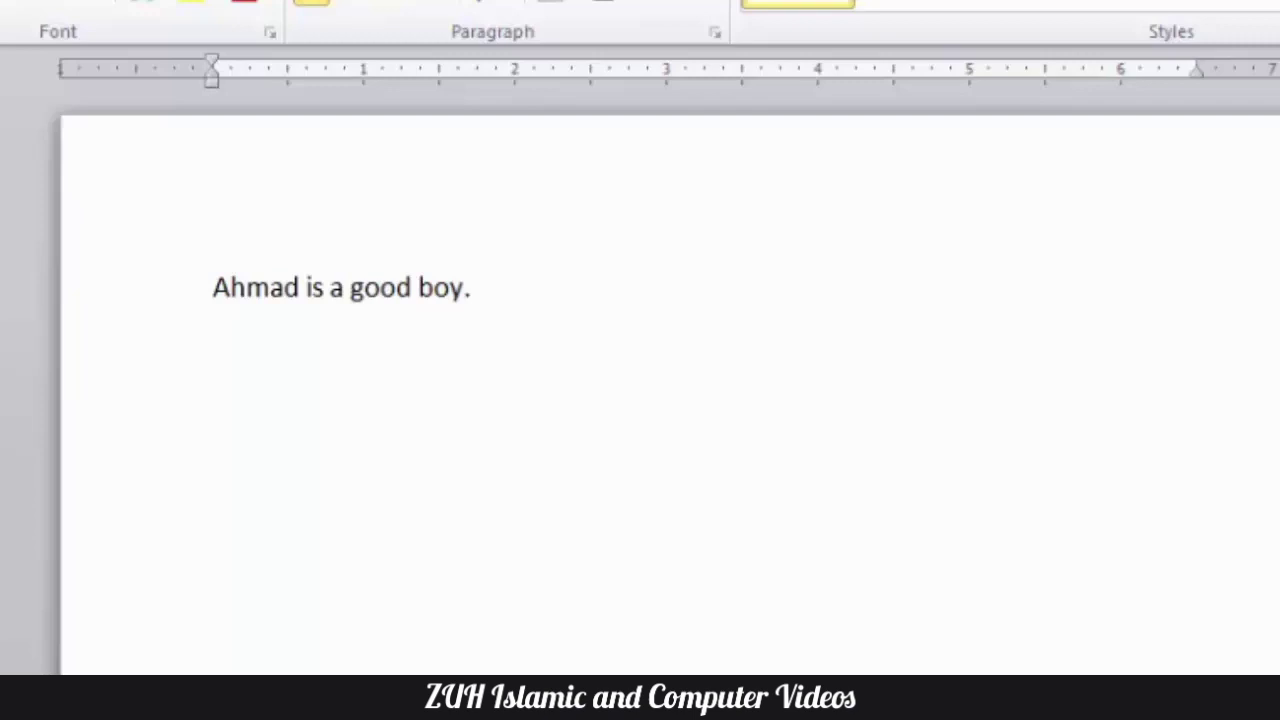
type("He is very go")
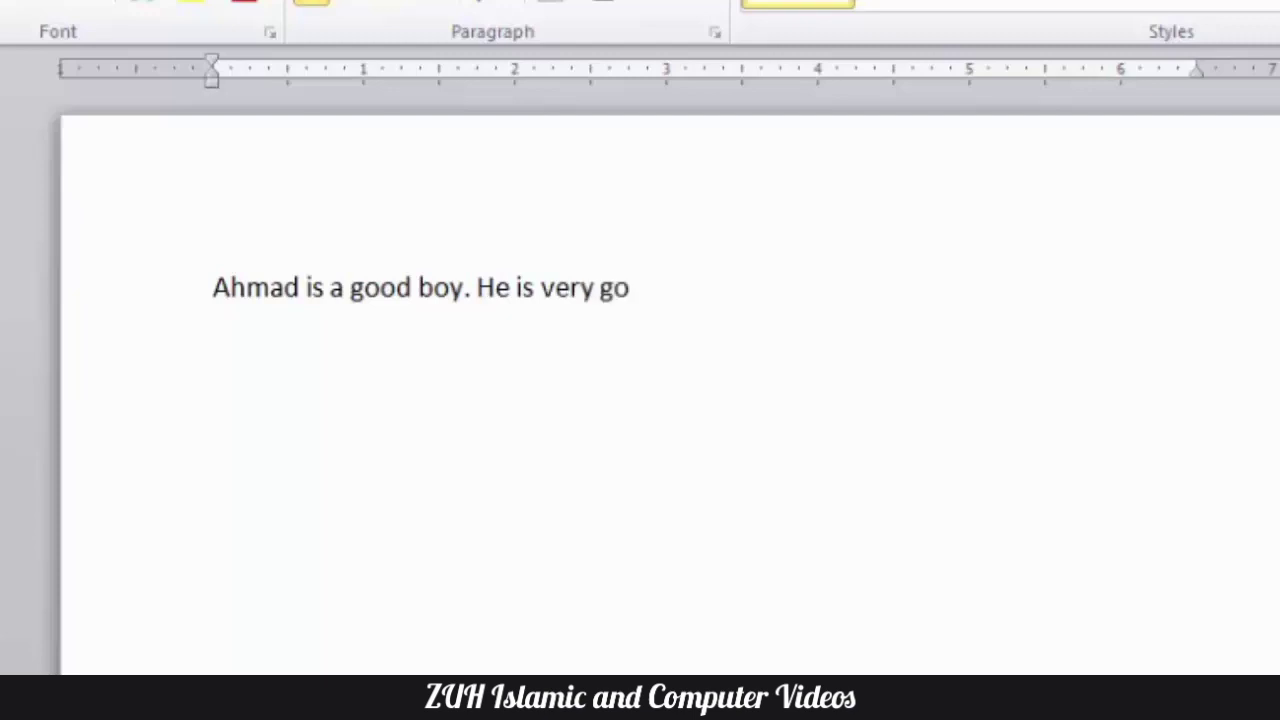
type("od boy")
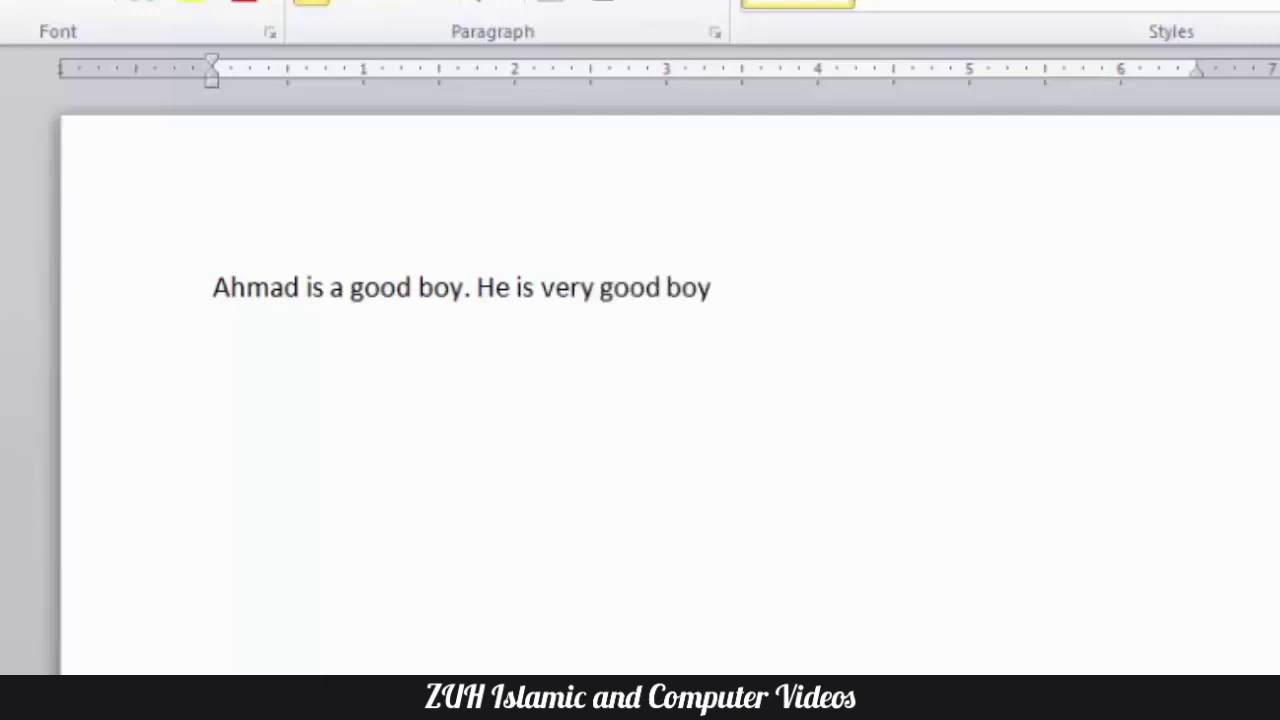
type(". my brother")
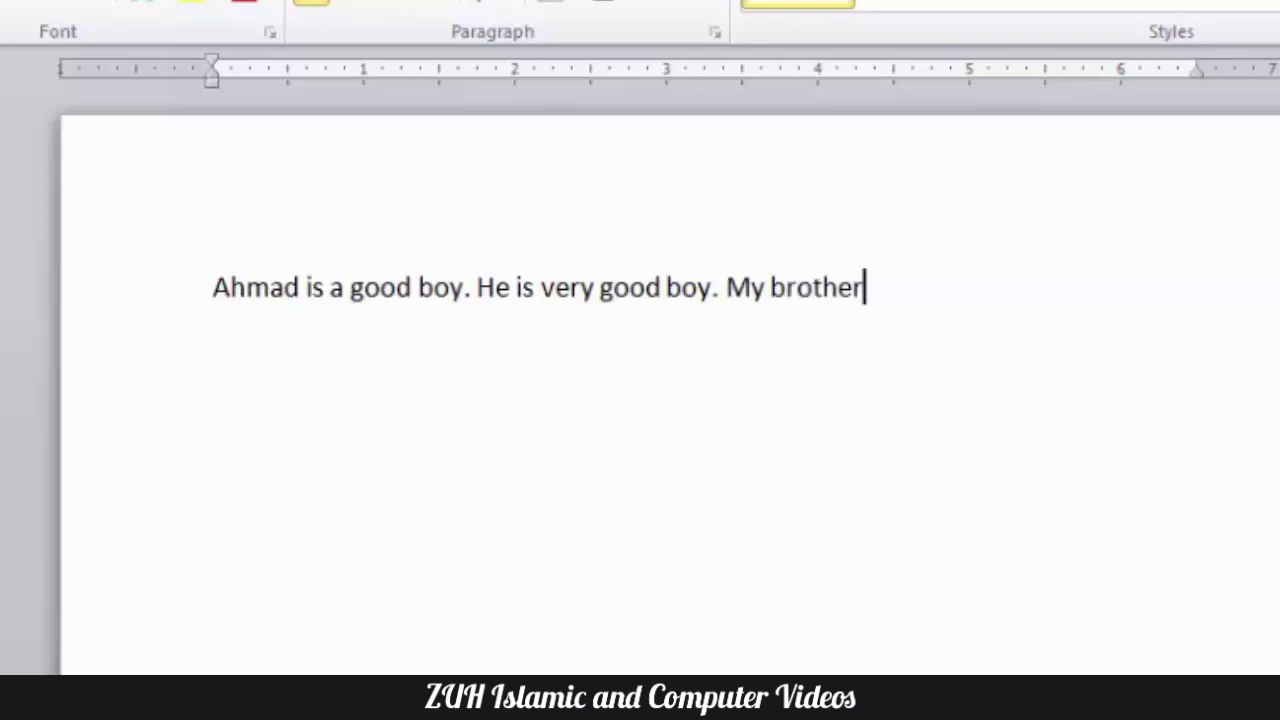
type(" is going to home")
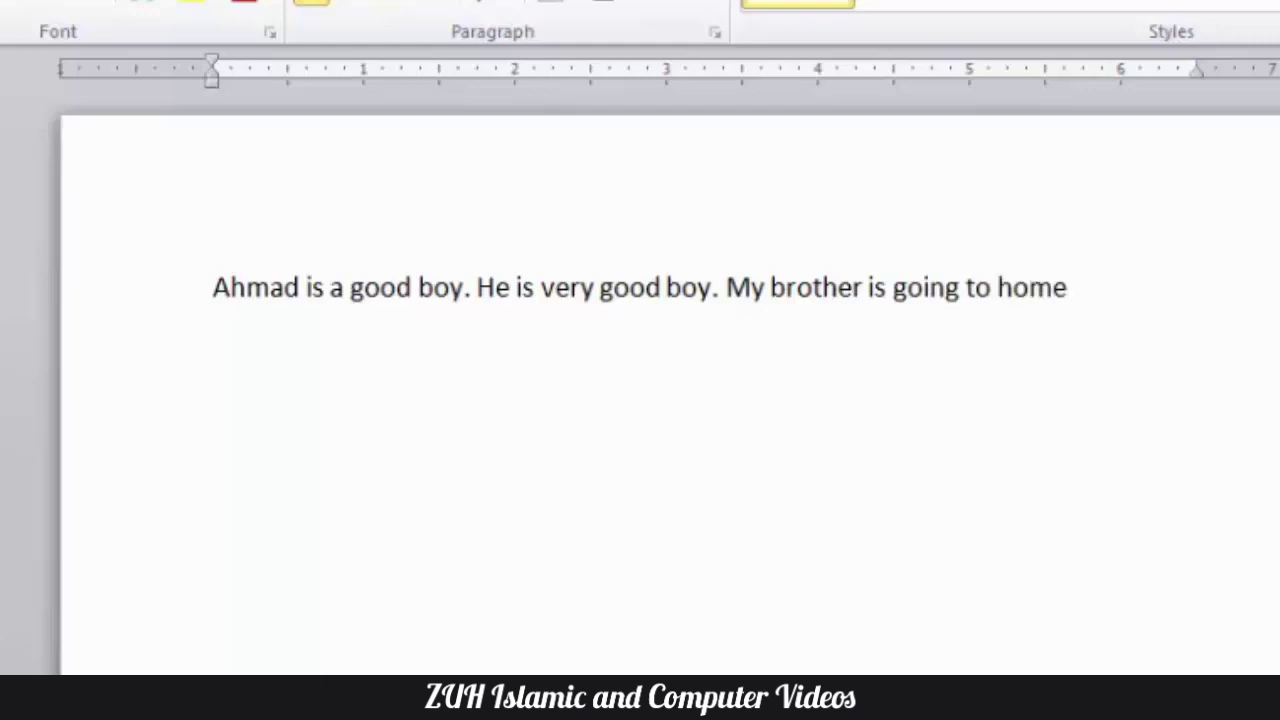
- Turn off Capitalize first letter of sentences and continue the line with ". he is"
key("alt+t")
key("a")
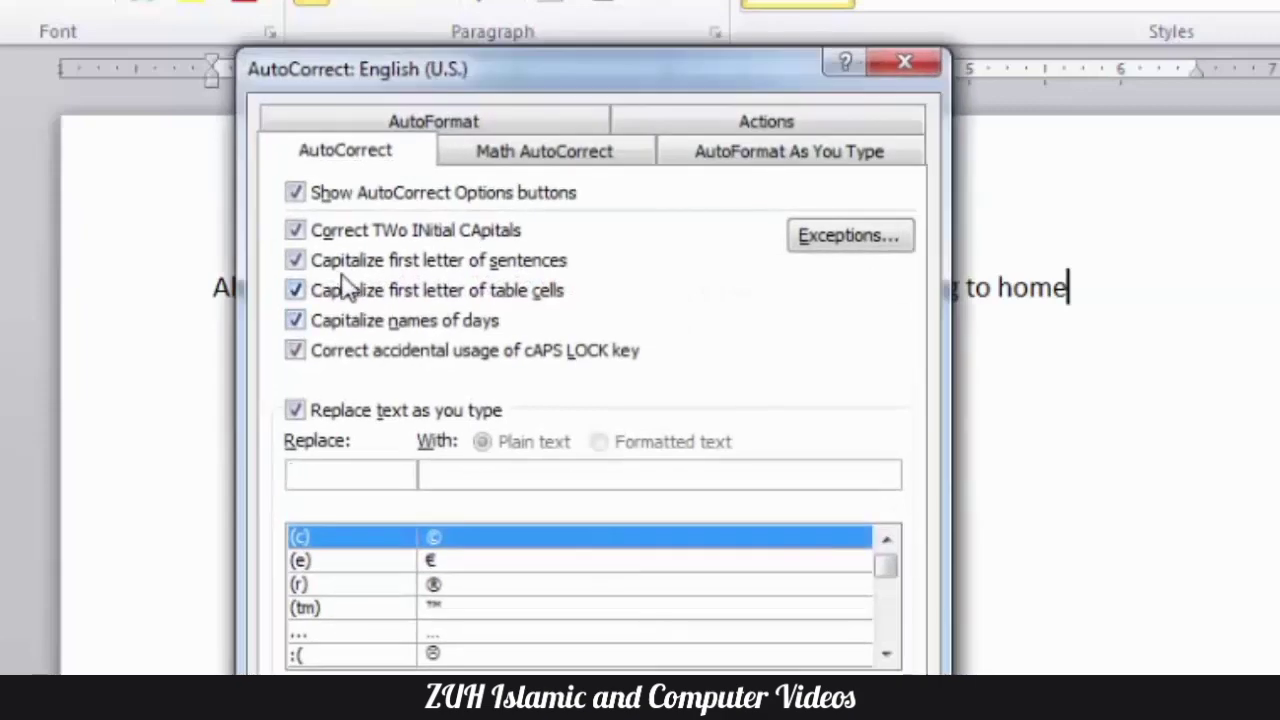
left_click(330, 268)
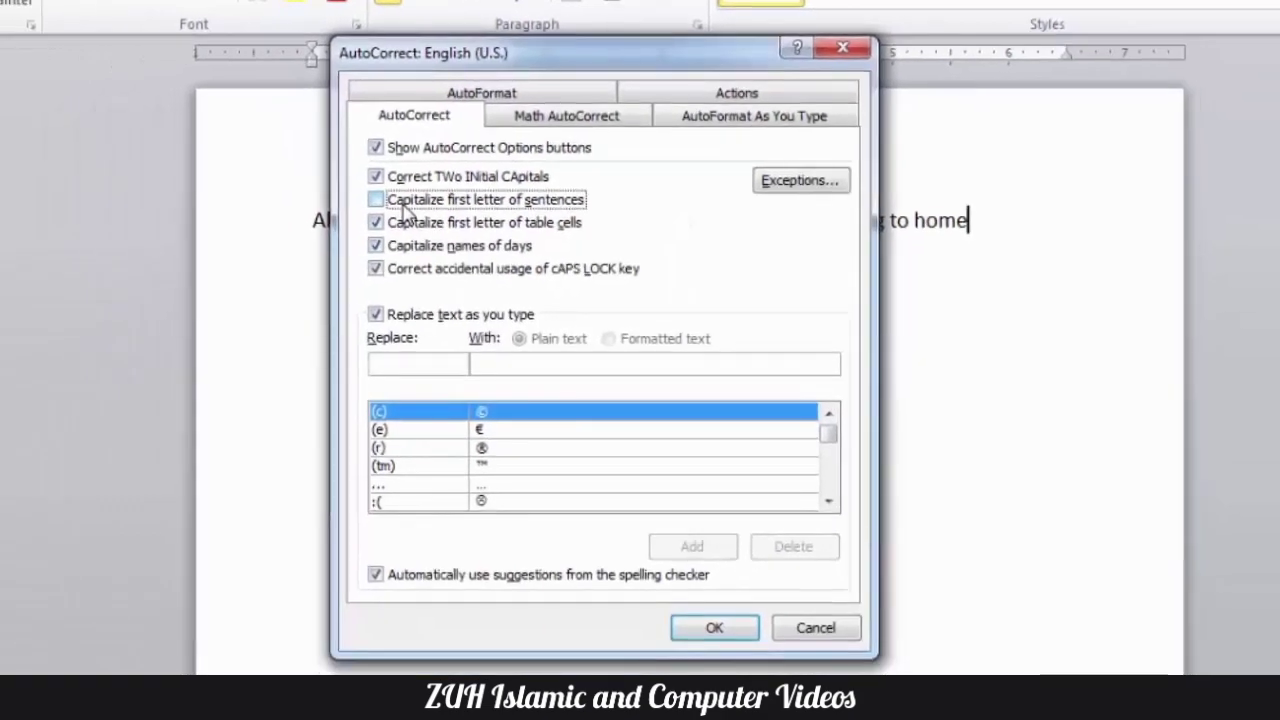
left_click(720, 672)
type(". he is")
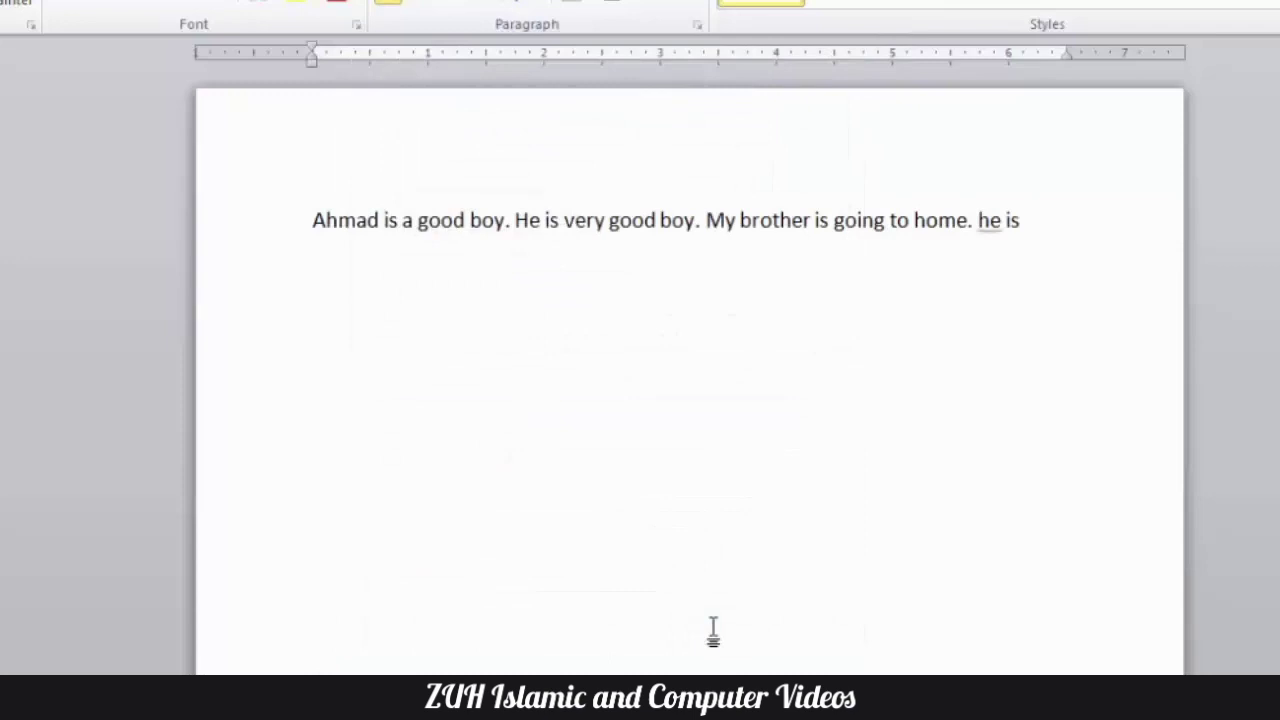
- Enter "we are going to school" in lowercase on a new line and end the paragraph
key("Return")
type("we are going to")
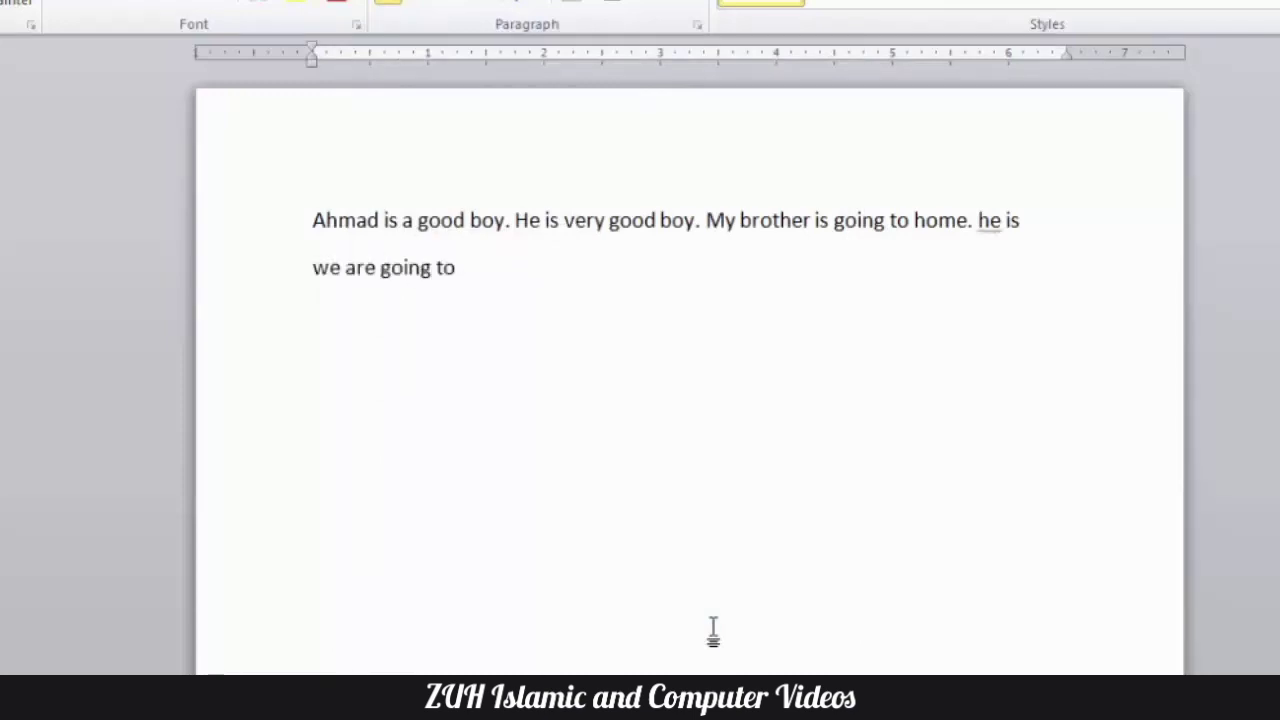
type(" school")
key("Return")
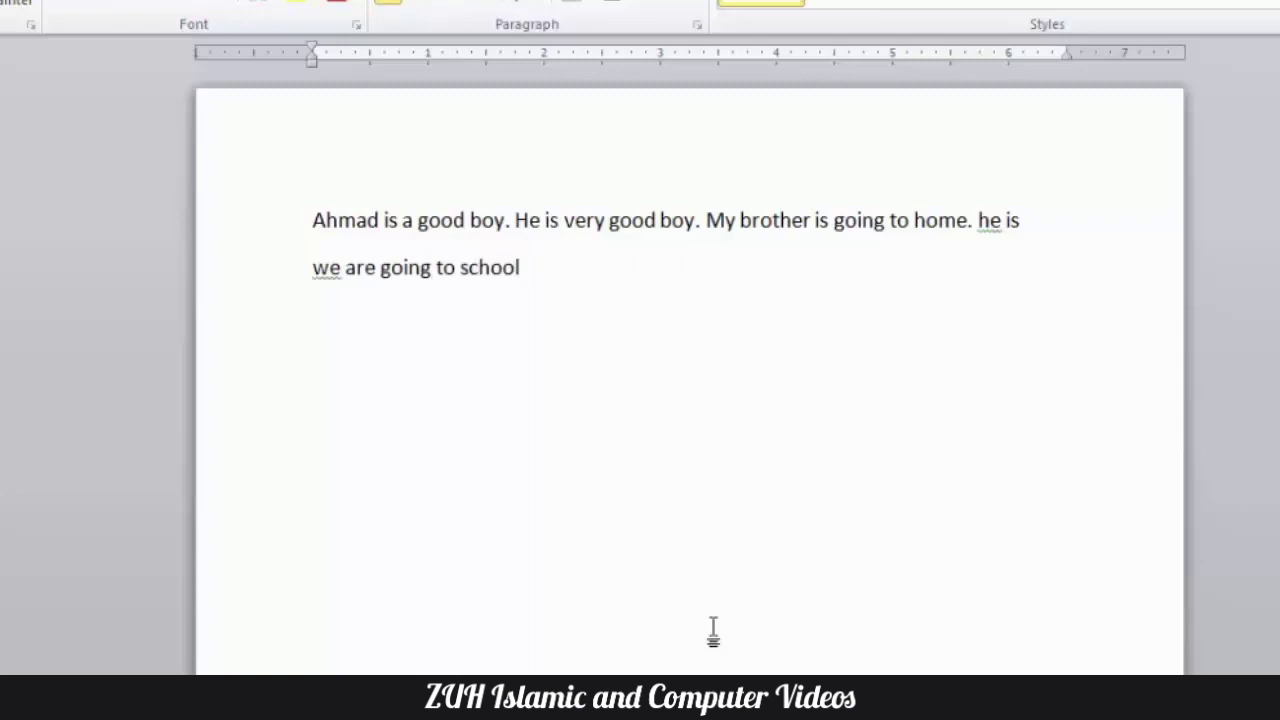
- Turn Capitalize first letter of sentences back on, keep Capitalize first letter of table cells on, and confirm the AutoCorrect settings
key("alt+t")
key("a")
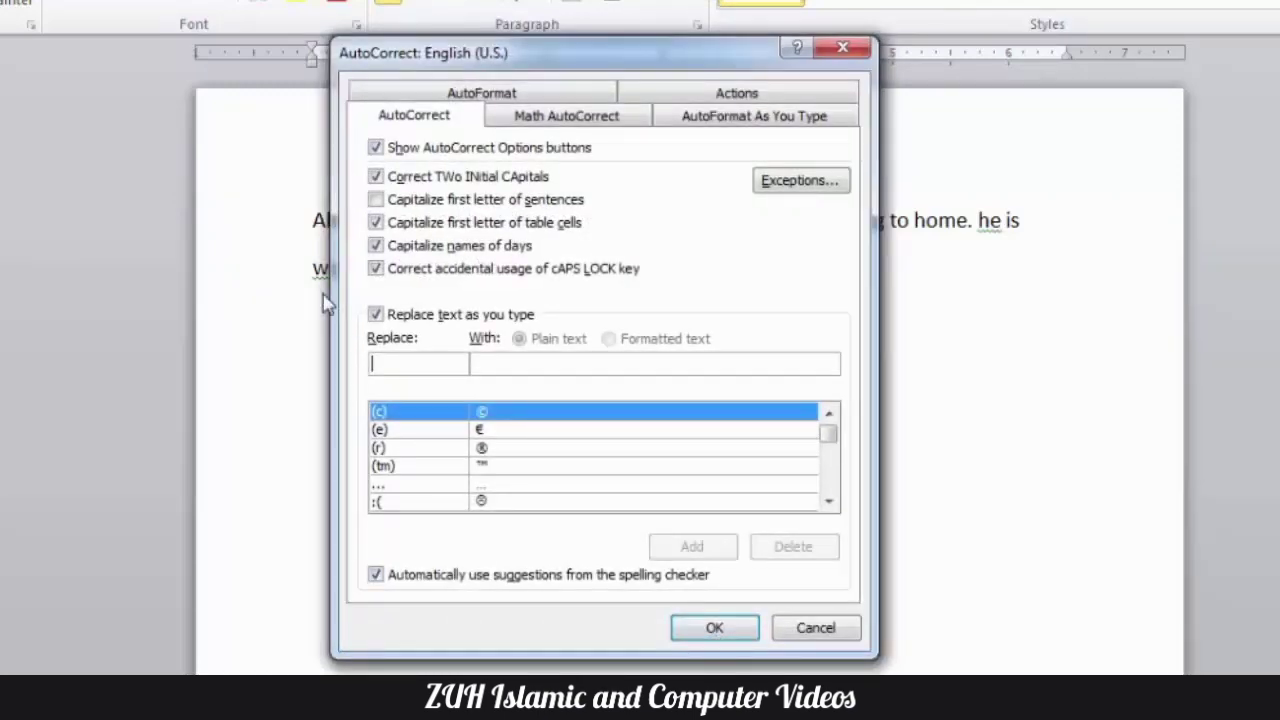
left_click(414, 204)
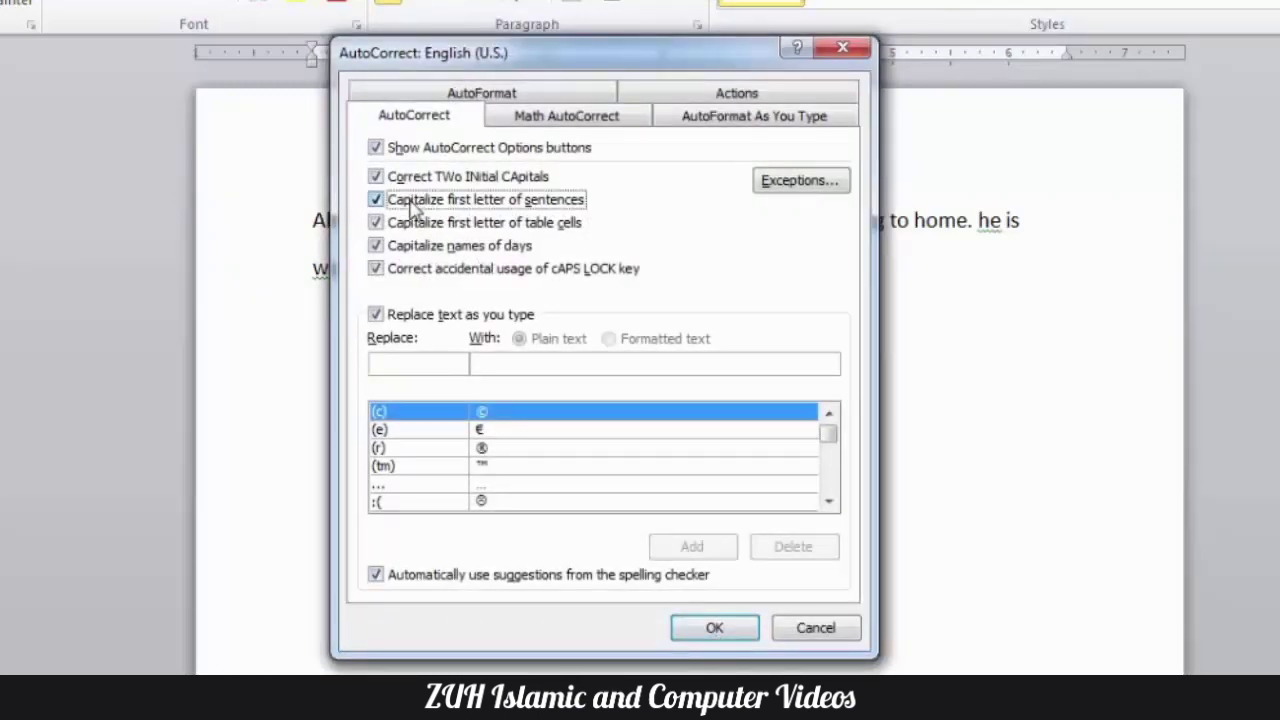
left_click(430, 225)
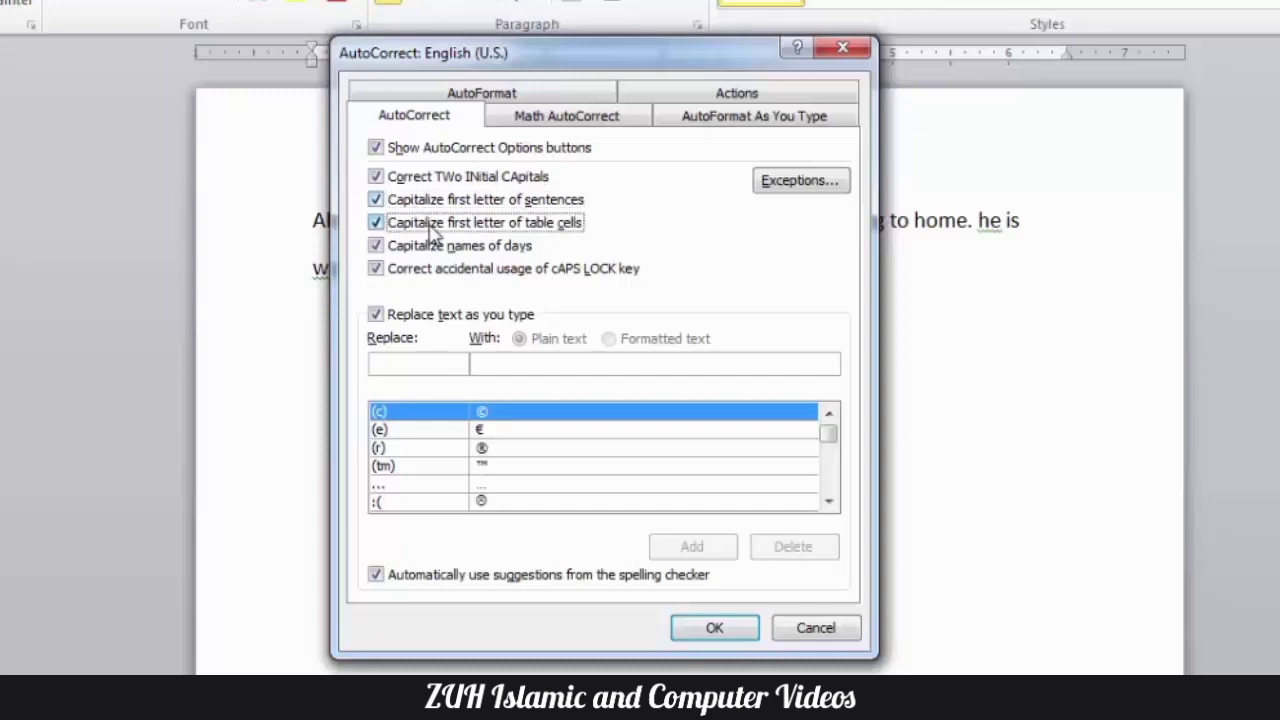
left_click(430, 228)
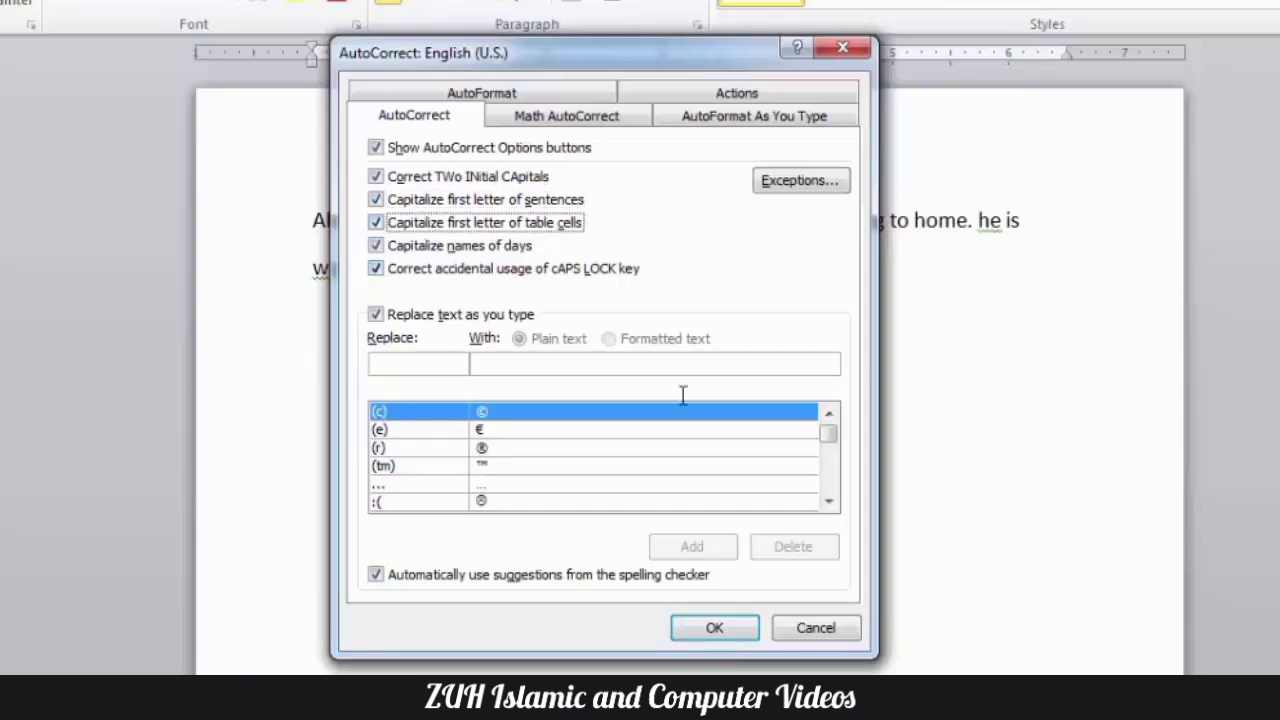
left_click(714, 630)
- Replace all the document's text with a table of four columns and five rows, enlarged to make the rows taller
key("ctrl+a")
key("Delete")
left_click(45, 0)
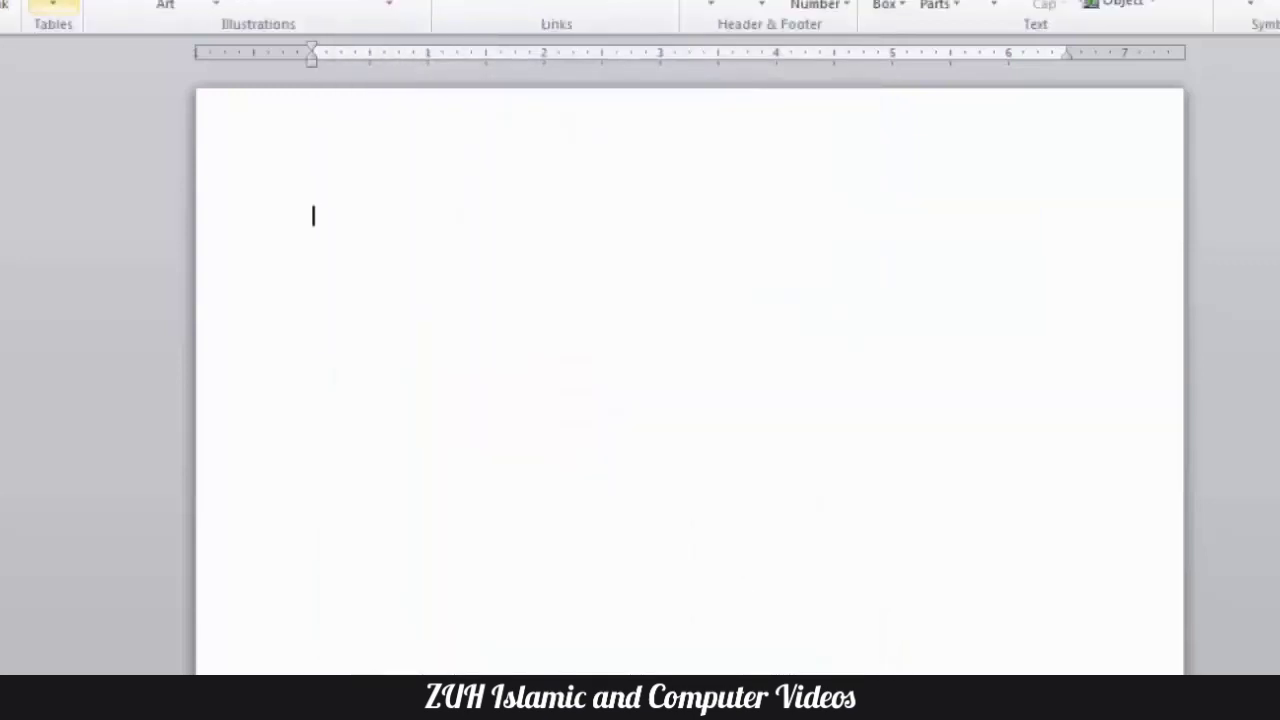
left_click(53, 5)
left_click(137, 165)
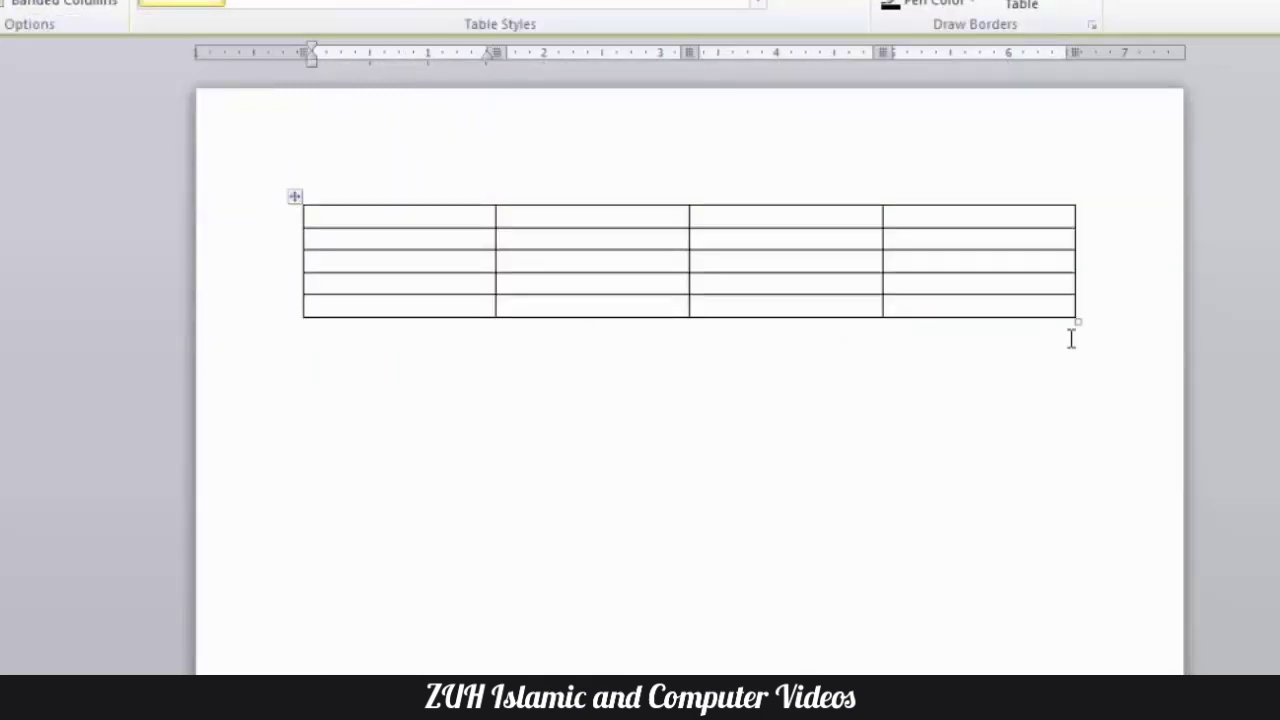
left_click_drag(1080, 322, 1081, 378)
- Fill the table's first row with the lowercase headings "name", "program", "fees" and "date"
type("name")
key("Tab")
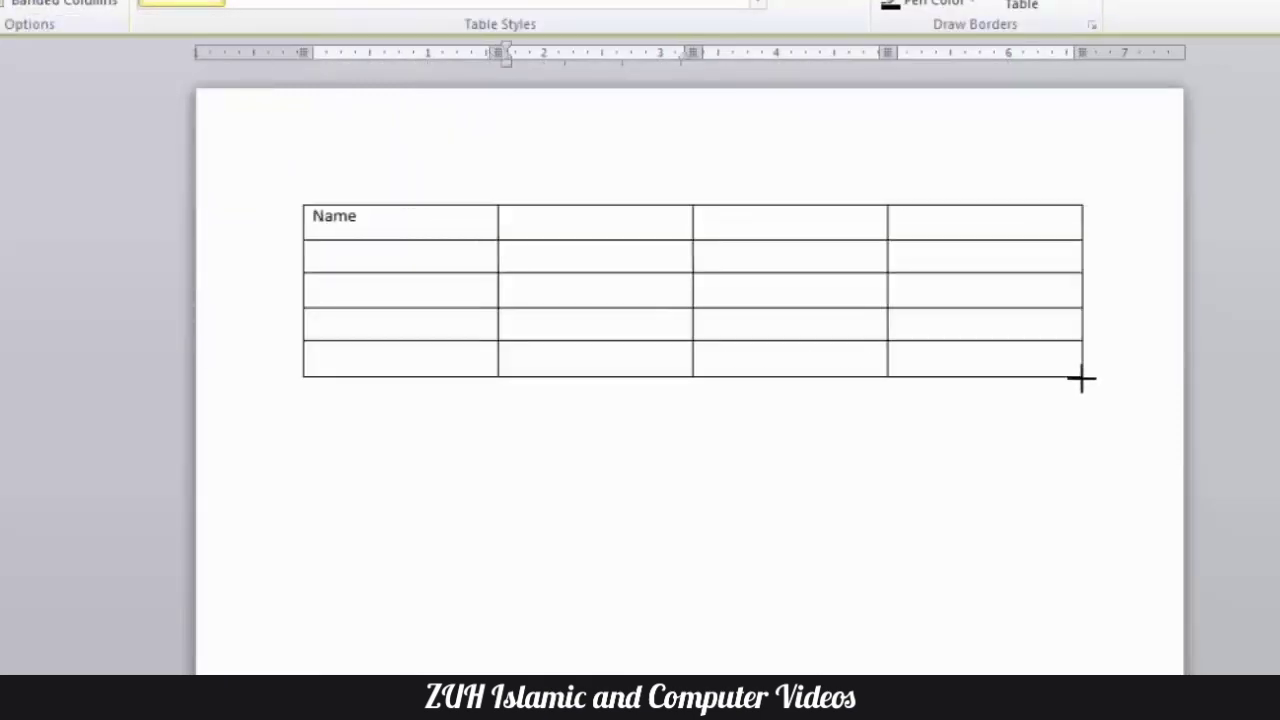
type("program")
key("Tab")
type("fees")
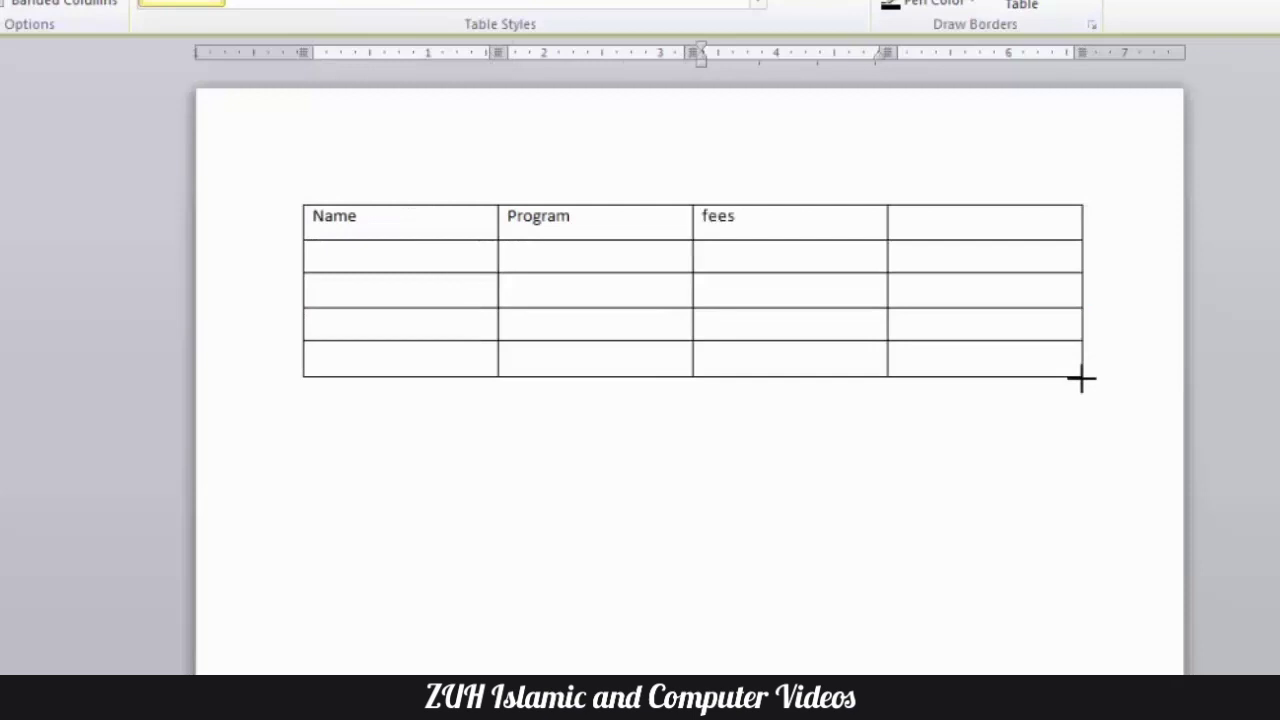
key("Tab")
type("date")
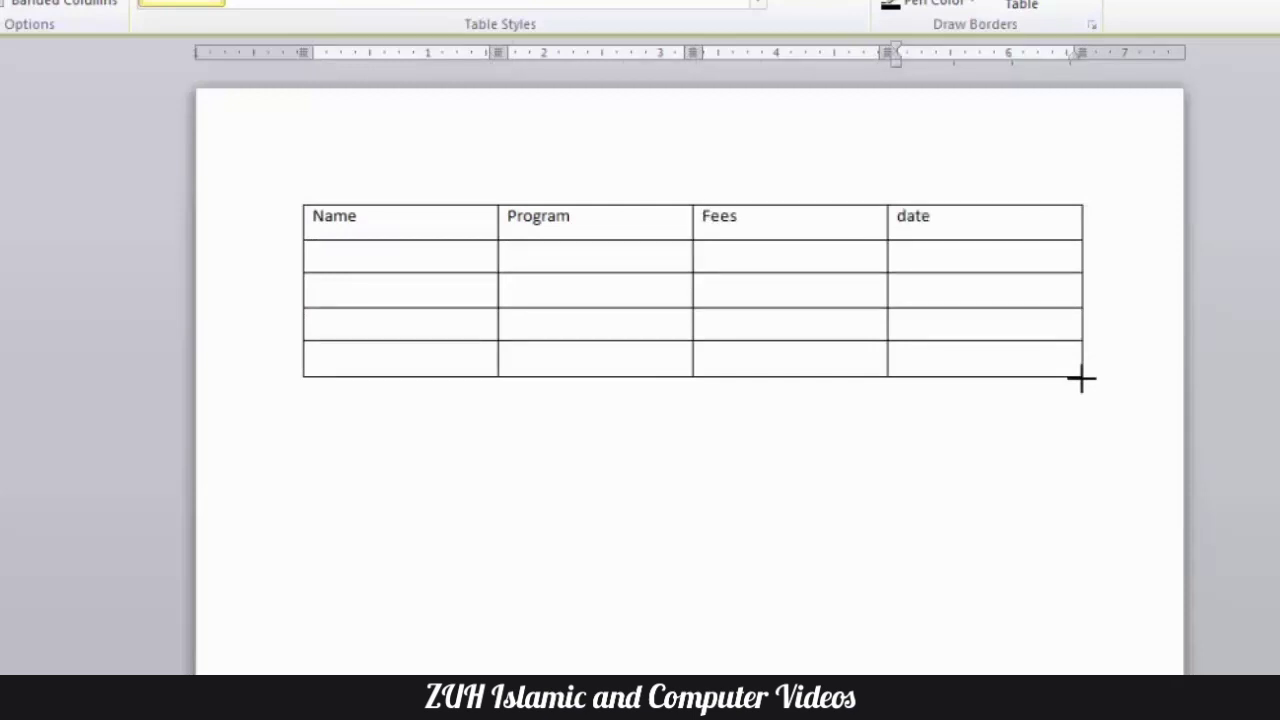
key("Tab")
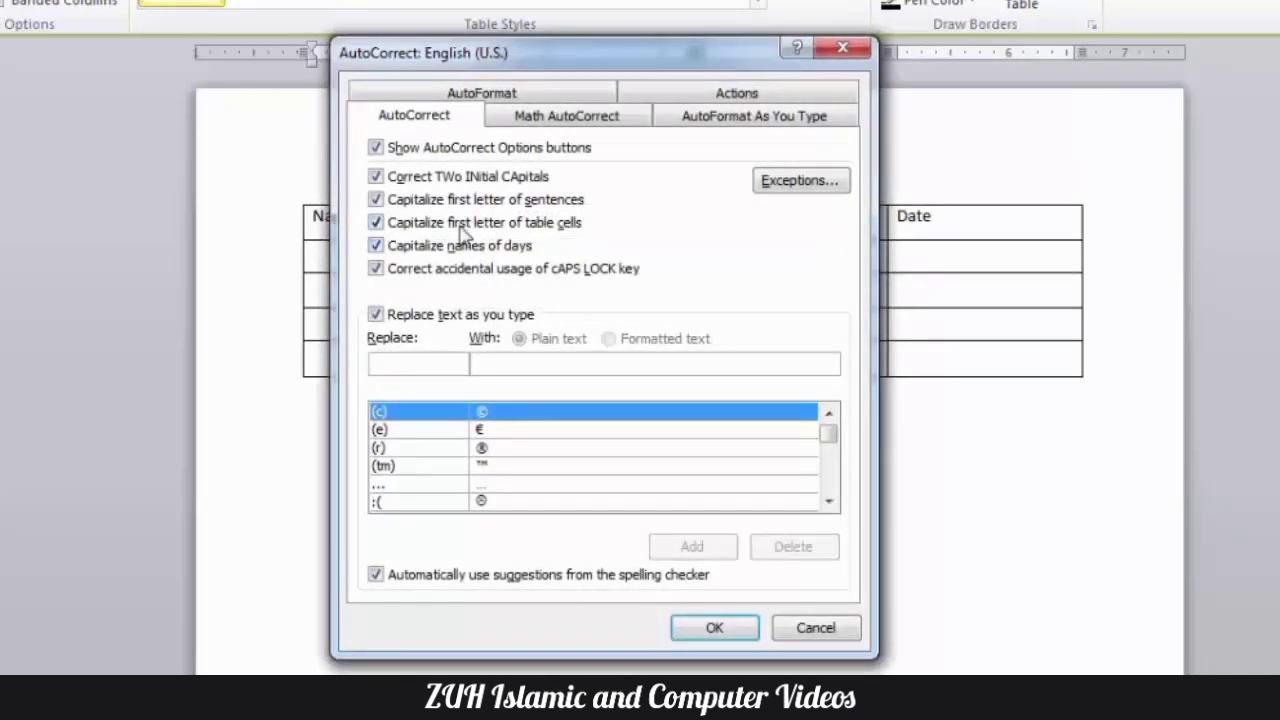
- Turn off Capitalize first letter of table cells and fill the second row with a lowercase first name, "word" and "200"
left_click(453, 224)
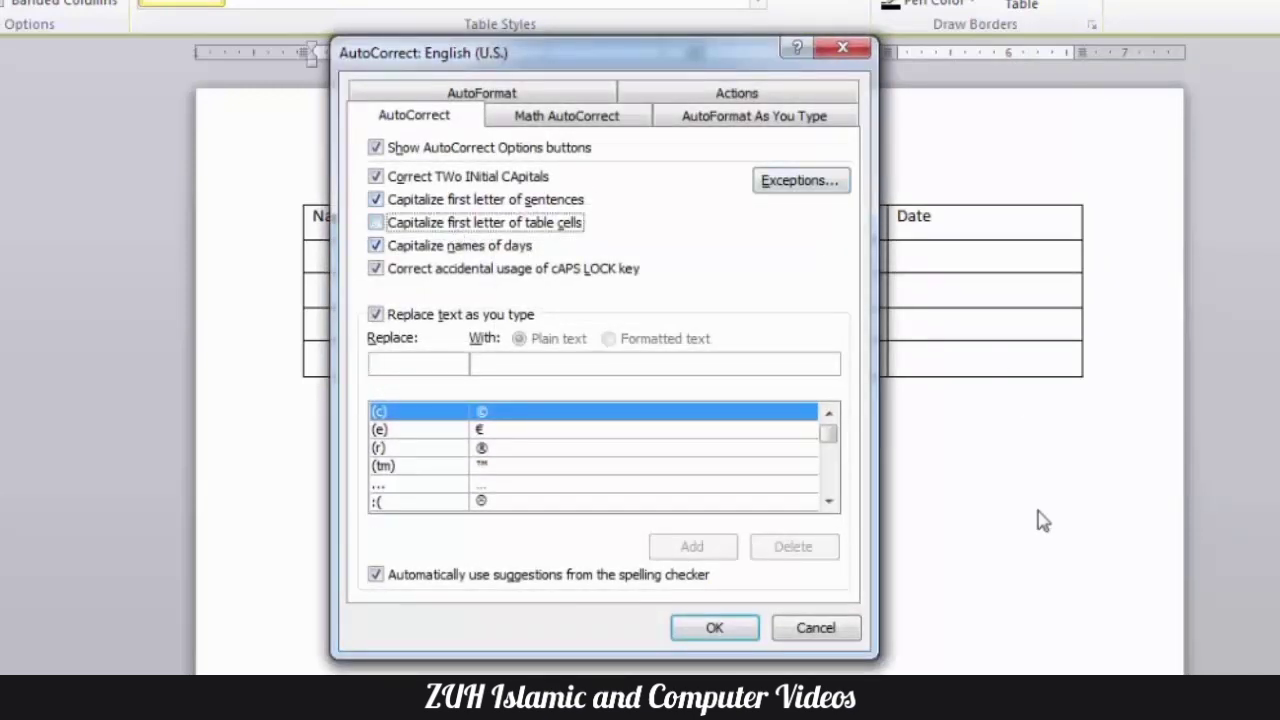
left_click(748, 632)
type("ali")
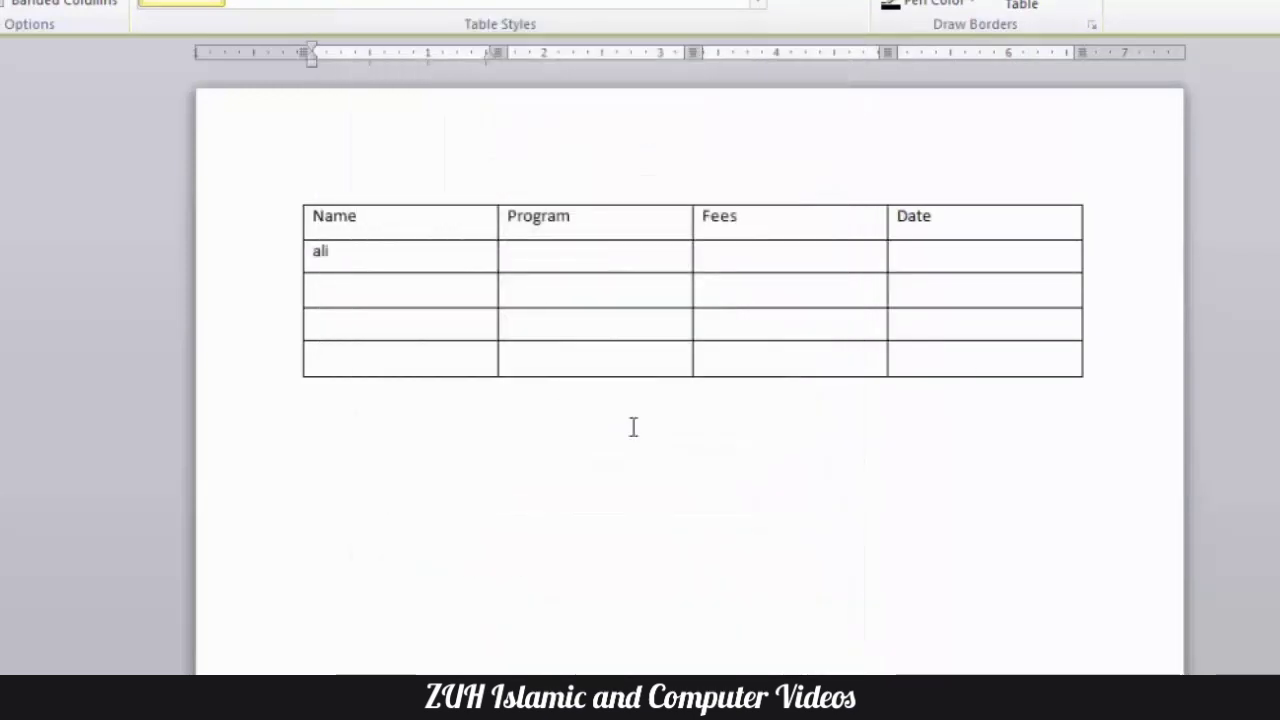
key("Tab")
type("word")
key("Tab")
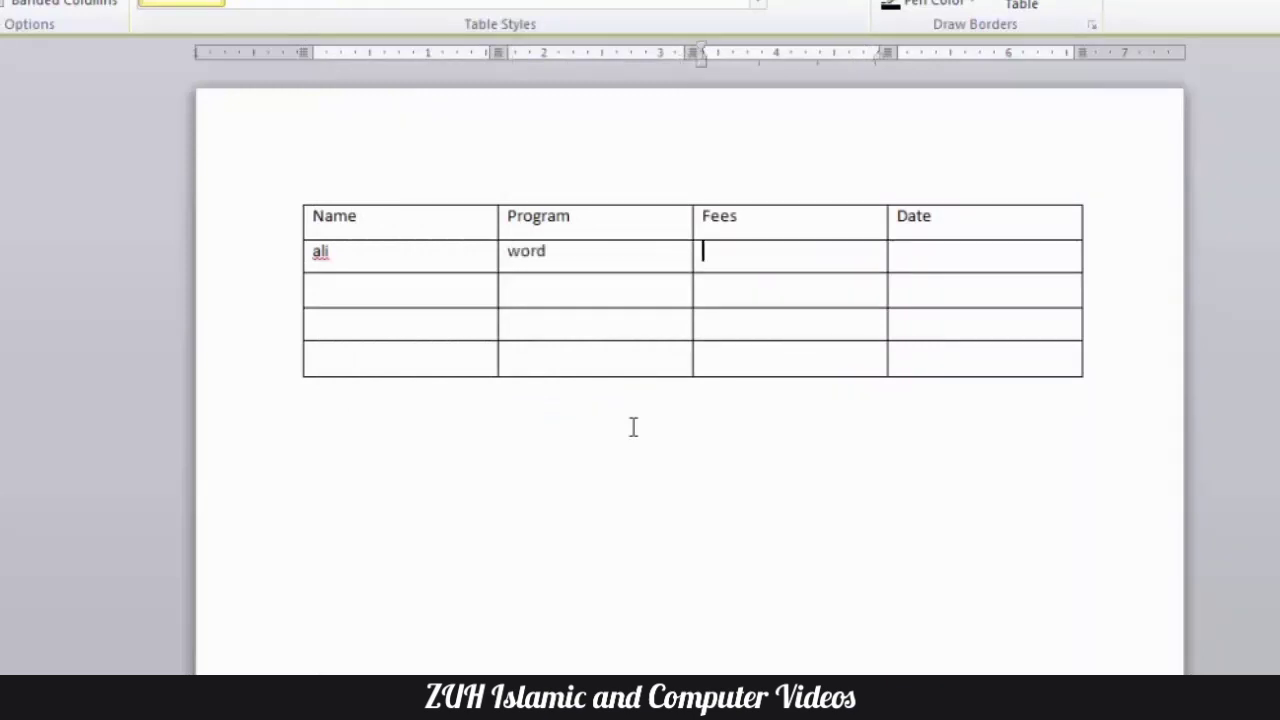
type("200")
key("Tab")
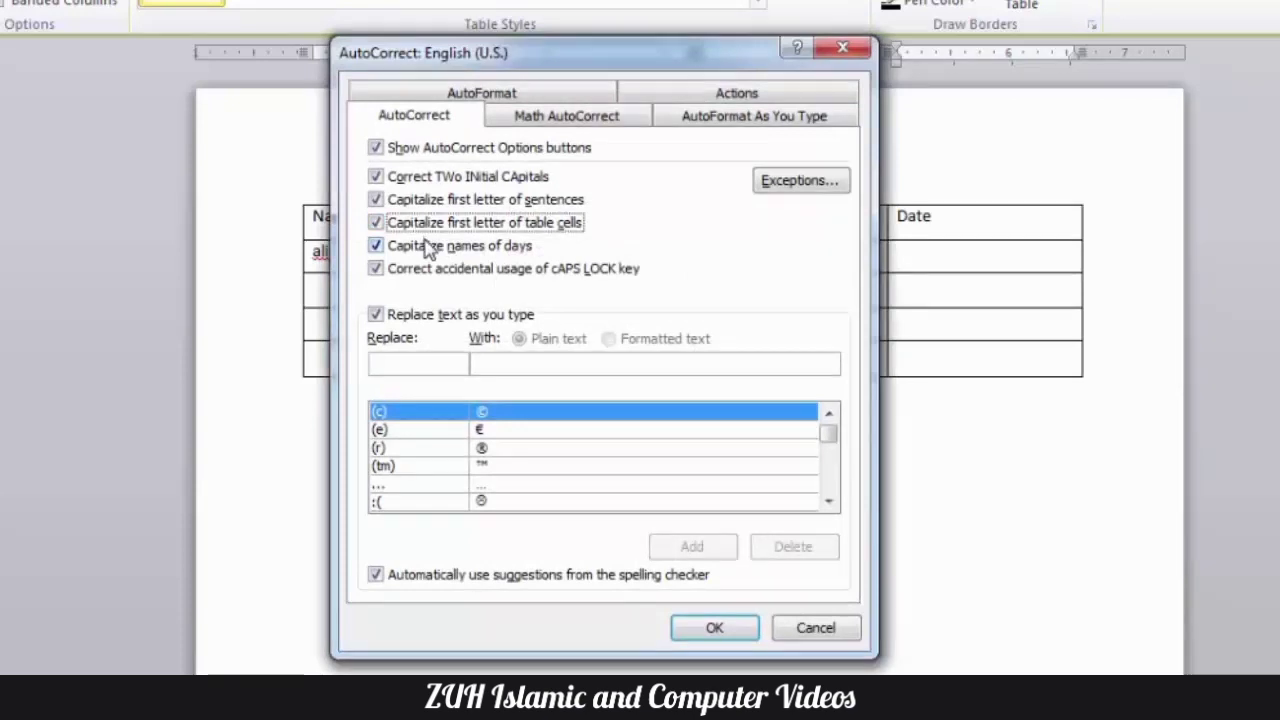
- Switch Capitalize names of days off and on again, and confirm the AutoCorrect settings
left_click(430, 250)
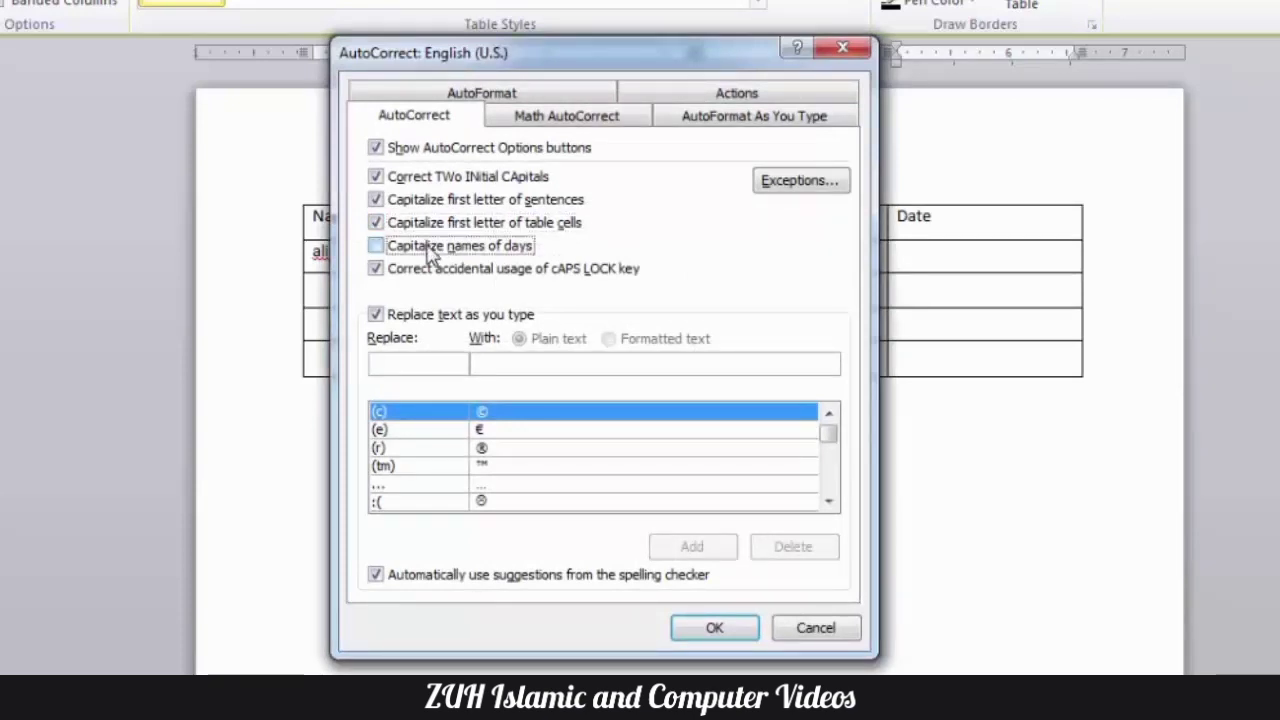
left_click(430, 250)
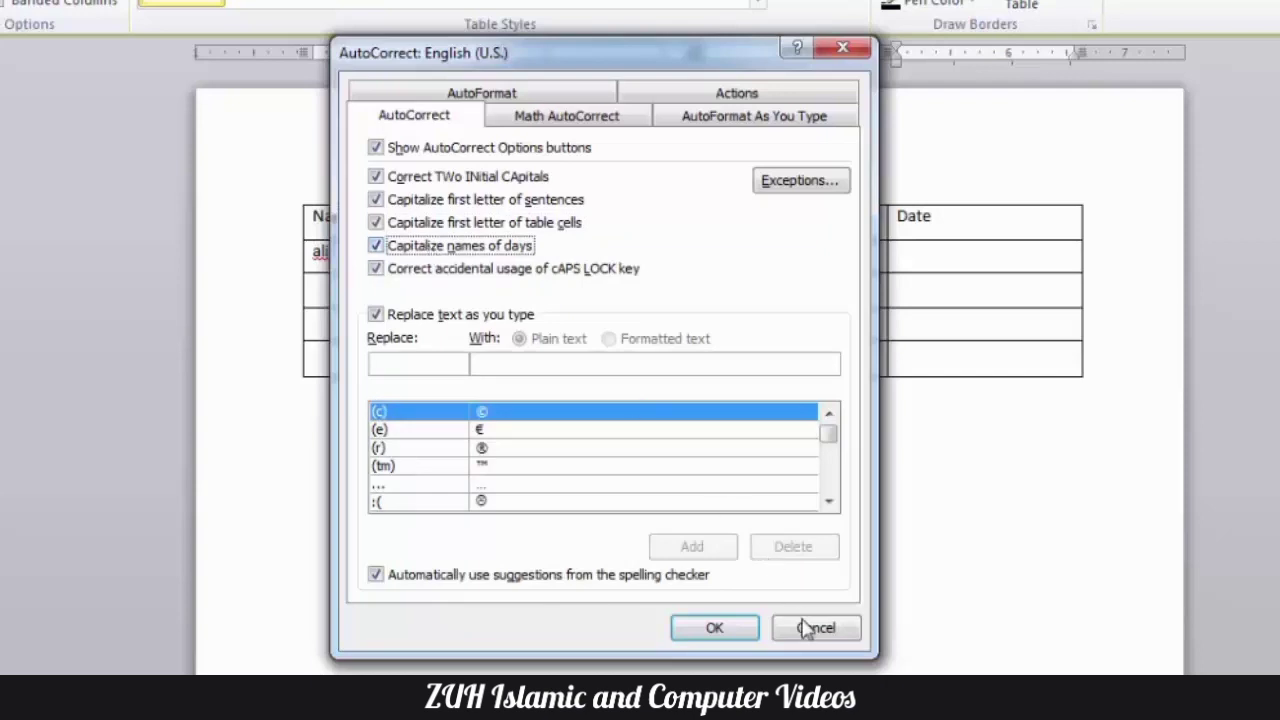
left_click(737, 632)
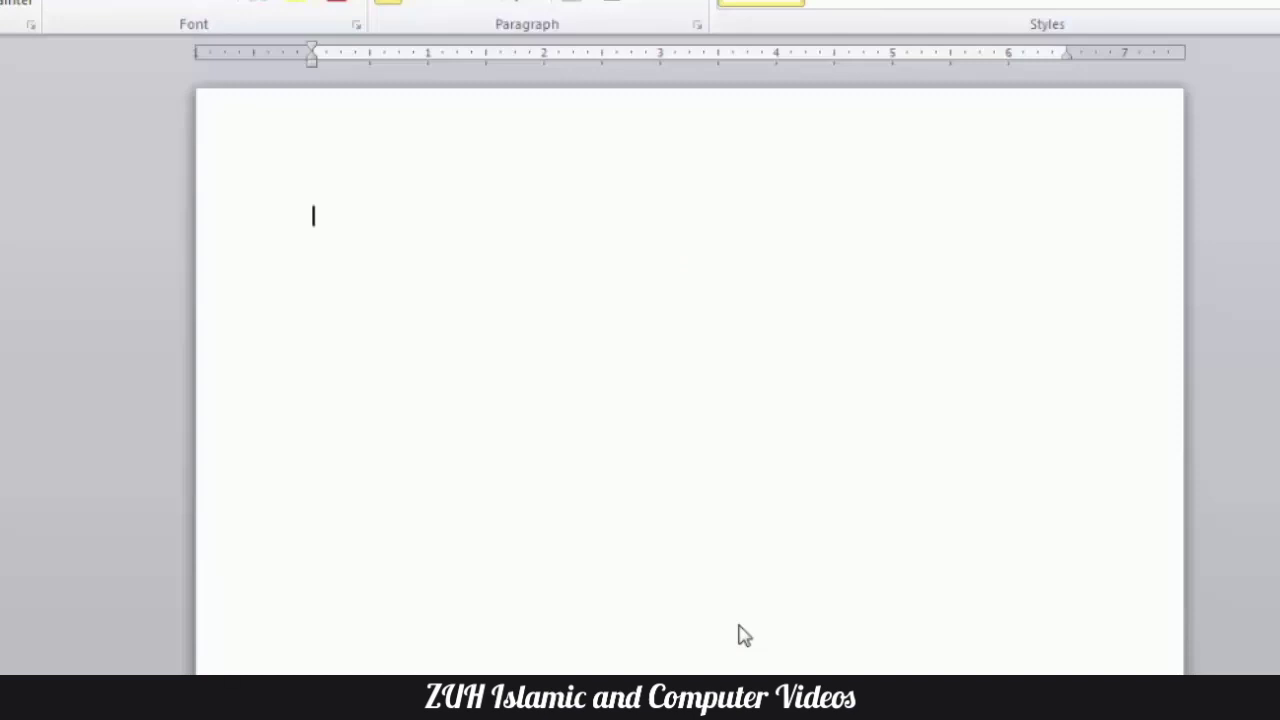
- Enter "today is frid" in the empty document and accept the suggested day name "Friday"
type("today is f")
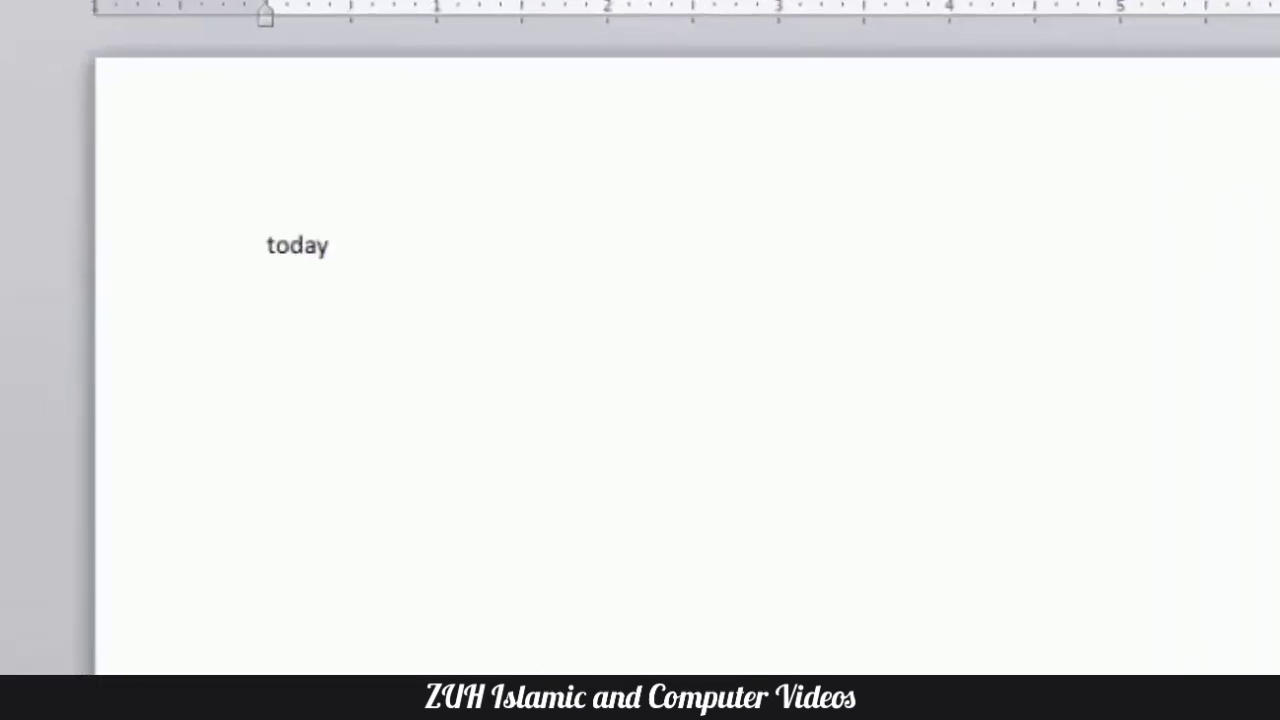
type("rid")
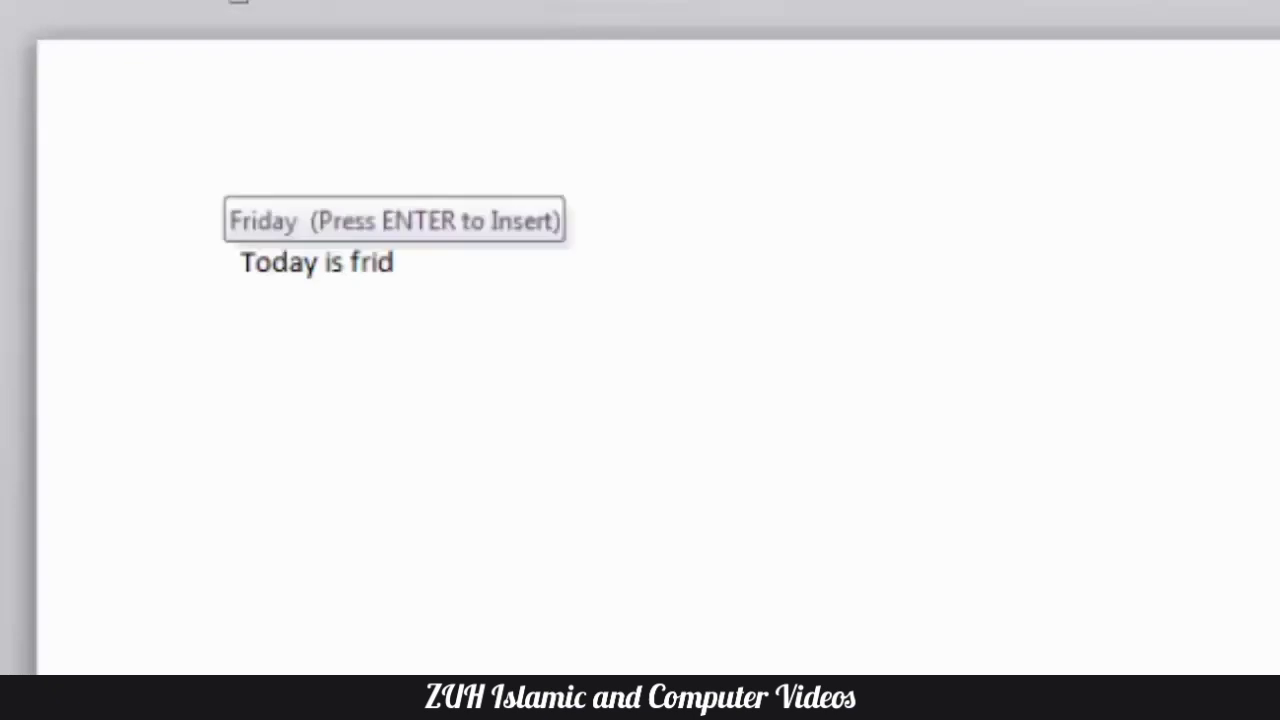
key("Return")
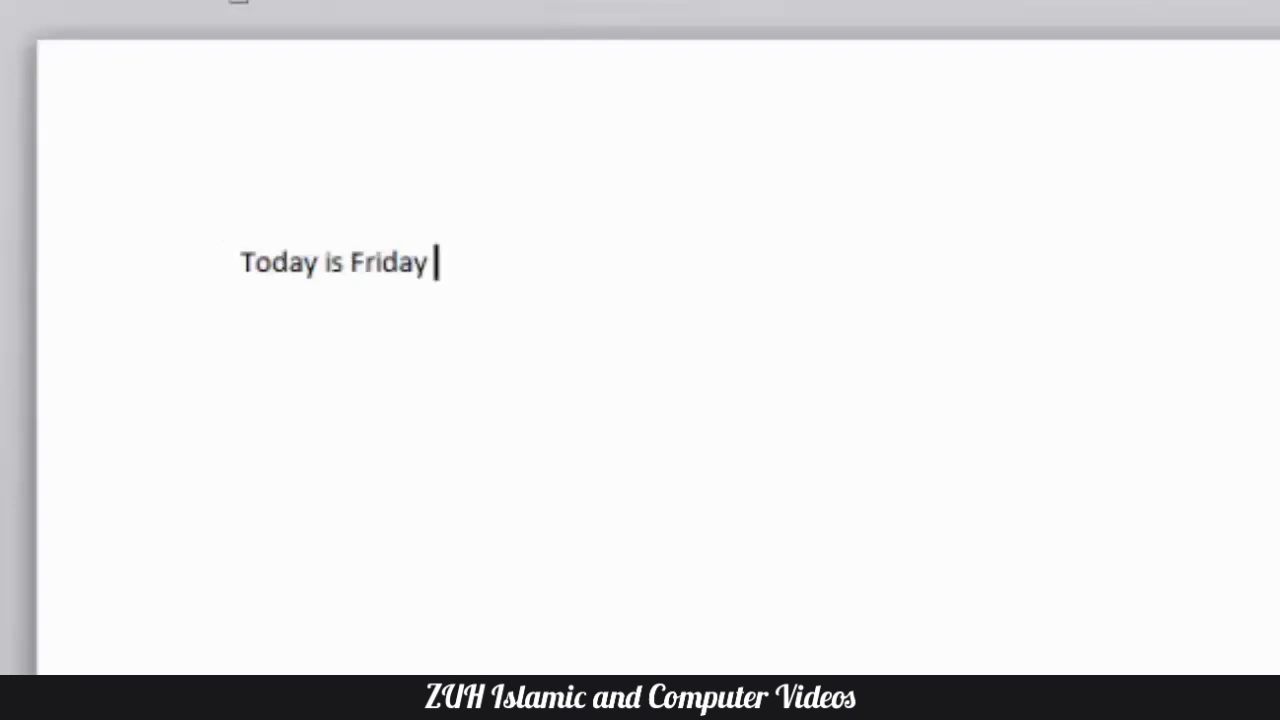
- Begin a new line with lowercase "saturd" and accept the suggested day name "Saturday"
key("Return")
type("fr")
key("BackSpace")
key("BackSpace")
type("status")
key("BackSpace")
key("BackSpace")
key("BackSpace")
key("BackSpace")
key("BackSpace")
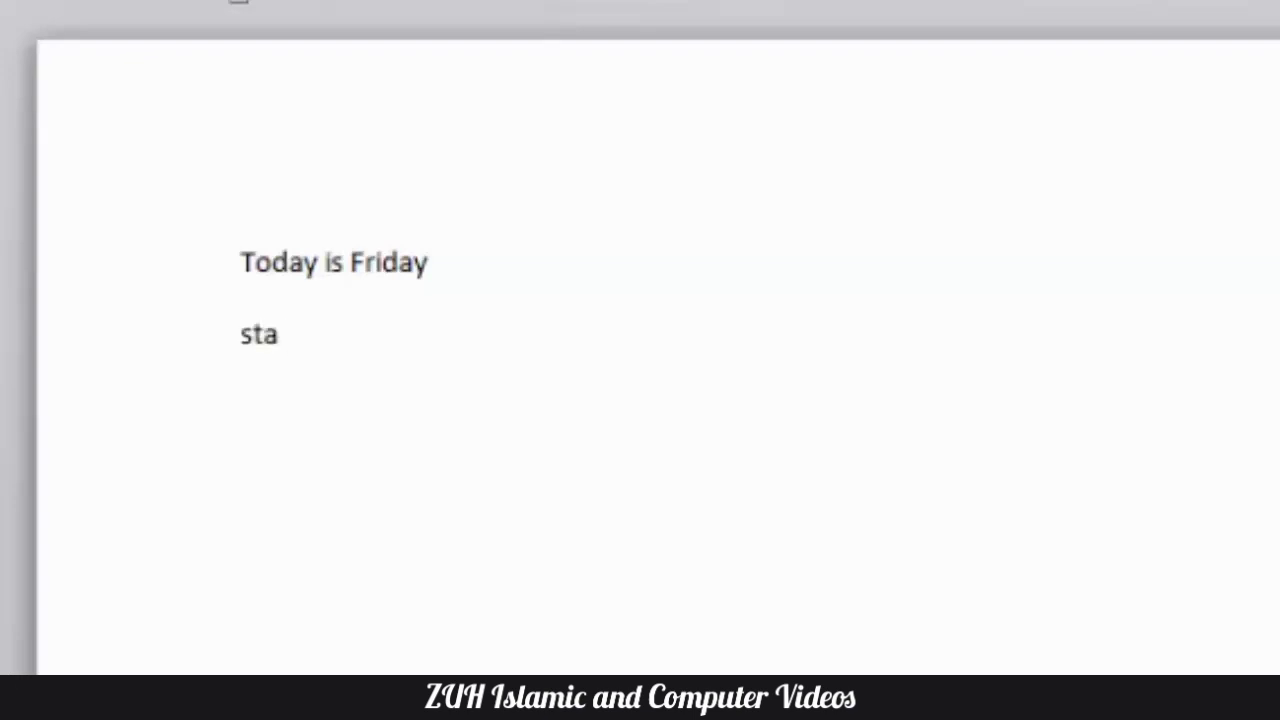
type("aturday")
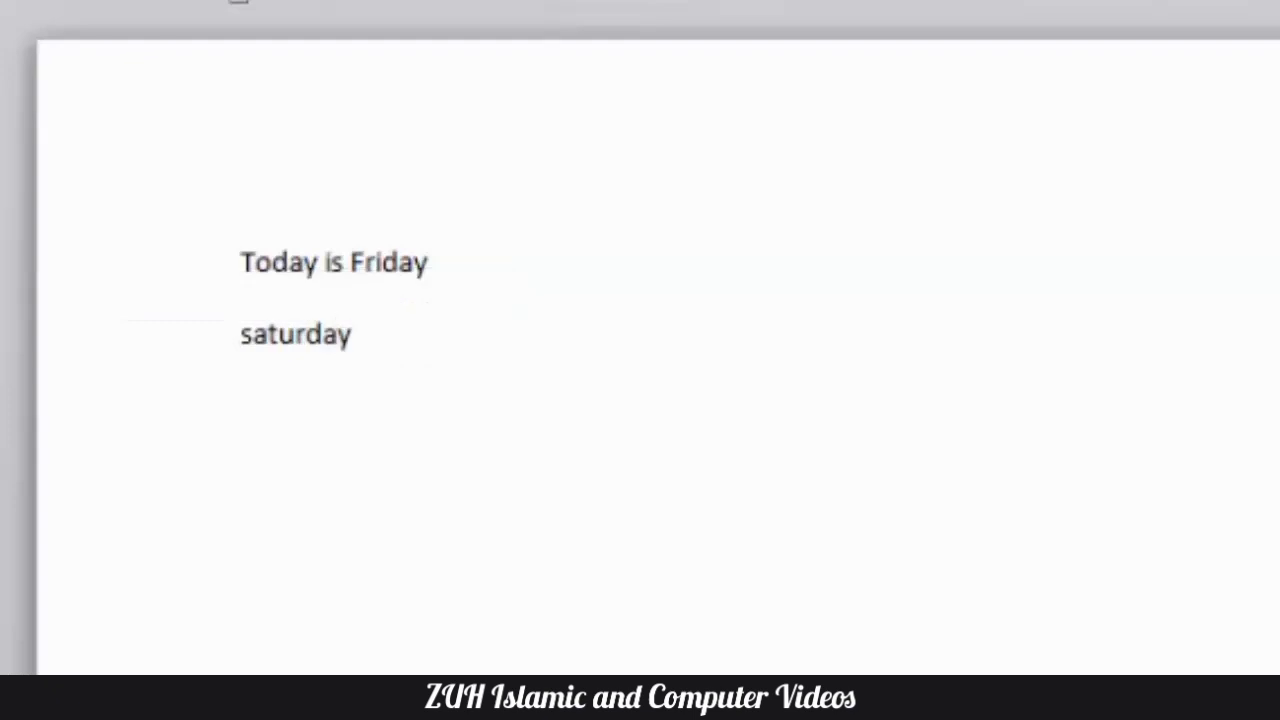
key("Return")
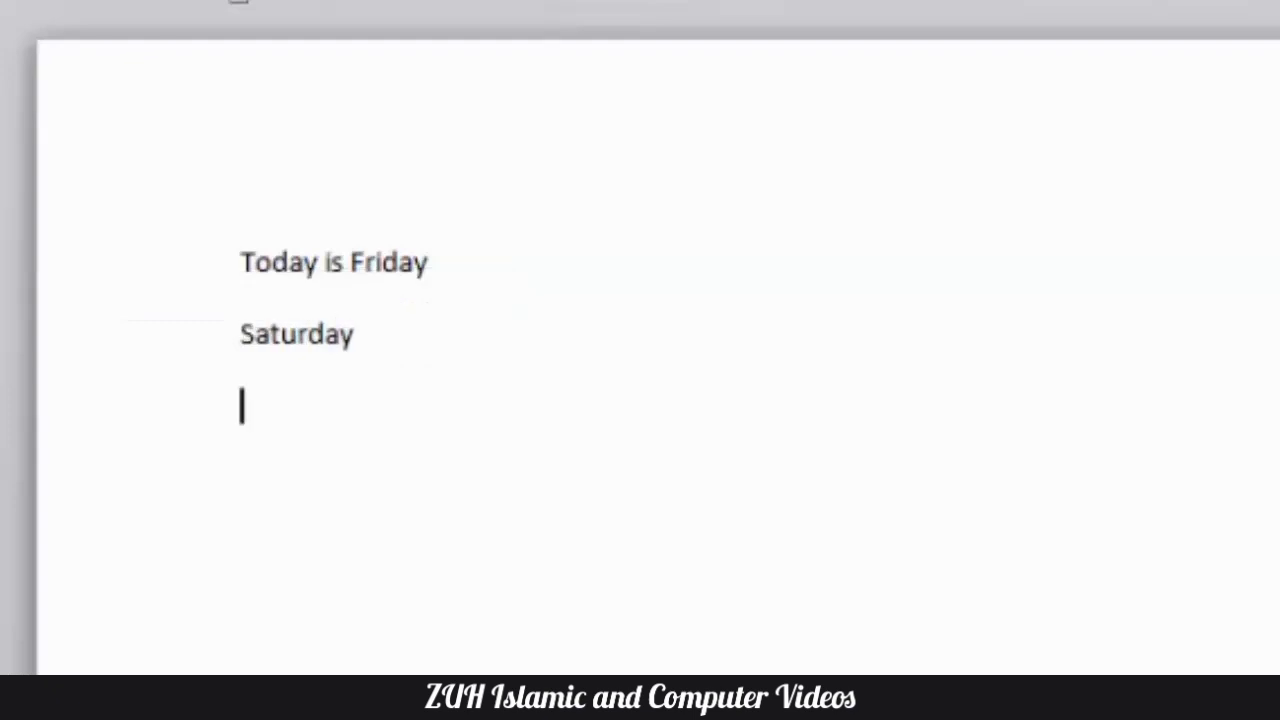
- Enter "satu" on the third line and accept the suggested "Saturday" again
type("sta")
key("BackSpace")
key("BackSpace")
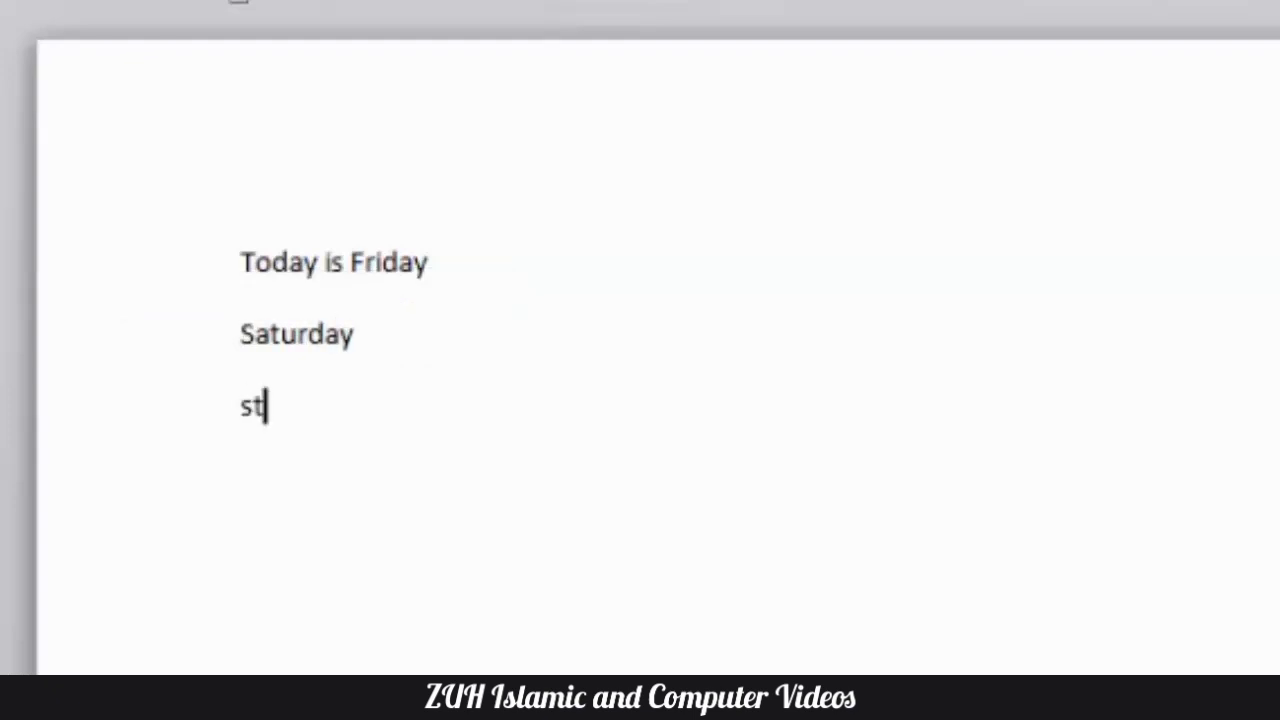
type("atu")
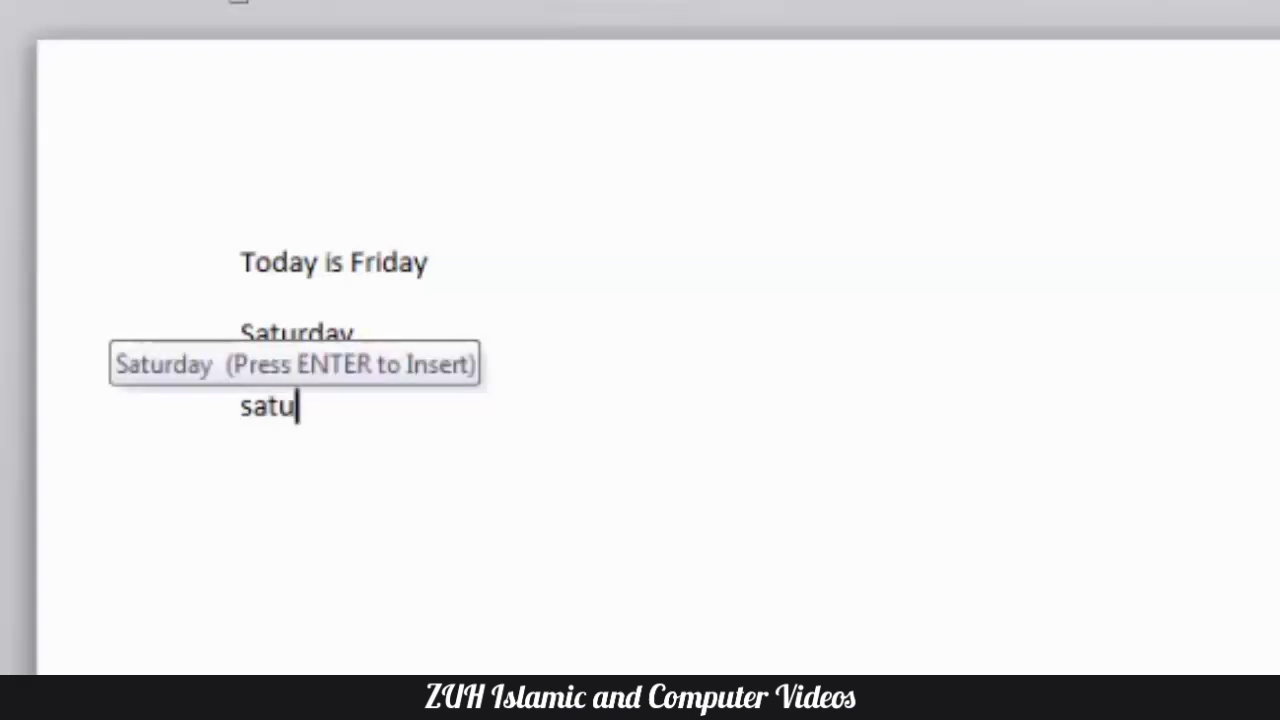
key("Return")
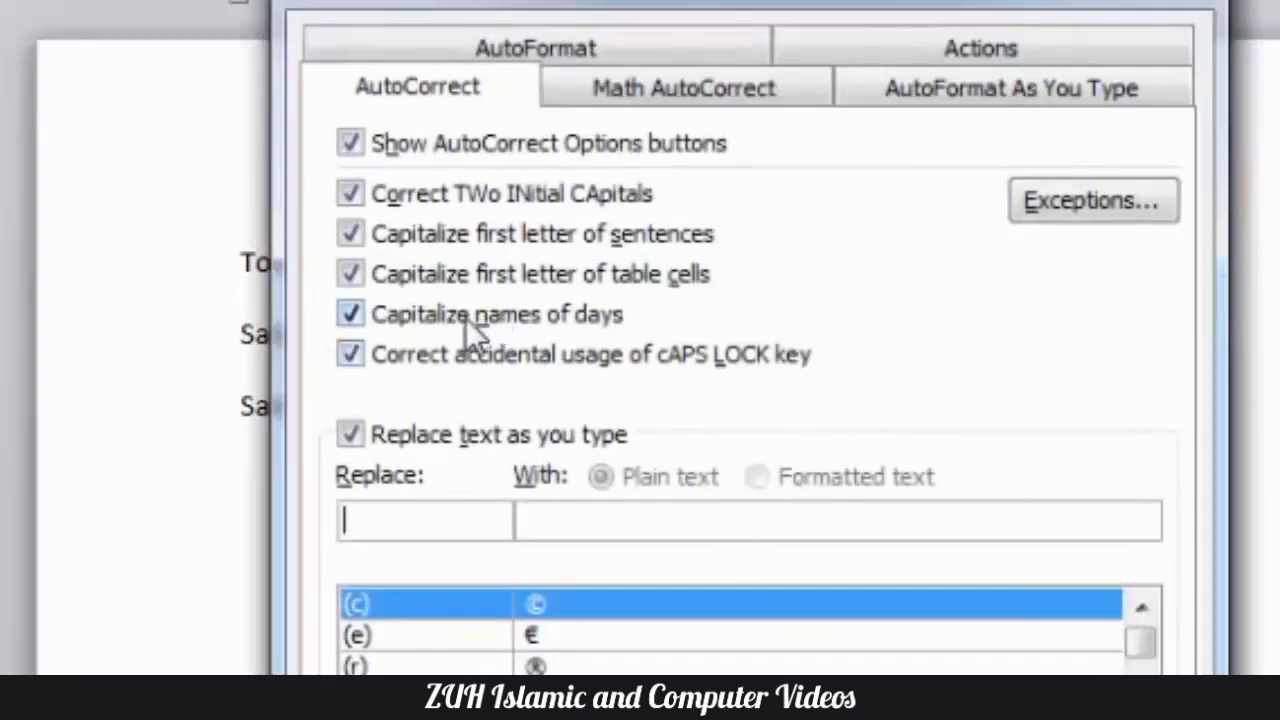
- Turn off Capitalize names of days and replace all the document's text with "aFGHANISTAN" and "pAKISTAN" on separate lines
left_click(472, 333)
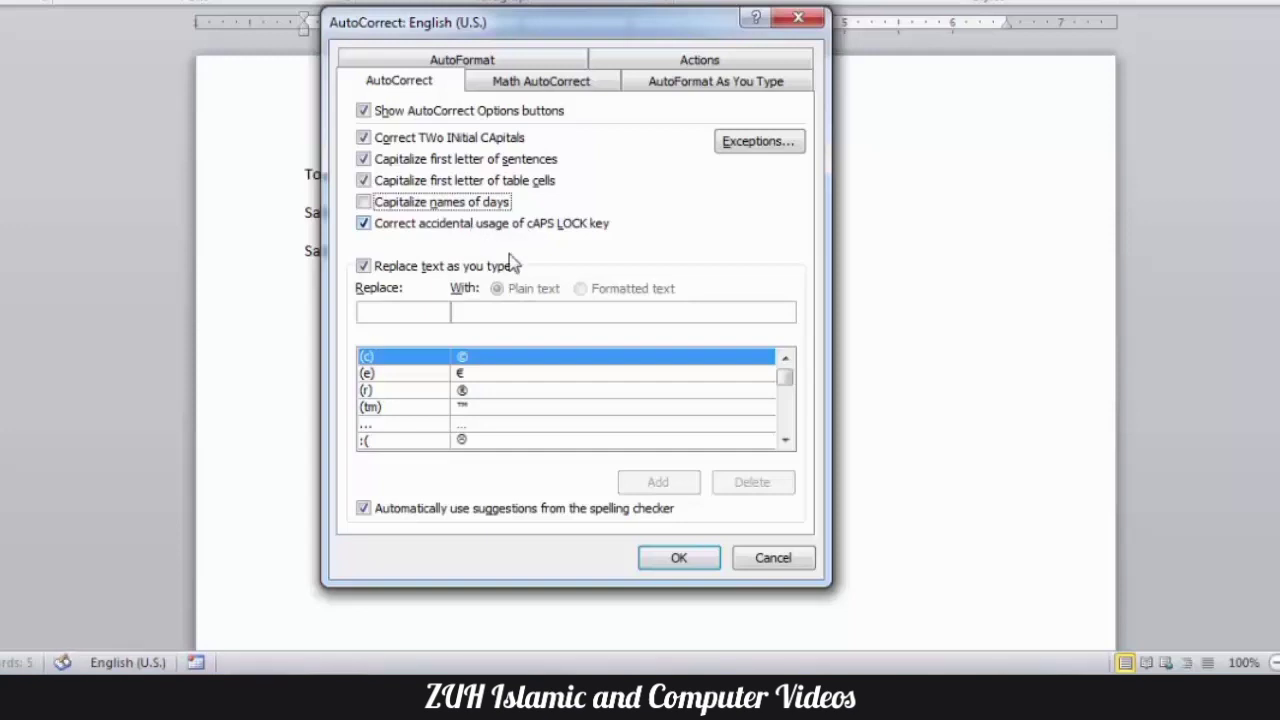
left_click_drag(376, 268, 295, 176)
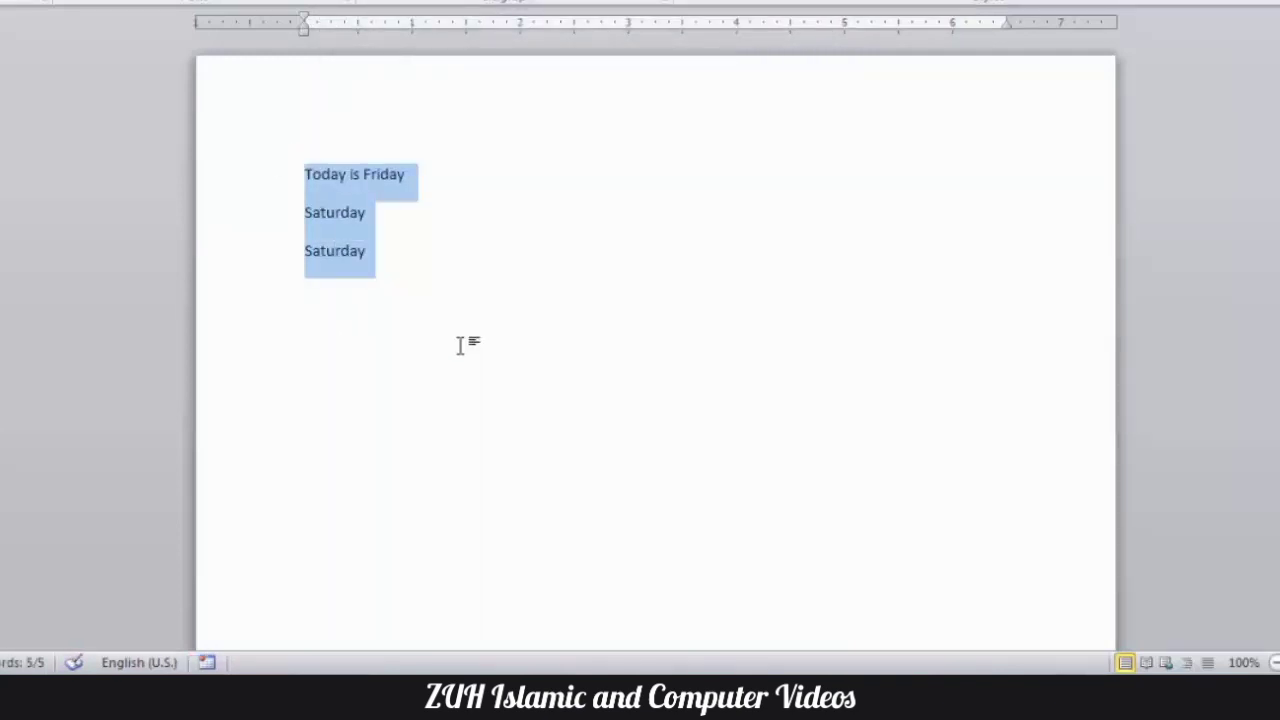
type("a")
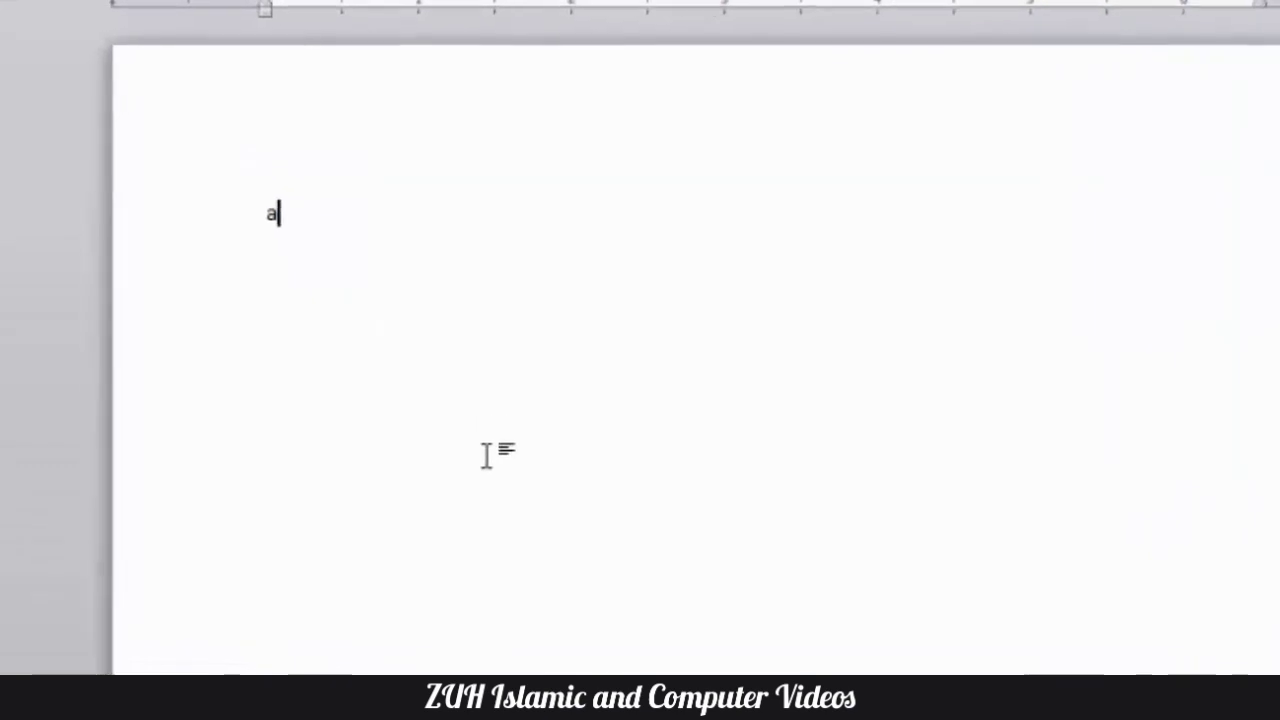
type("FGHANIT")
key("BackSpace")
type("STAN")
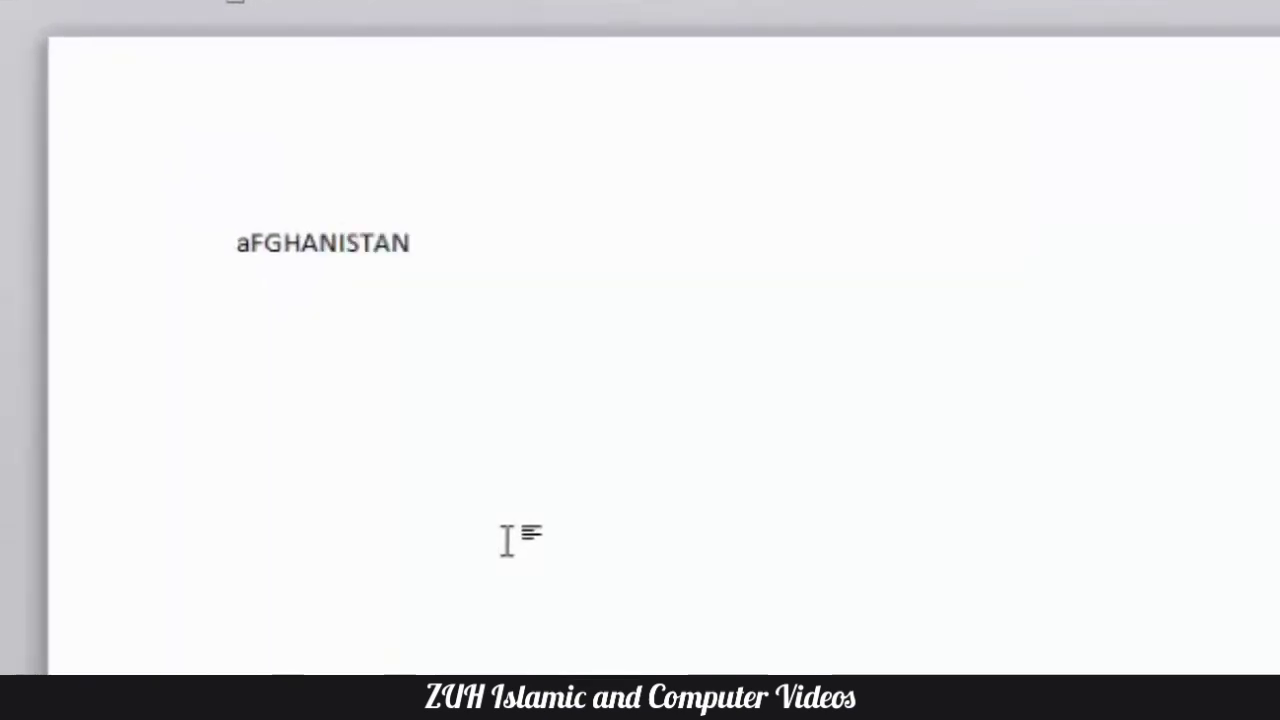
key("Return")
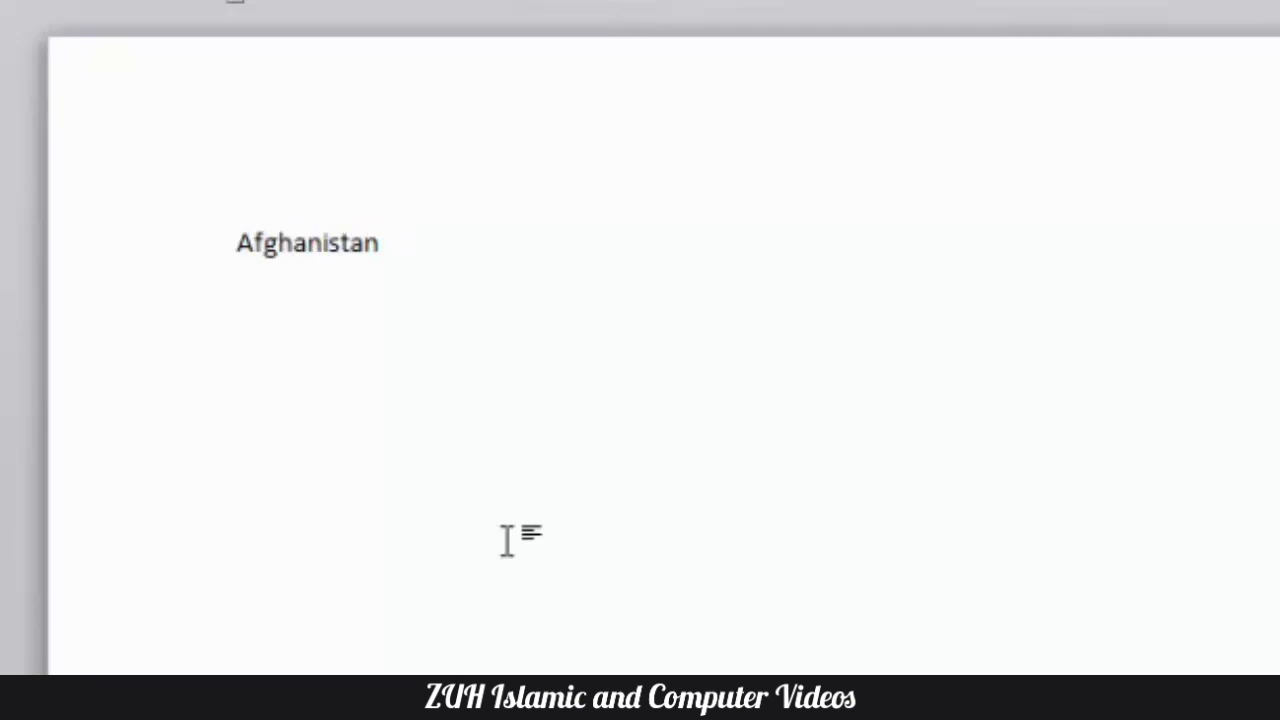
type("pAKISTAN")
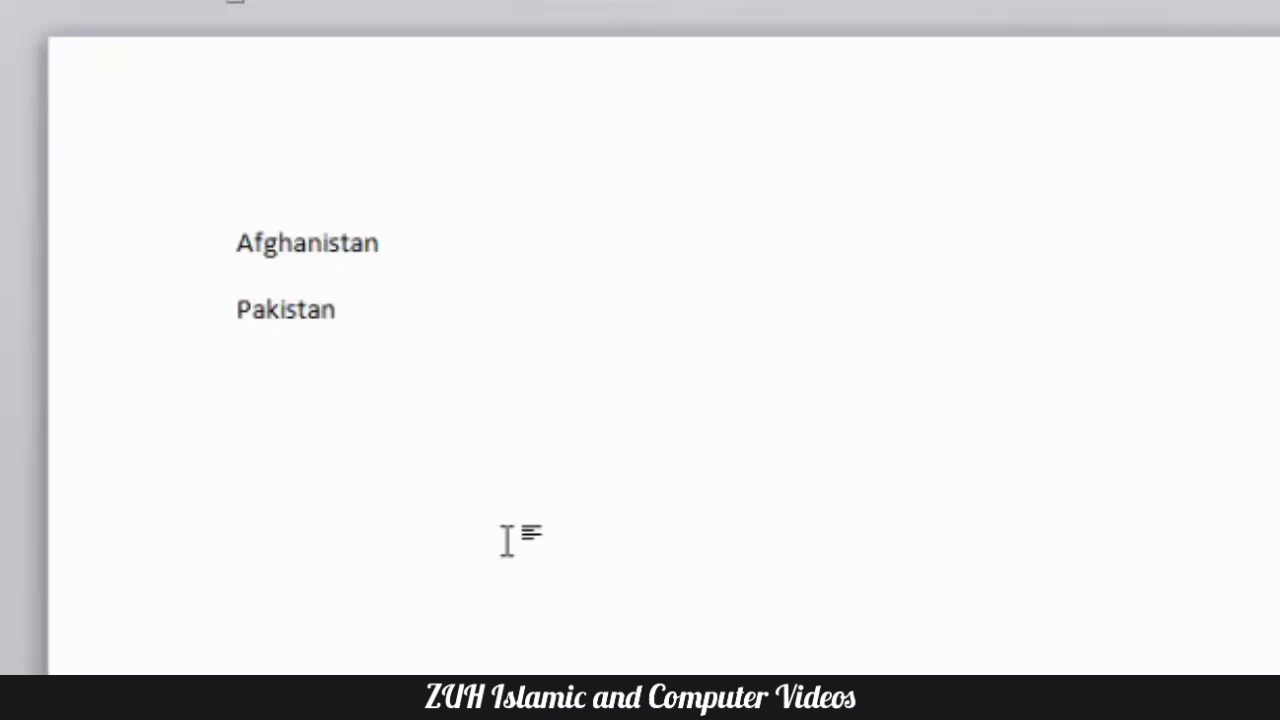
- Turn off Correct accidental usage of cAPS LOCK key and enter "aFGHANISTAN" on the third line
key("alt+t")
key("a")
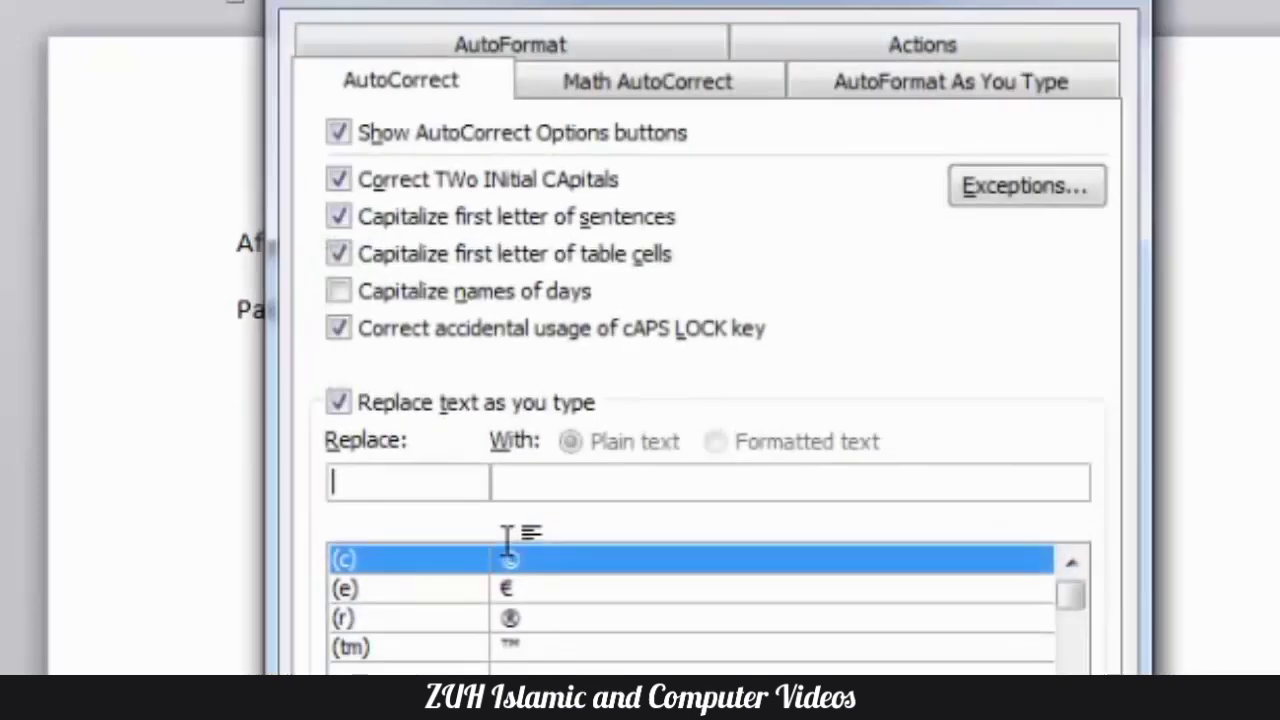
left_click(411, 330)
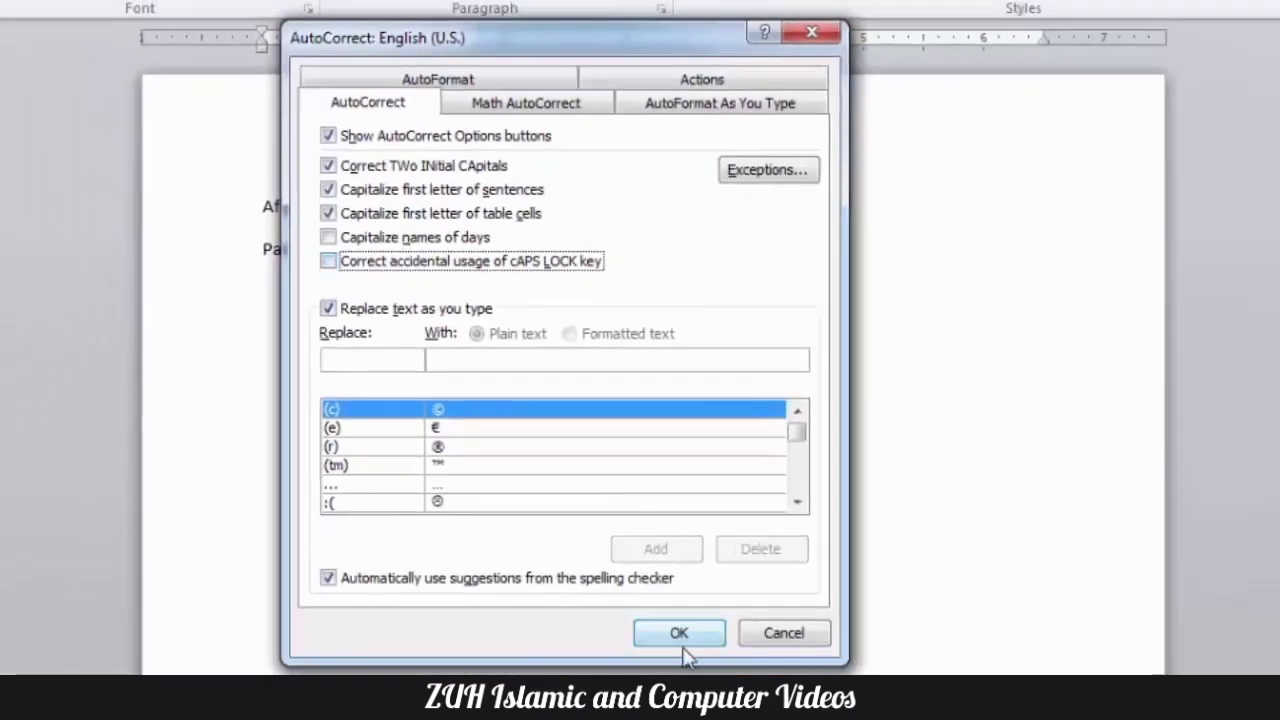
left_click(679, 636)
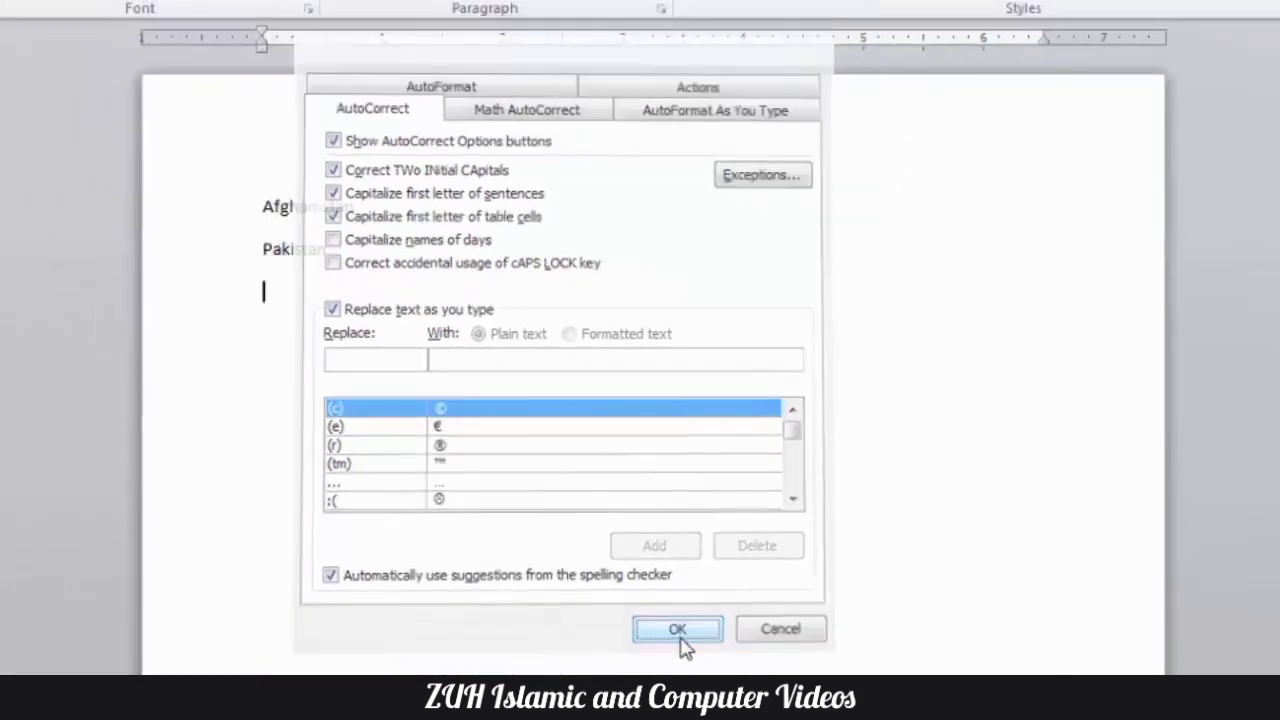
type("aFGHANI")
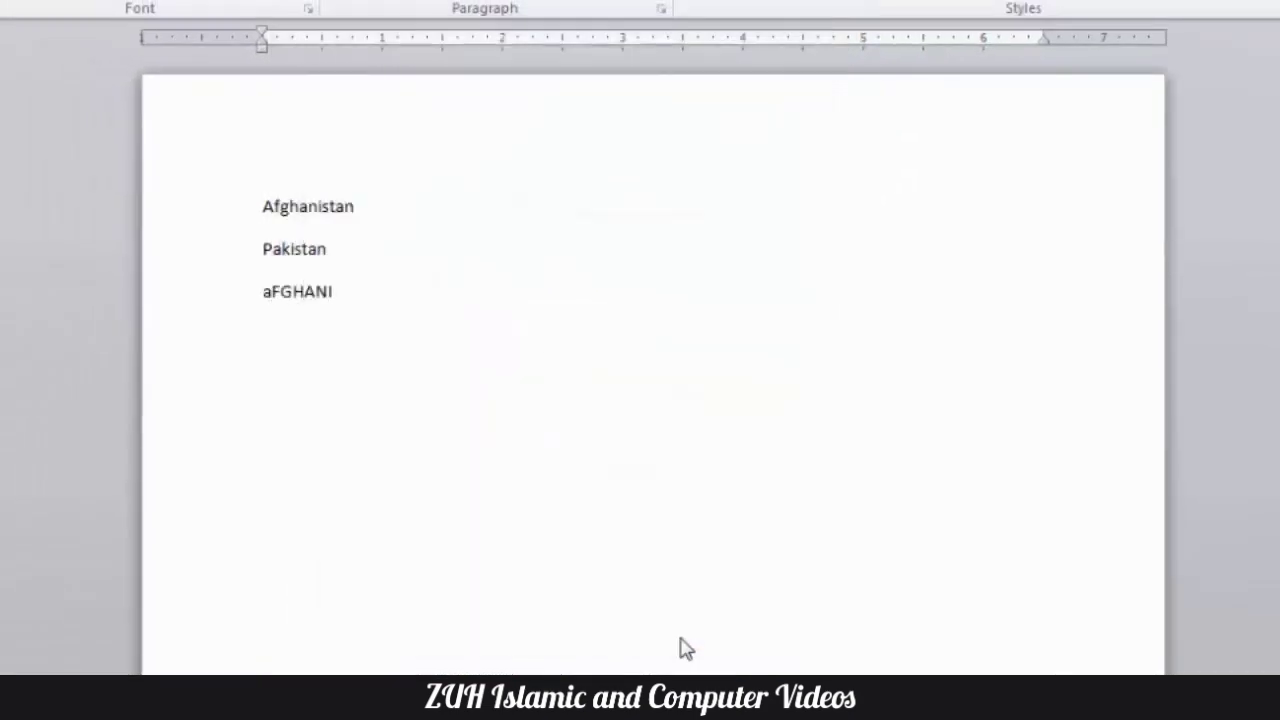
type("STAN")
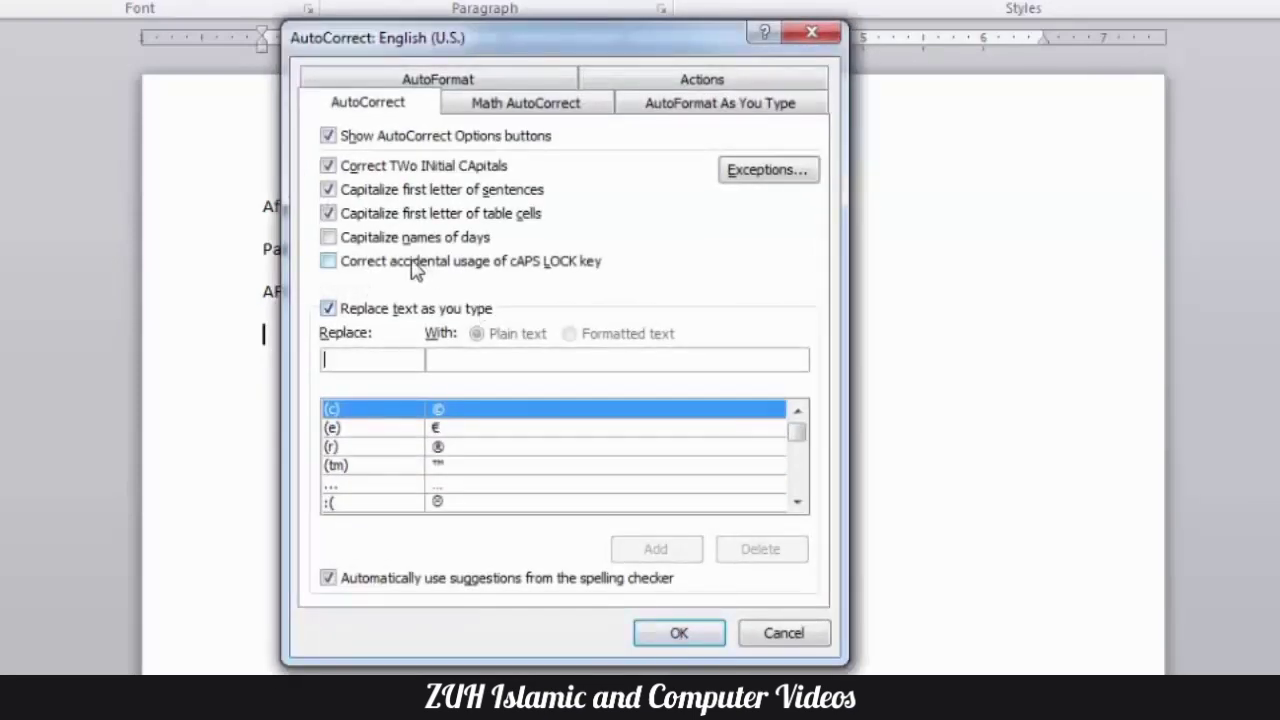
- Turn the Caps Lock correction and Capitalize names of days back on, and switch Replace text as you type off and on
left_click(415, 263)
left_click(400, 240)
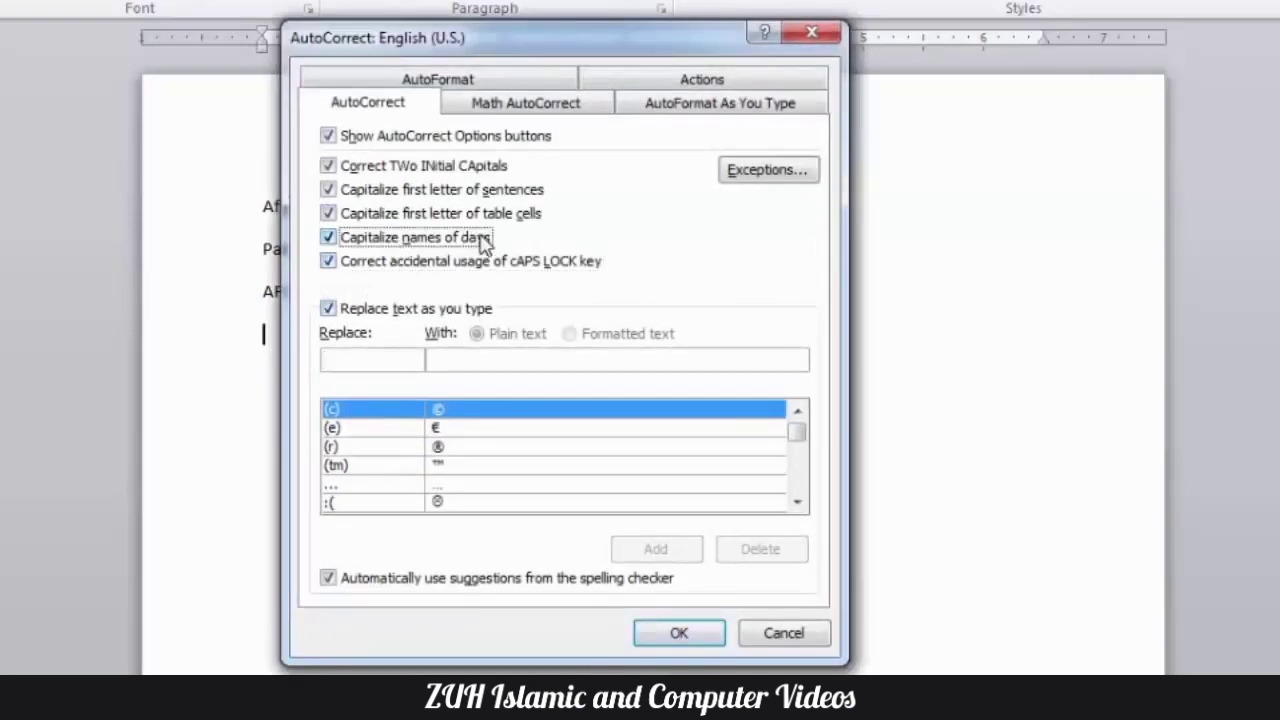
left_click(368, 313)
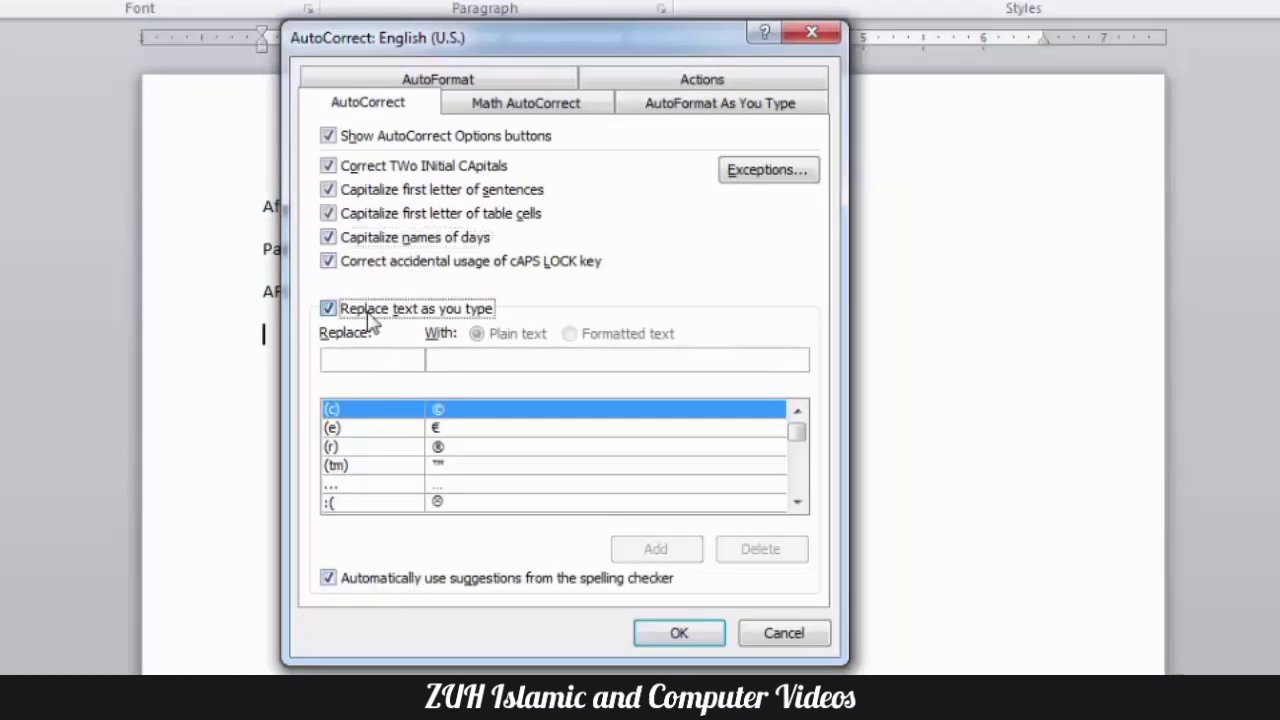
left_click(369, 313)
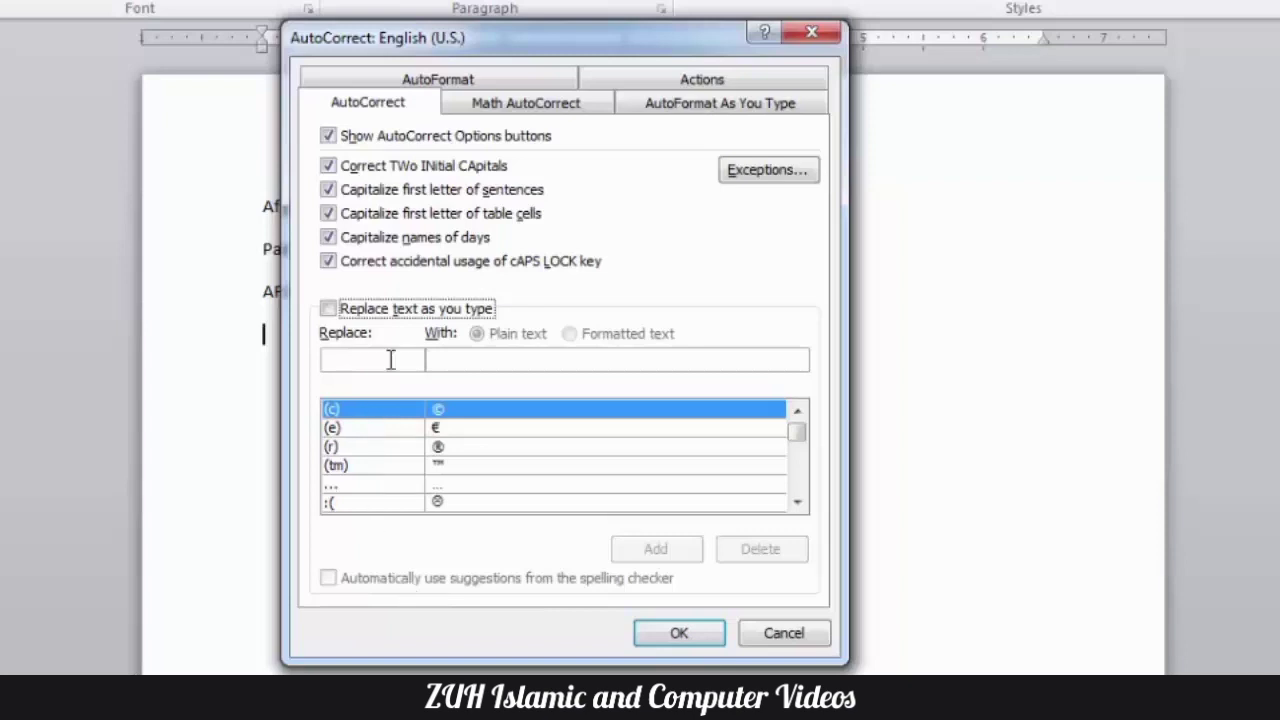
left_click(414, 312)
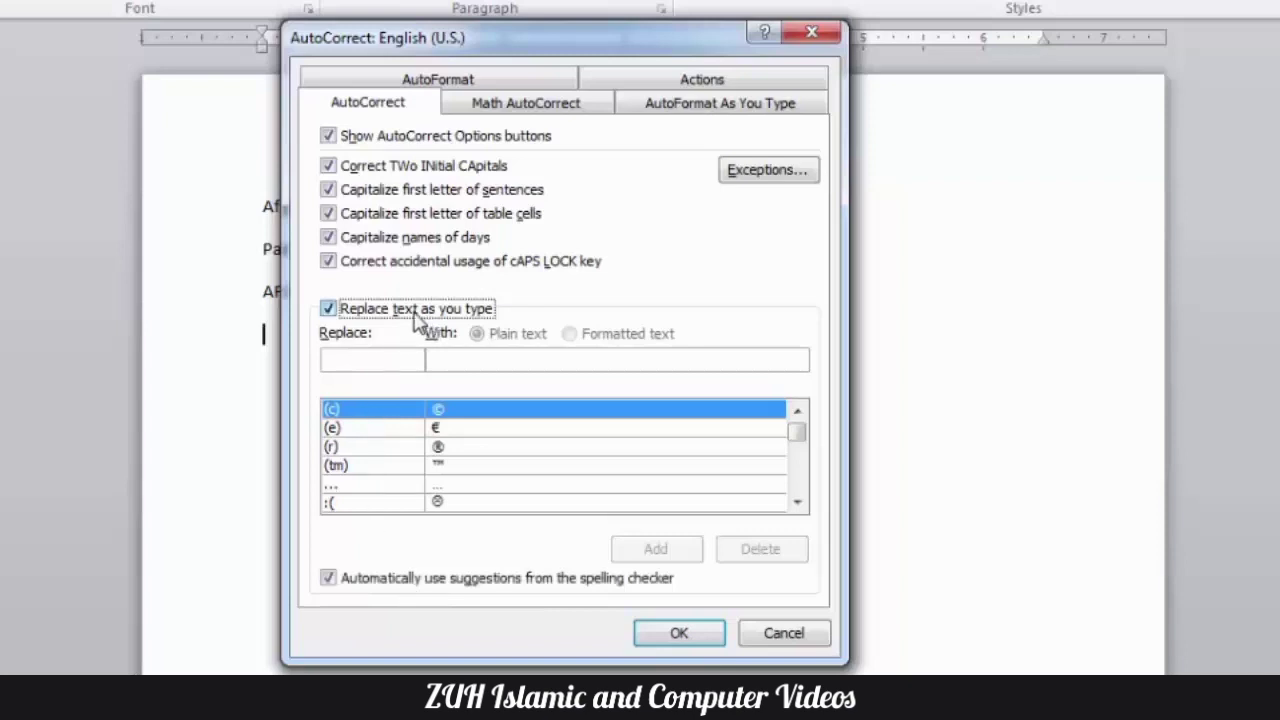
- Look through the replacement entries, including (e), (tm) and (c), and confirm the AutoCorrect settings
left_click(333, 428)
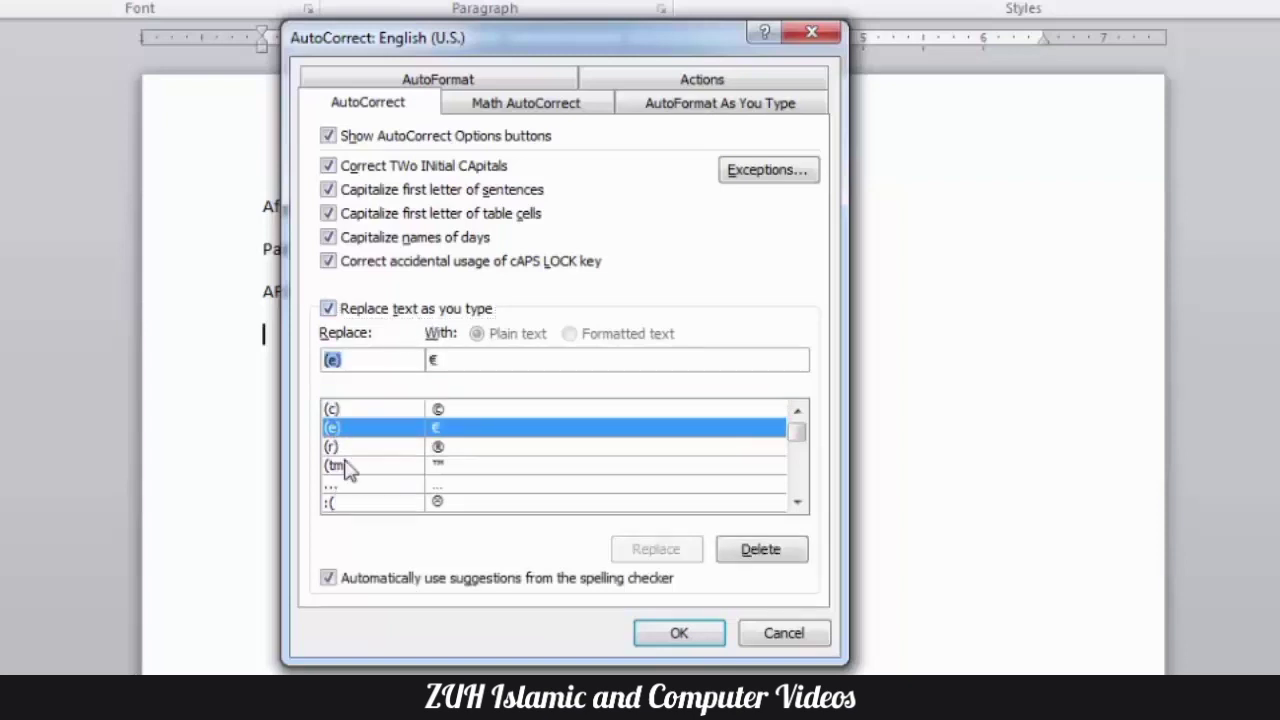
left_click(346, 465)
scroll(346, 468, "down", 15)
scroll(343, 460, "up", 20)
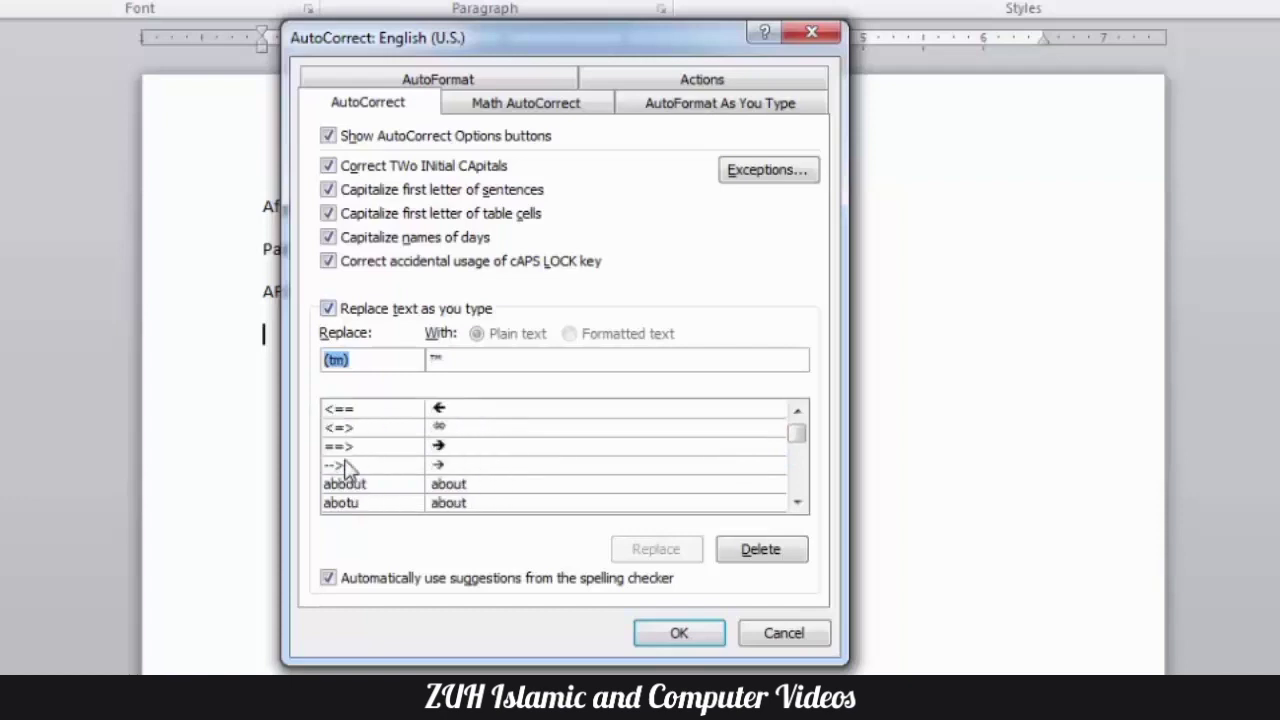
left_click(484, 415)
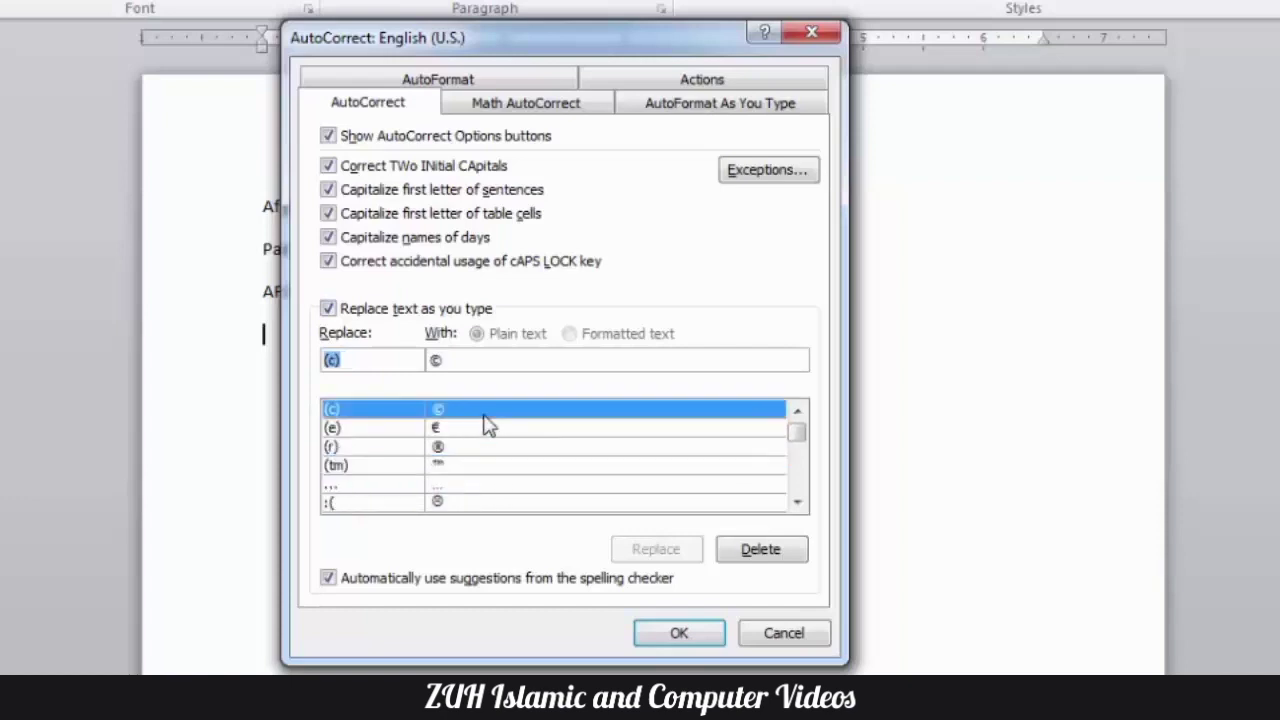
scroll(484, 418, "down", 8)
scroll(486, 430, "down", 3)
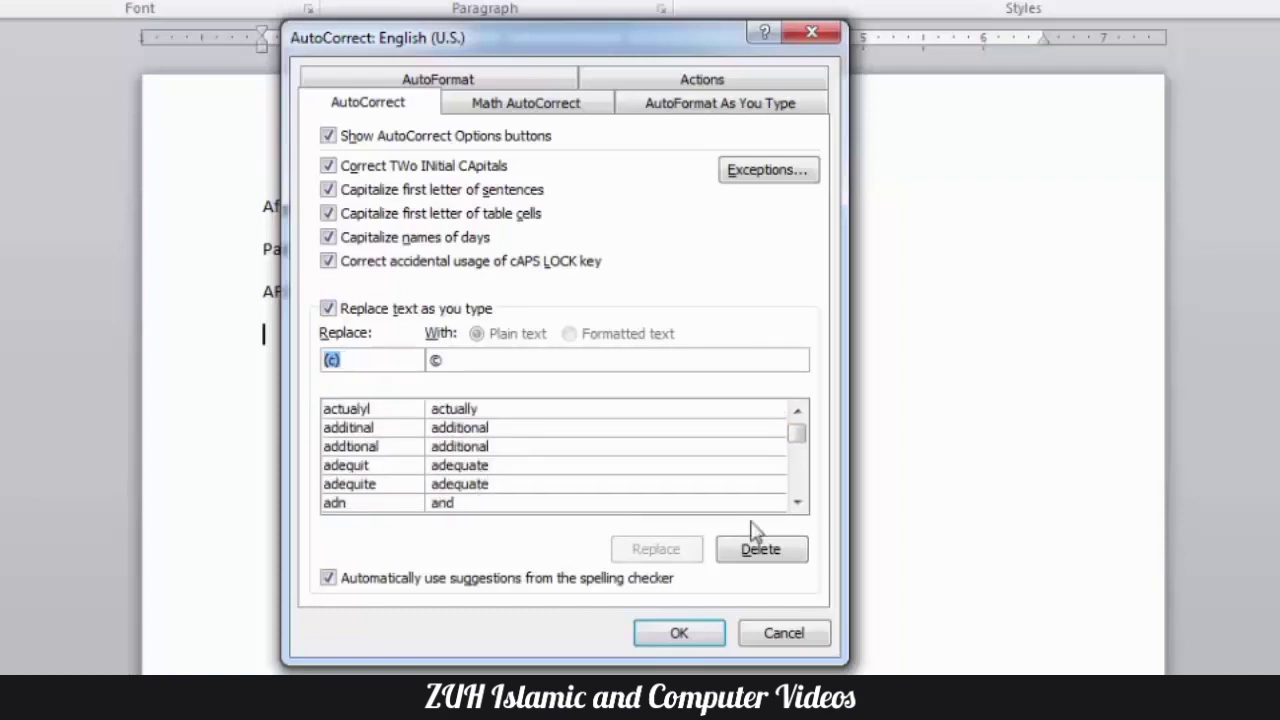
left_click(716, 630)
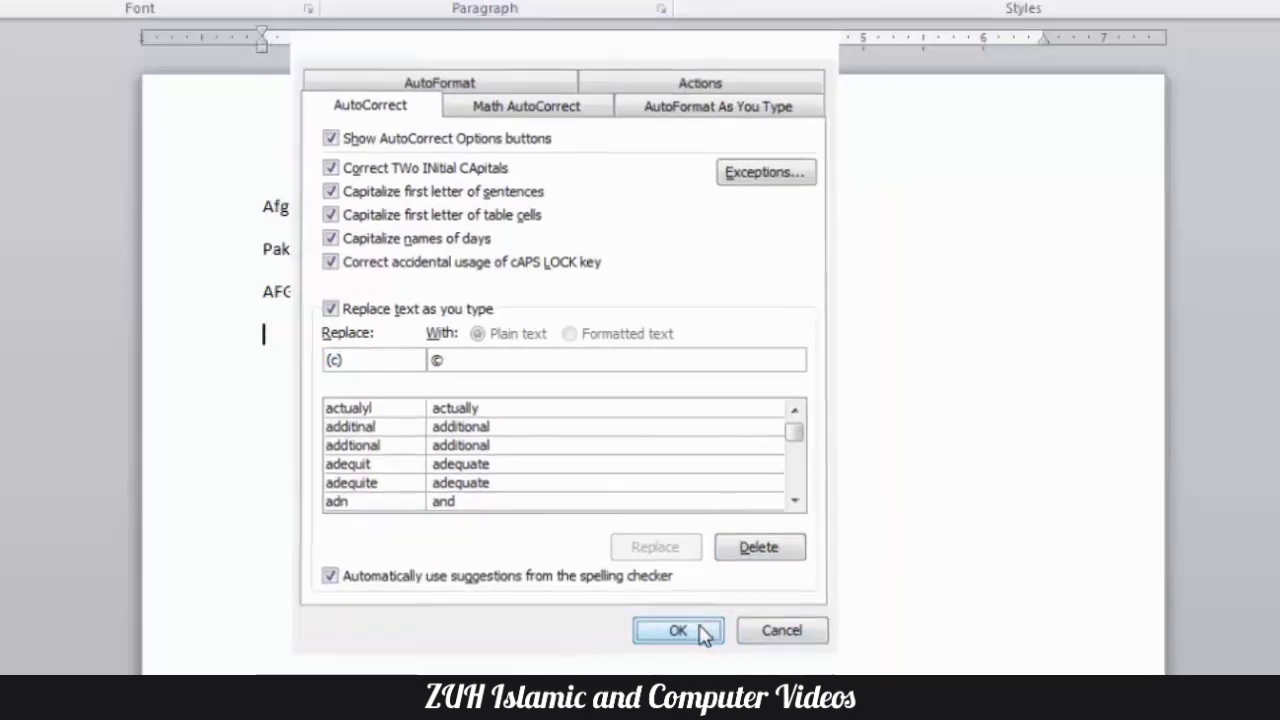
type("==")
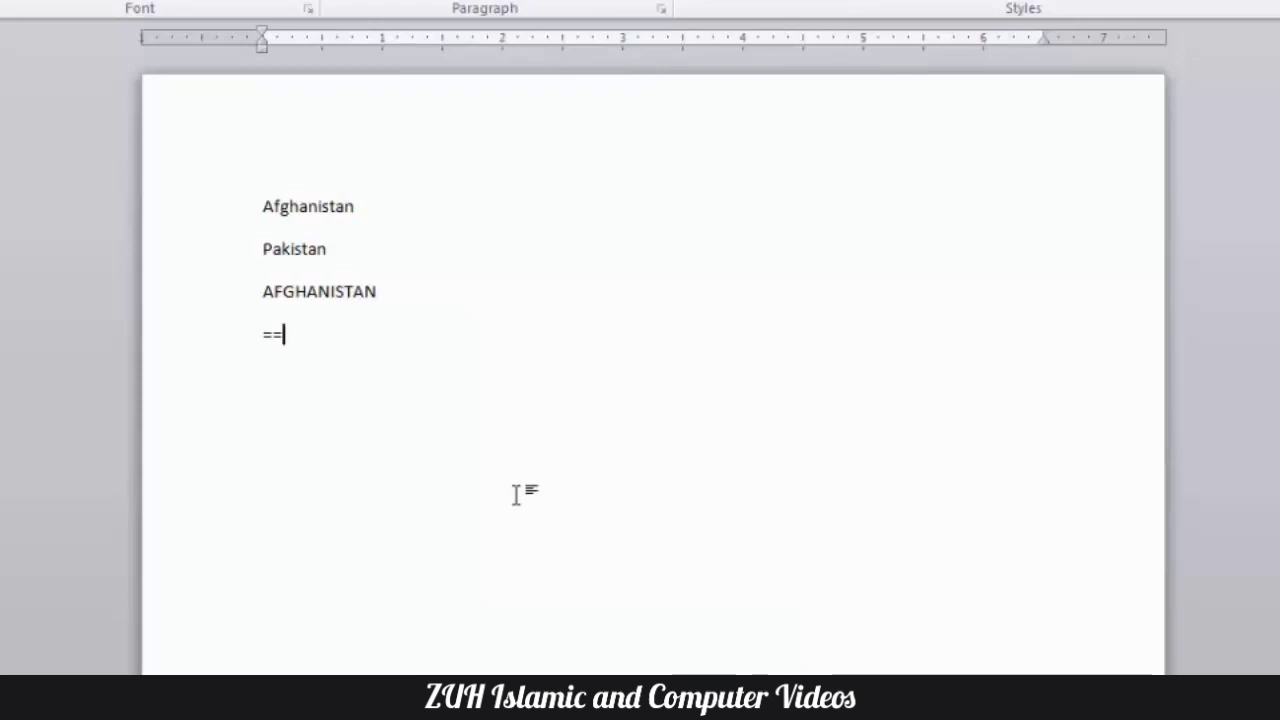
type(">")
key("space")
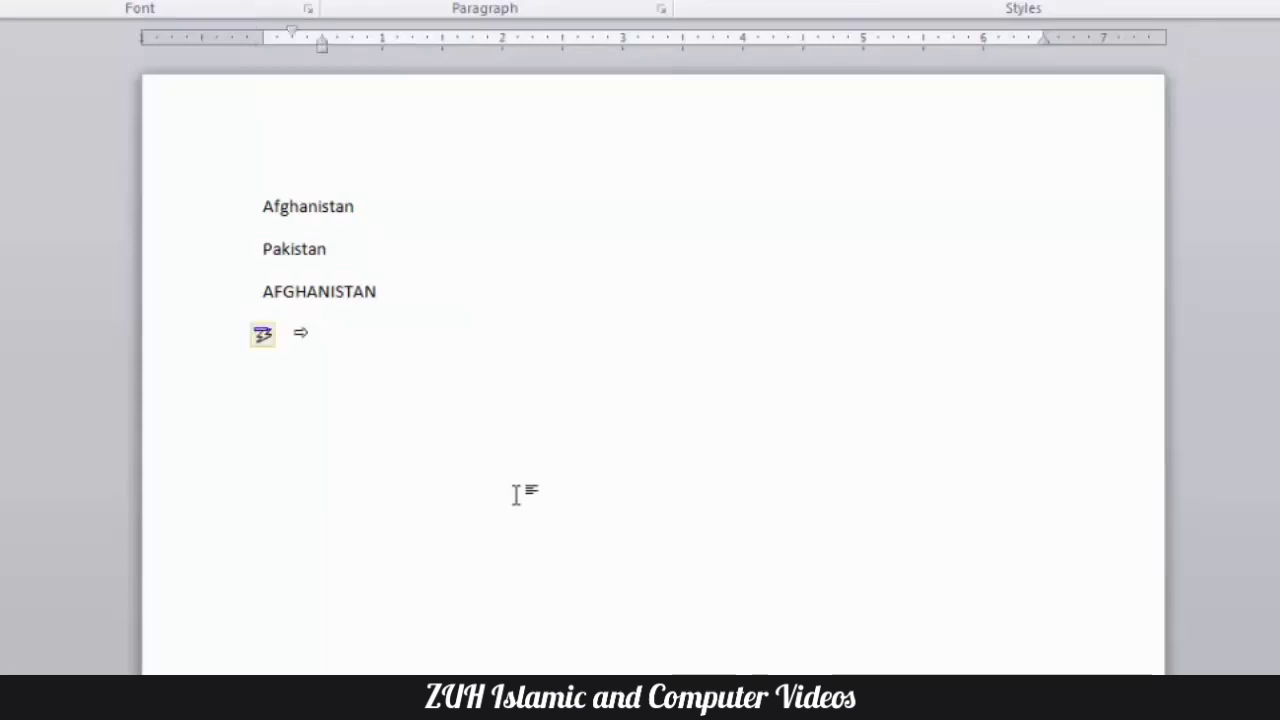
key("BackSpace")
- Enter "Computer" on the fourth line, followed by the arrow sequences "==>", "<==", "-->" and "<--"
type("Comp")
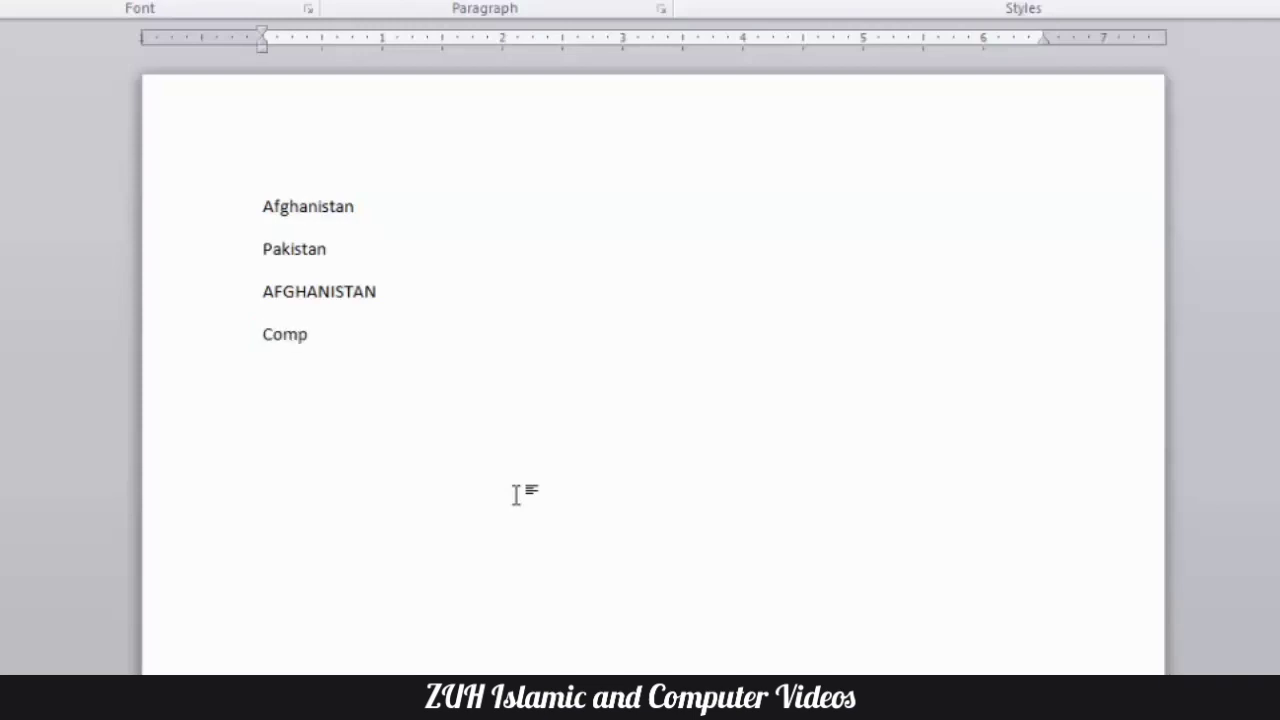
type("uter==> <== =<--> ")
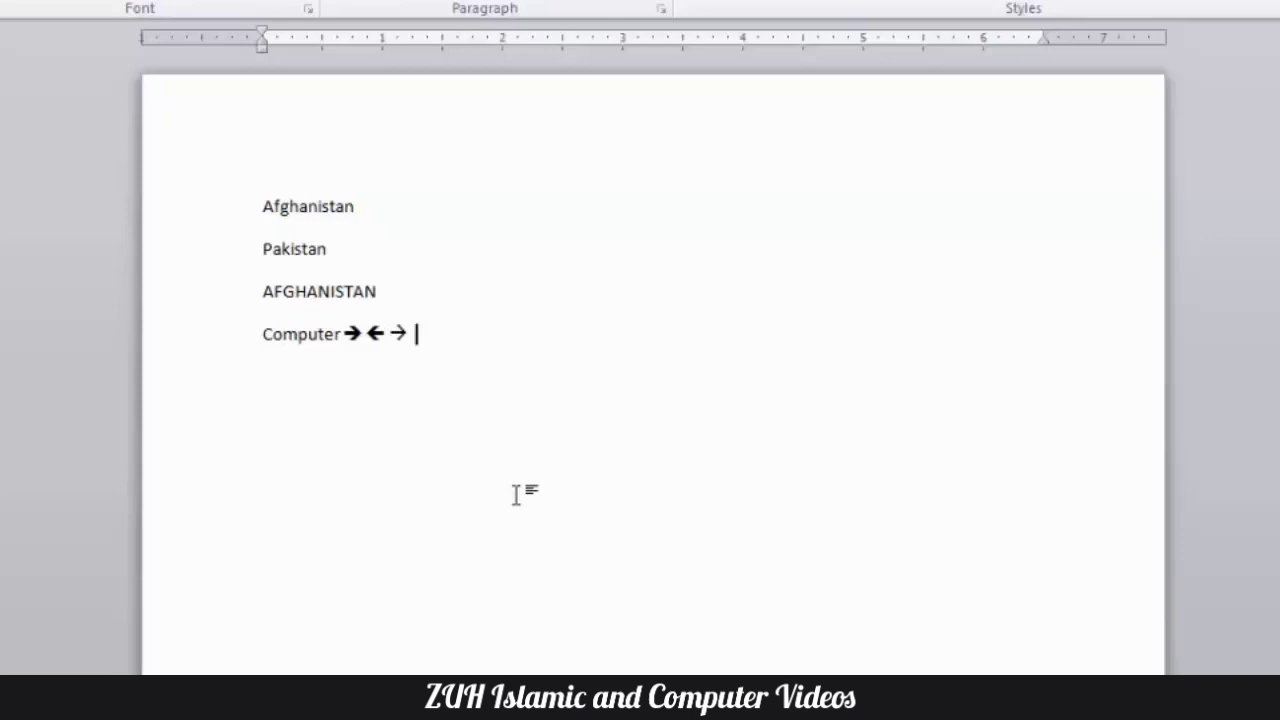
type("<--")
- Clear the whole document and enter the misspelled words "hte" and "abbout" on separate lines
key("ctrl+a")
key("BackSpace")
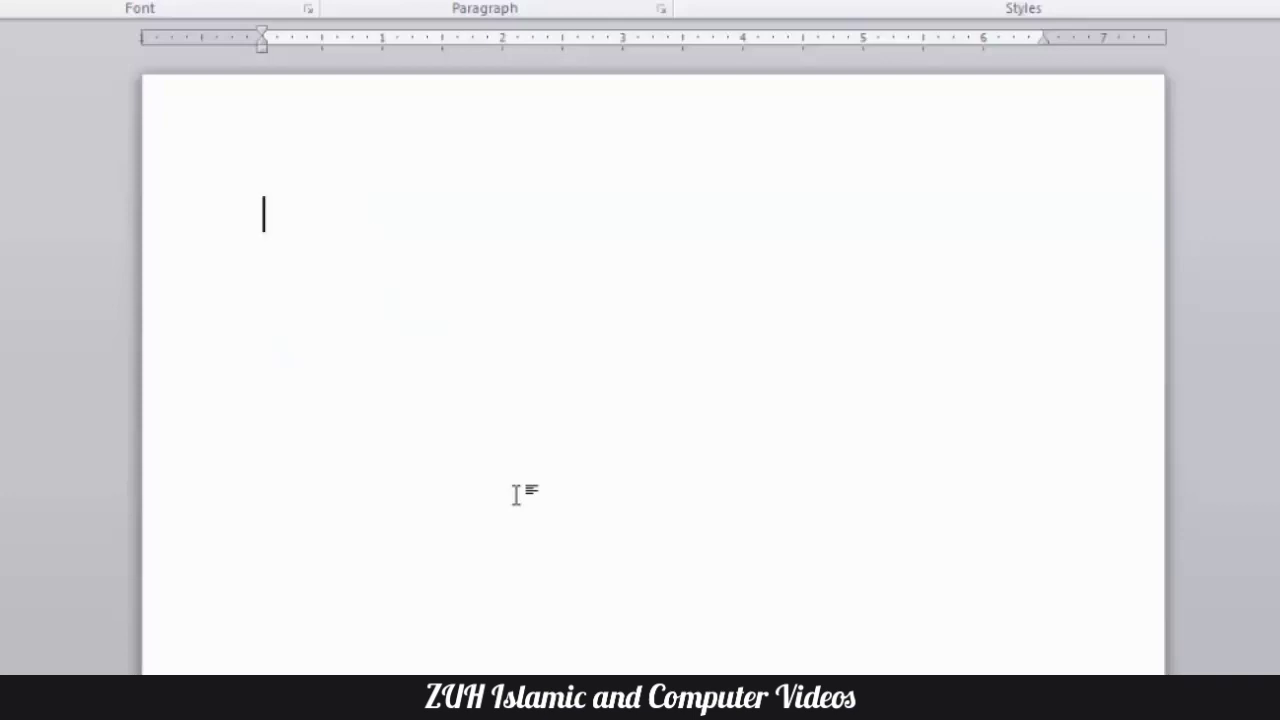
type("hte")
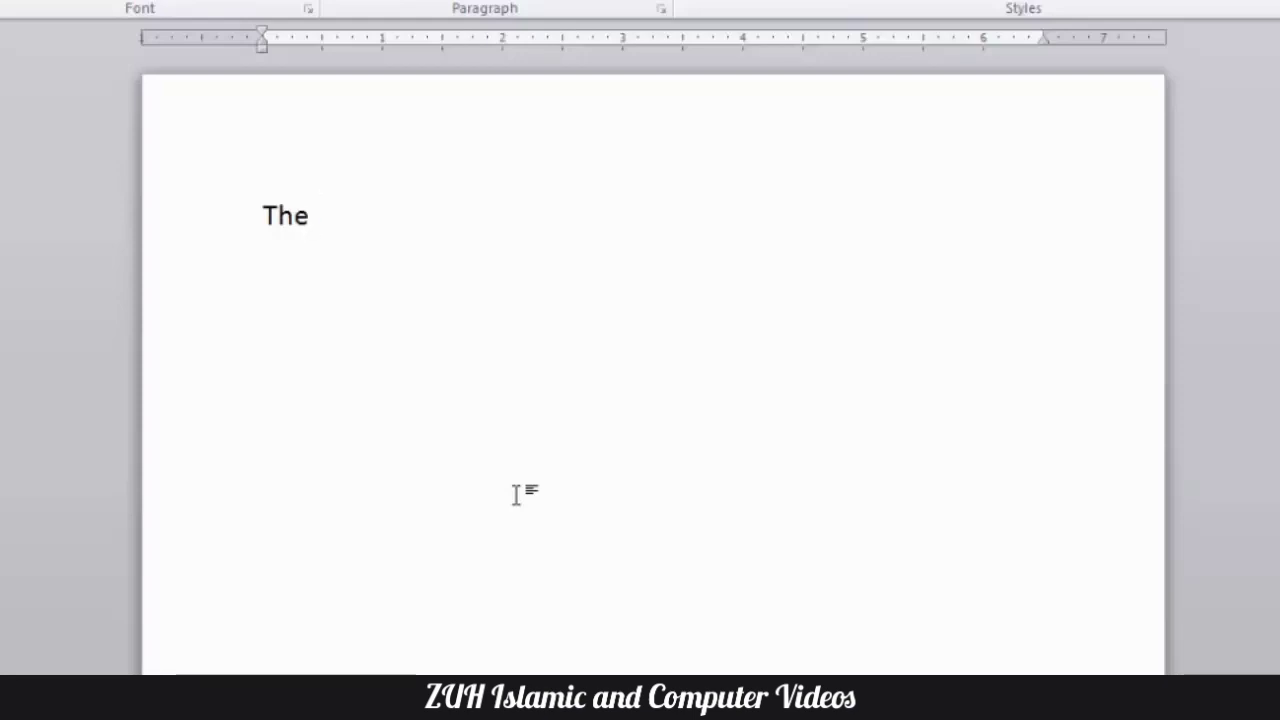
key("Return")
type("abbout")
key("Return")
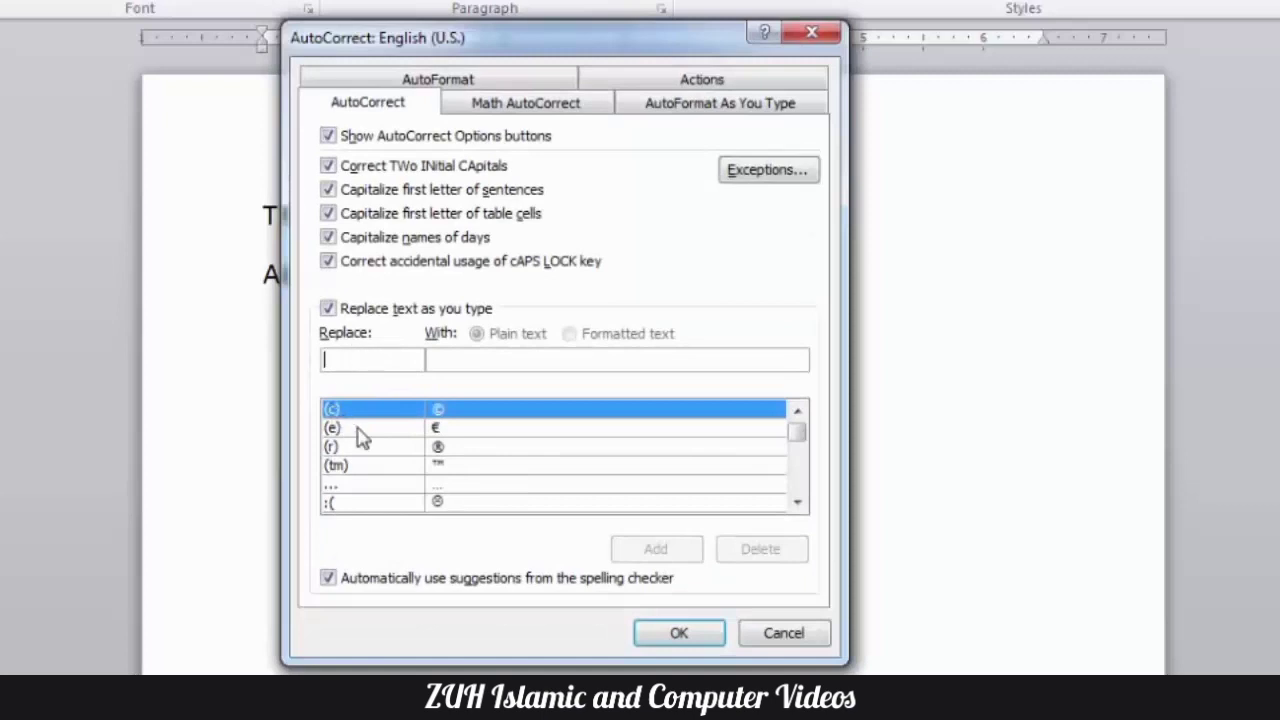
- Add an AutoCorrect entry that replaces "ZUH" with the person's full name, and confirm the settings
left_click(363, 430)
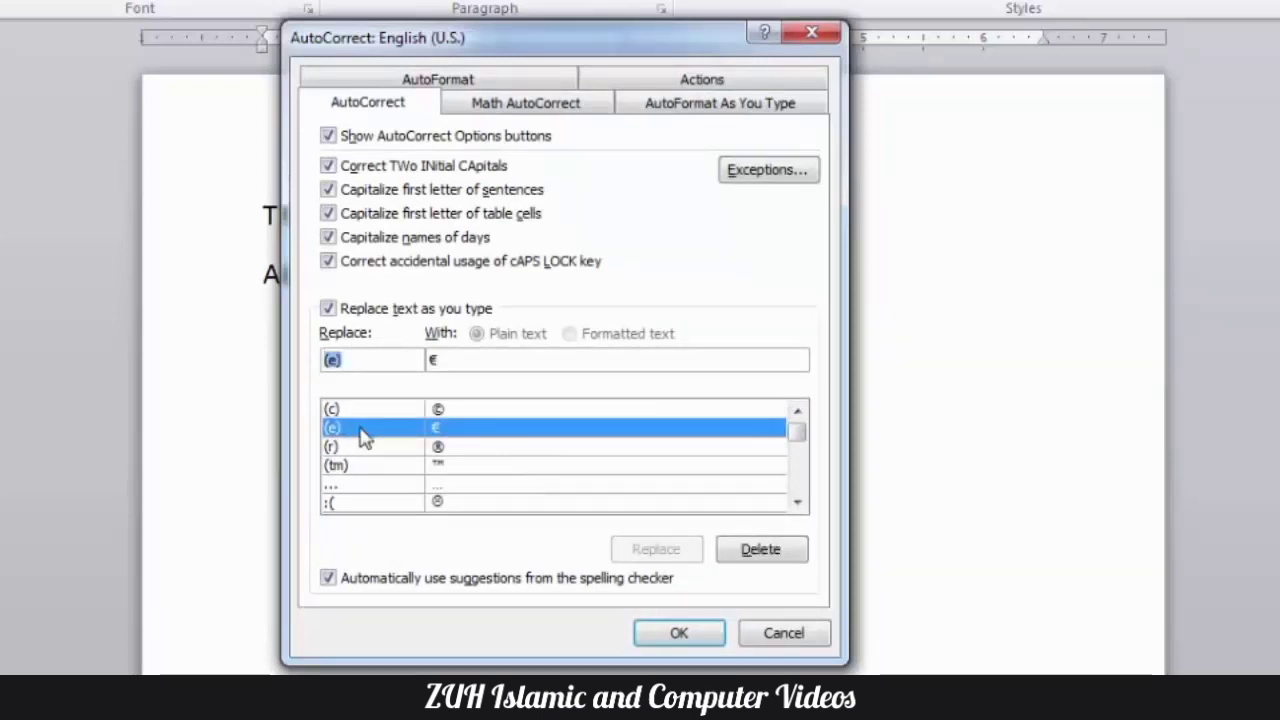
scroll(363, 436, "down", 6)
left_click(403, 436)
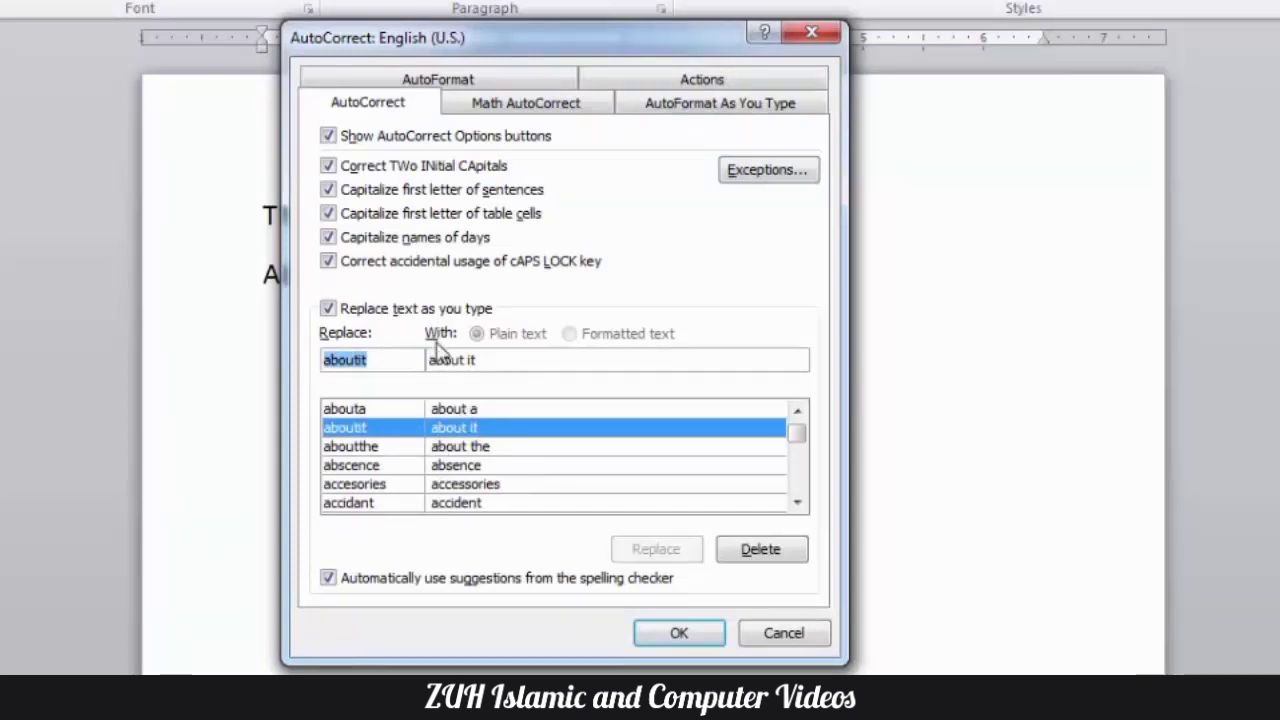
type("ZUH")
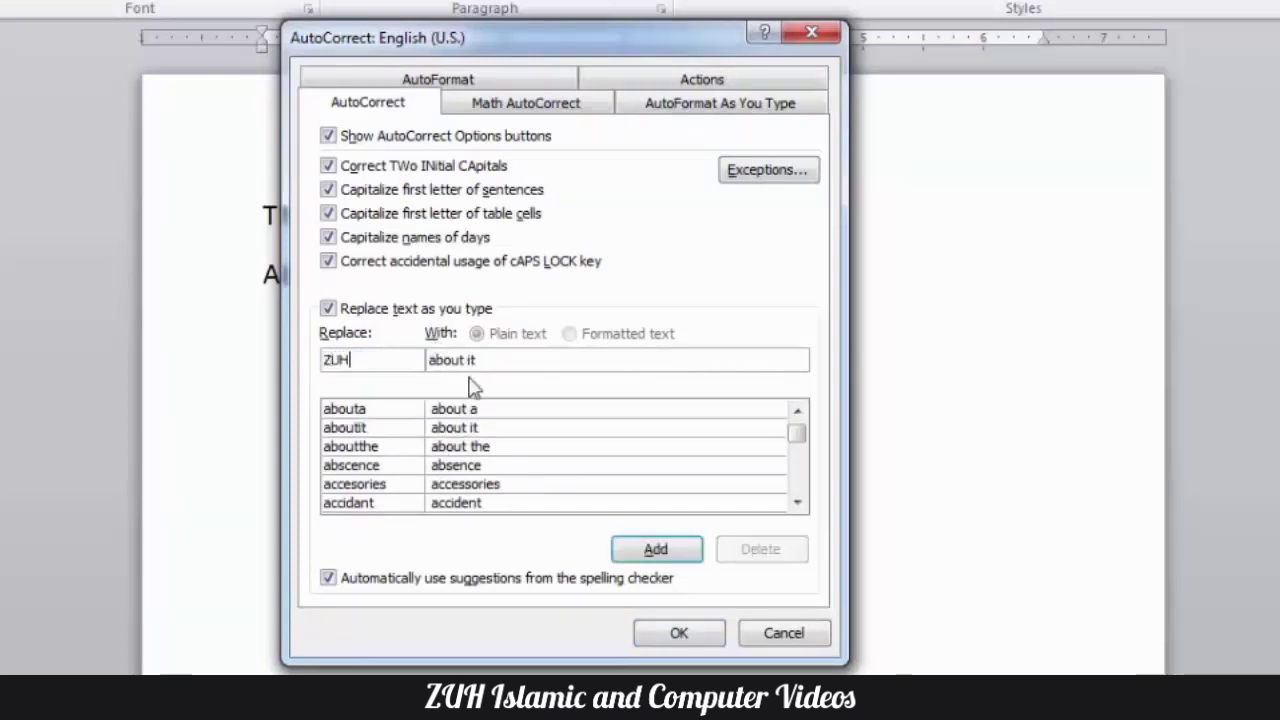
key("Tab")
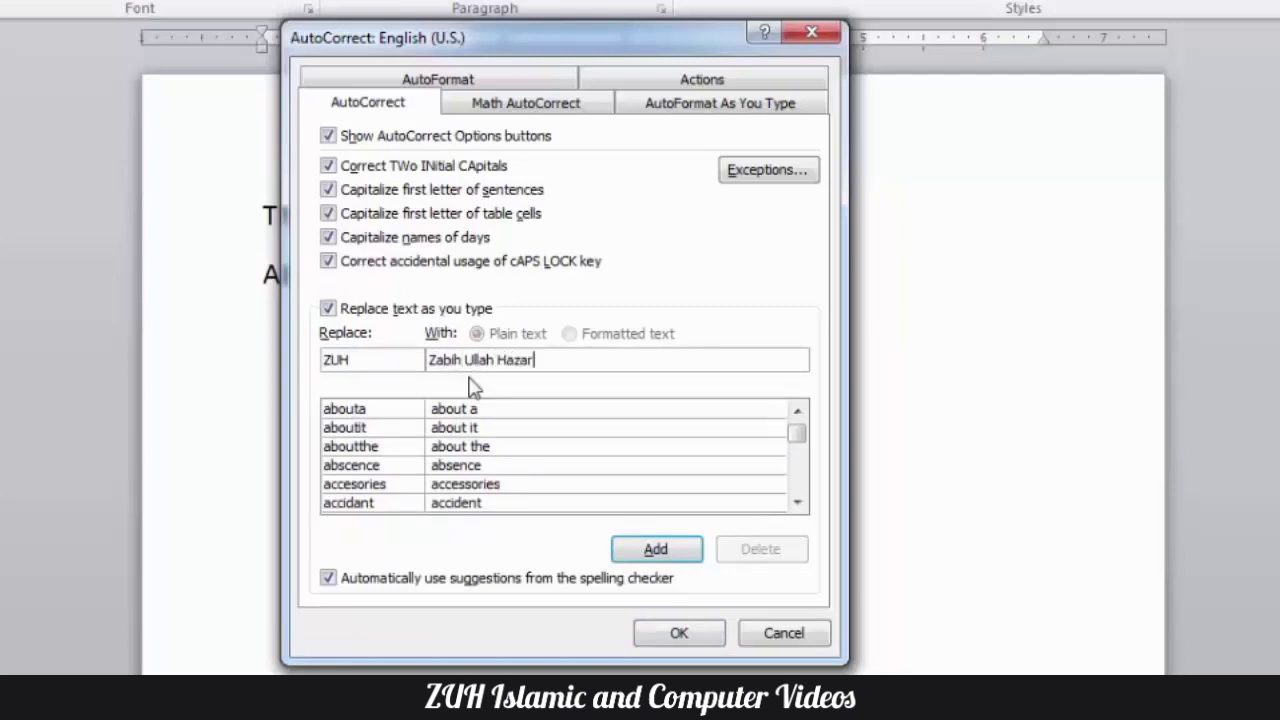
type("buz")
left_click(660, 549)
left_click(678, 630)
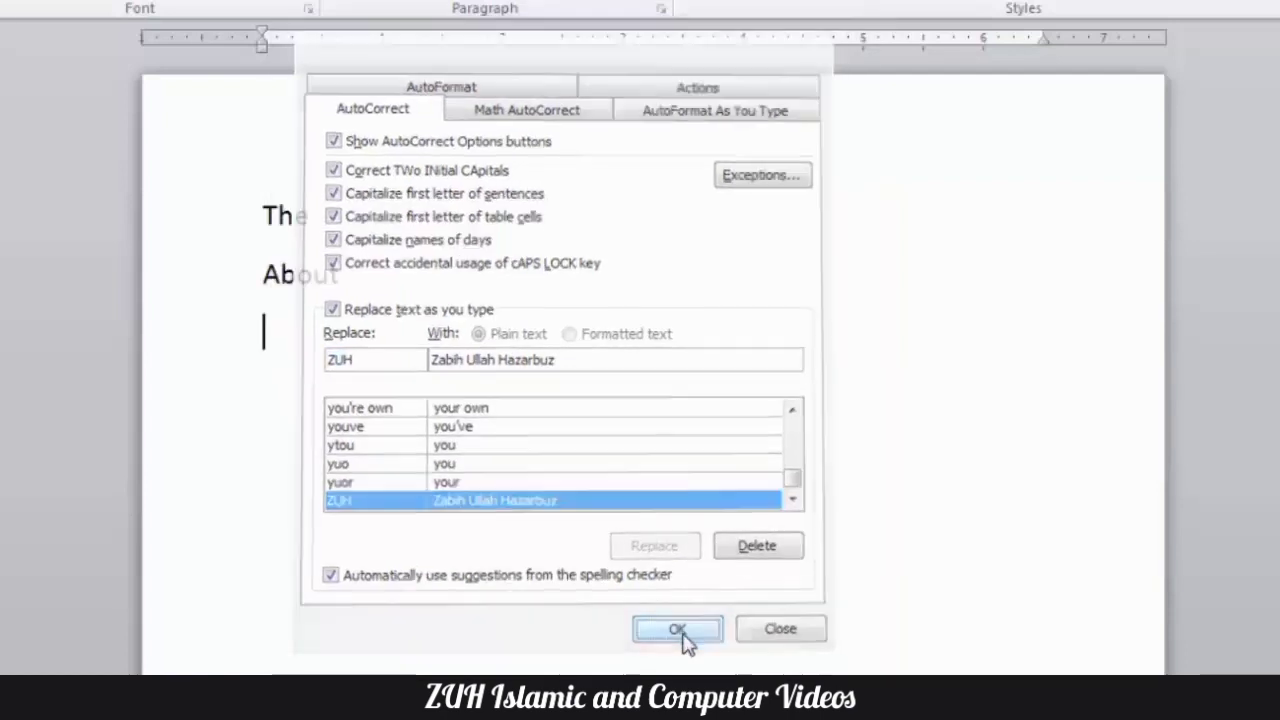
- Test the new entry on the third line with lowercase "zuh", and replace it with "ZUH" in capitals
type("zuh")
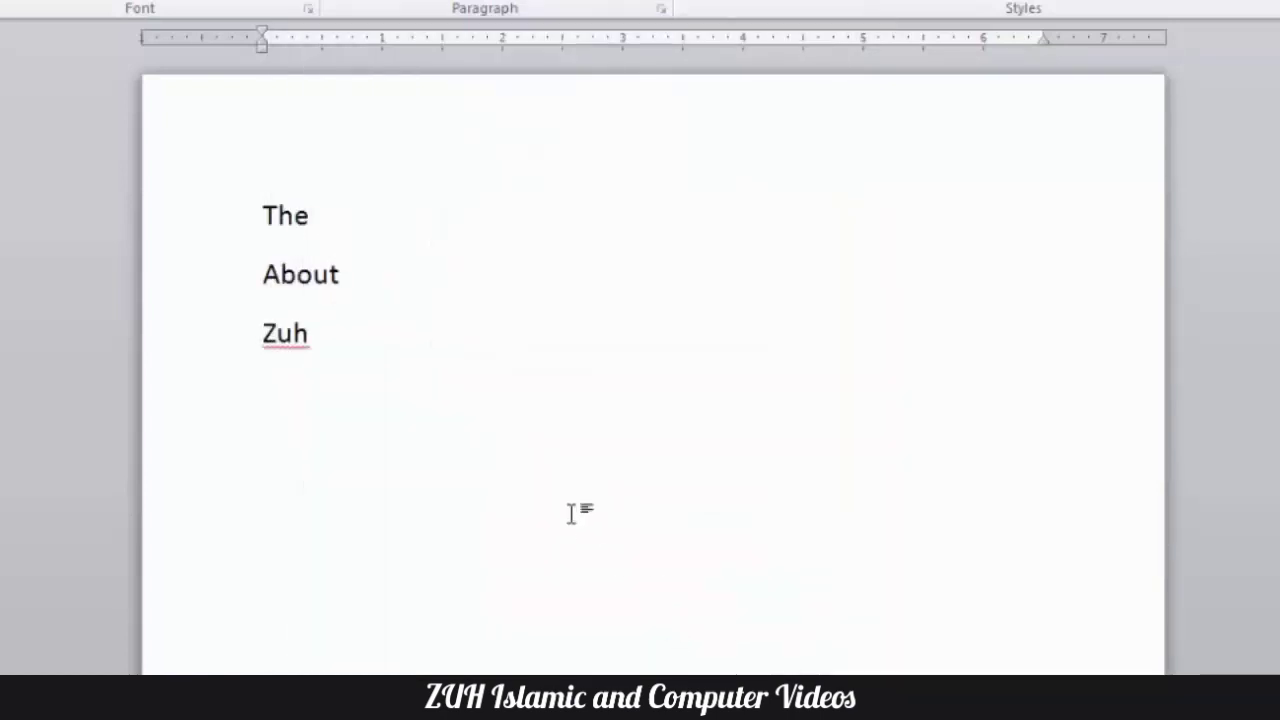
key("BackSpace")
key("BackSpace")
key("BackSpace")
key("BackSpace")
type("ZUH")
key("Return")
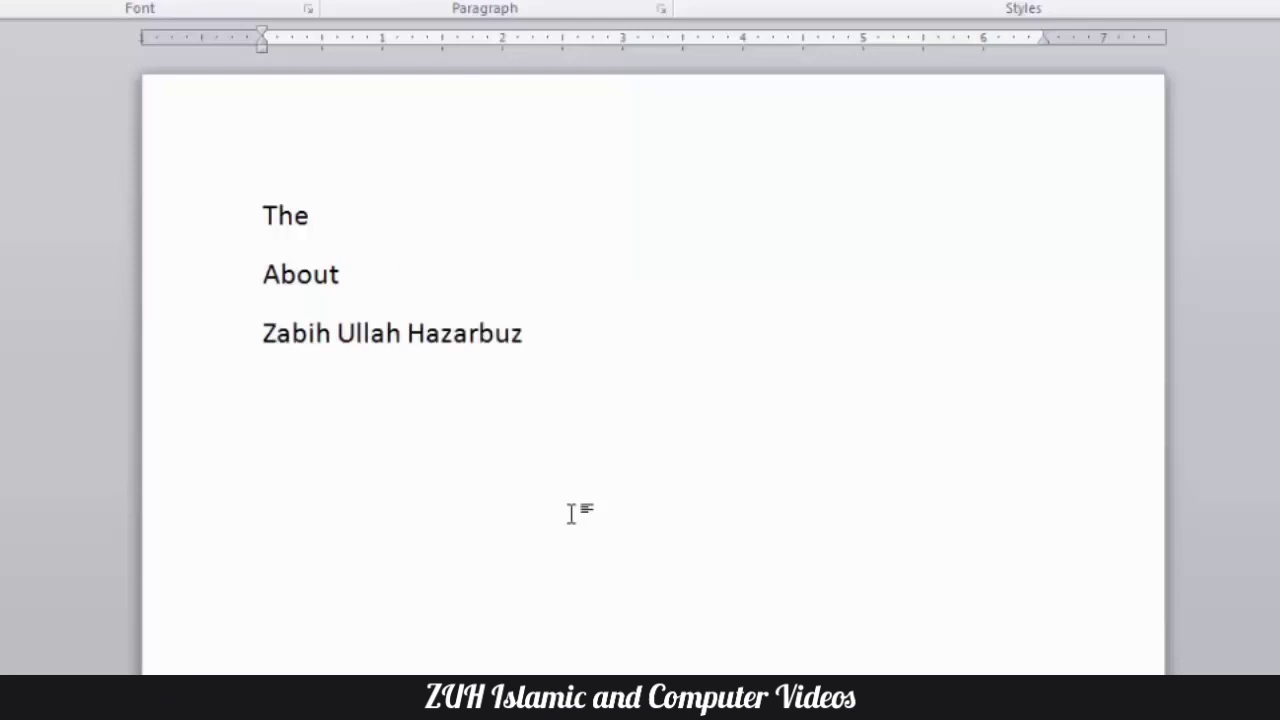
- Clear the document, enter the title "Computer Notes" and generate sample paragraphs below it with =rand(20)
key("ctrl+a")
key("Delete")
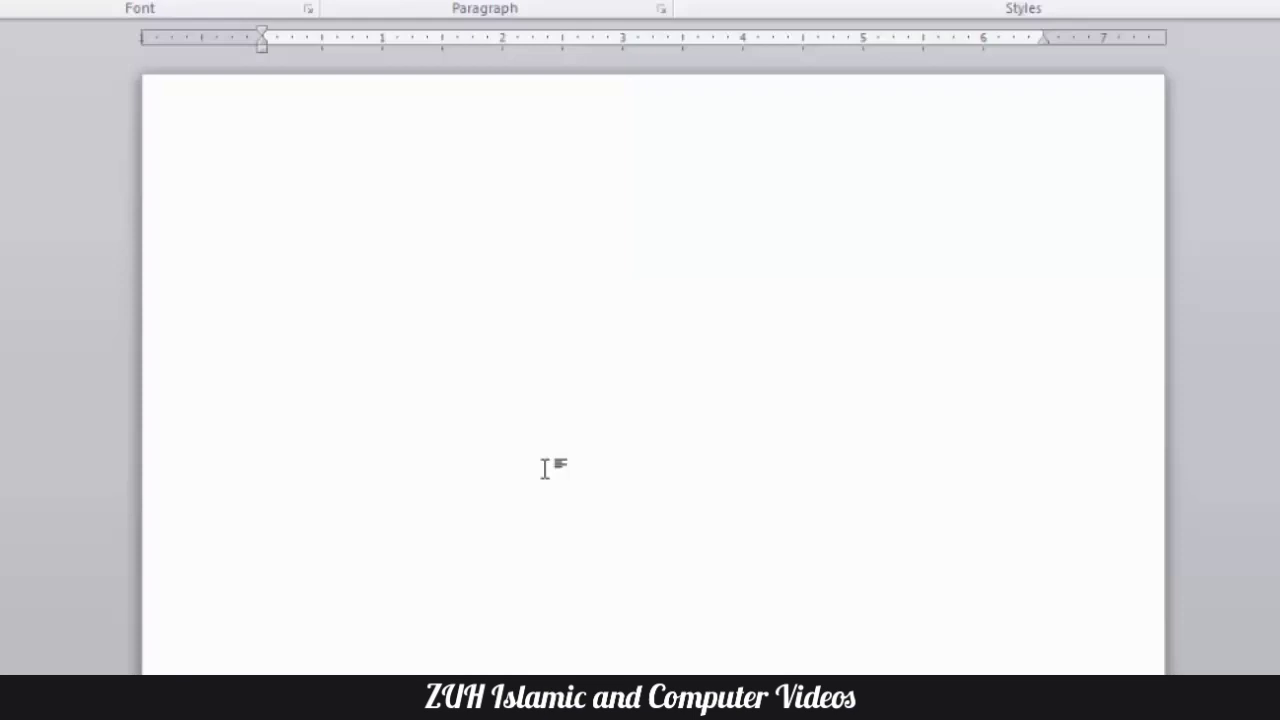
type("Computer Notes")
key("Return")
type("=rand(20)")
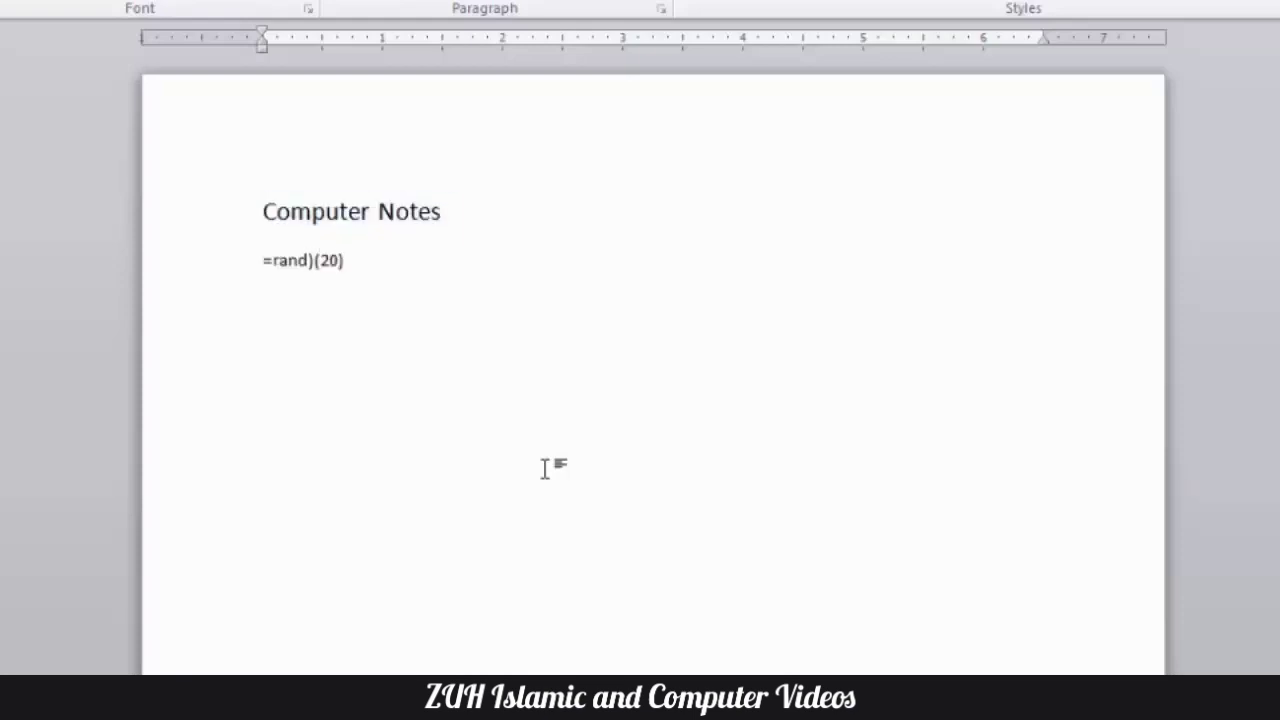
key("Return")
- Select the whole document and start a new AutoCorrect entry for it with "Topic" as the text to replace
key("ctrl+a")
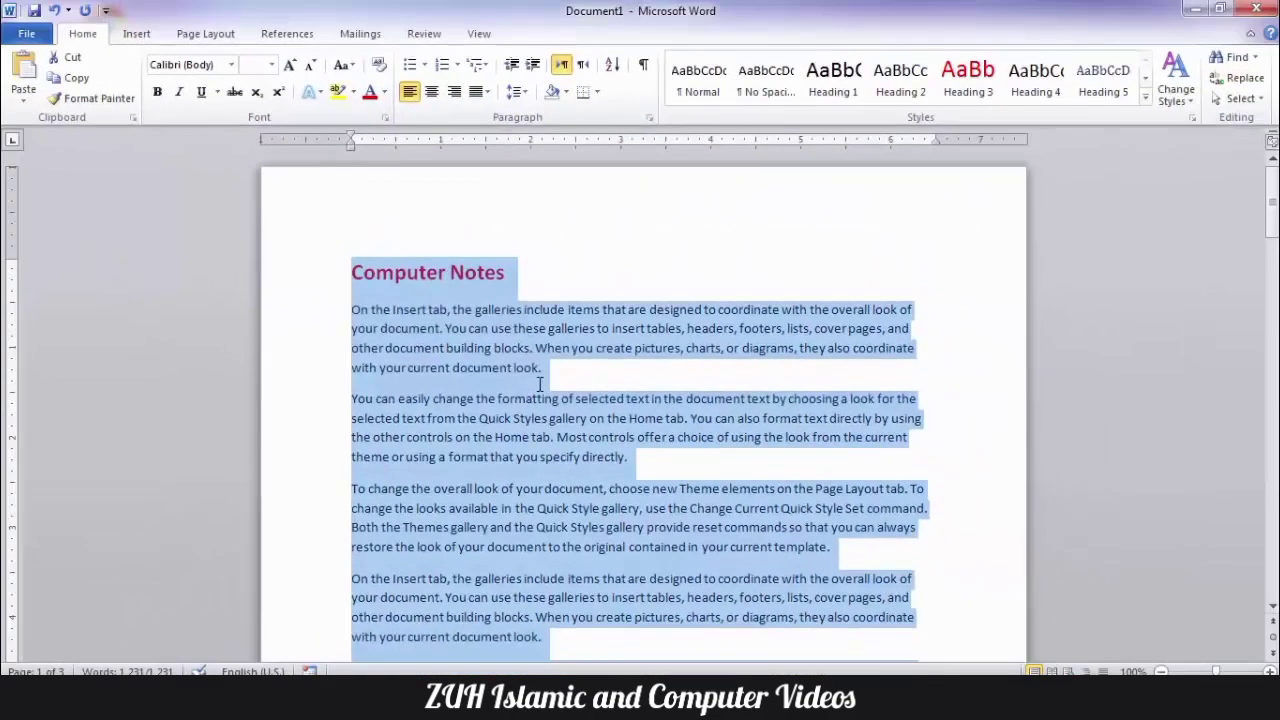
key("alt+t")
key("a")
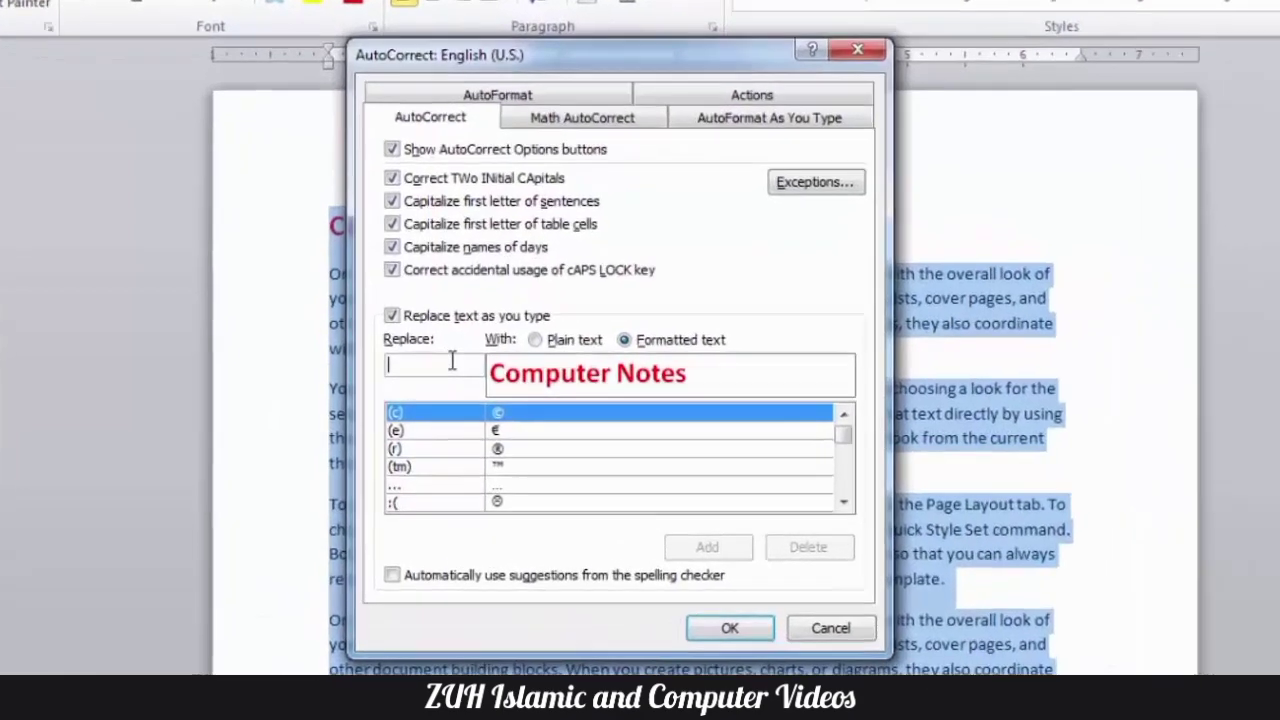
type("Topic")
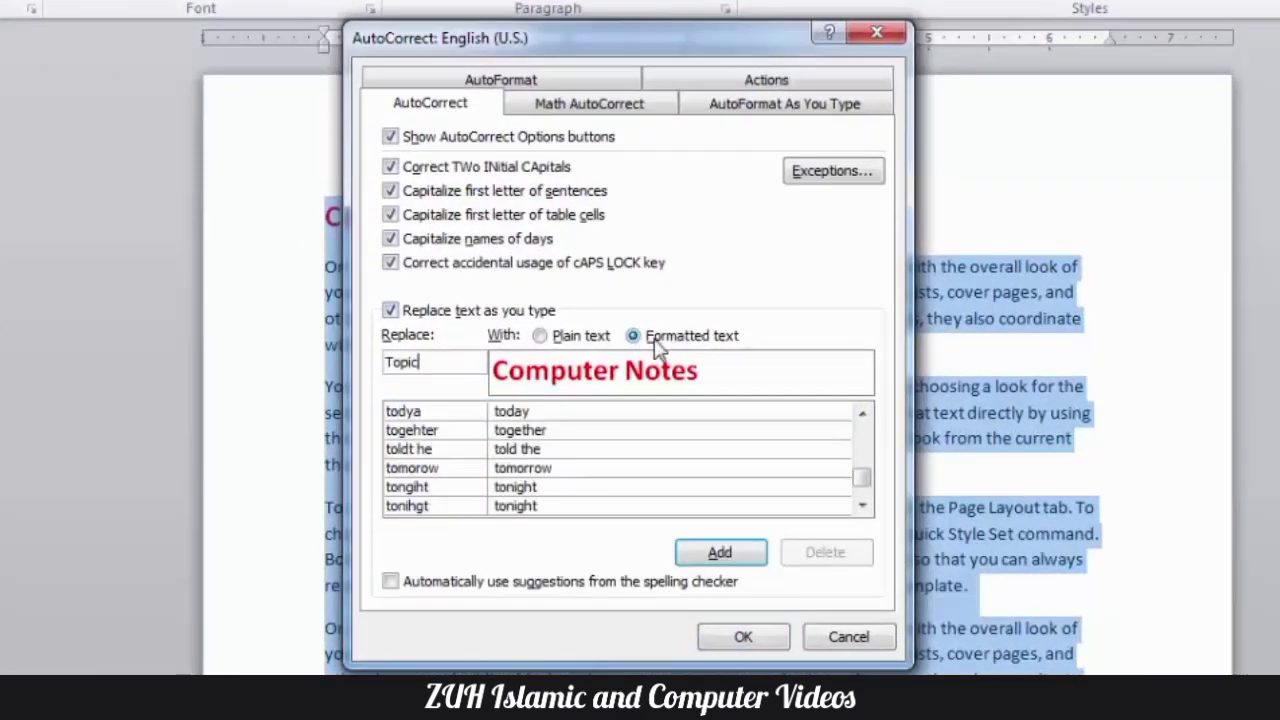
- Compare plain and formatted text for the "Topic" entry, try adding it as plain text and decline the shortened version
left_click(592, 337)
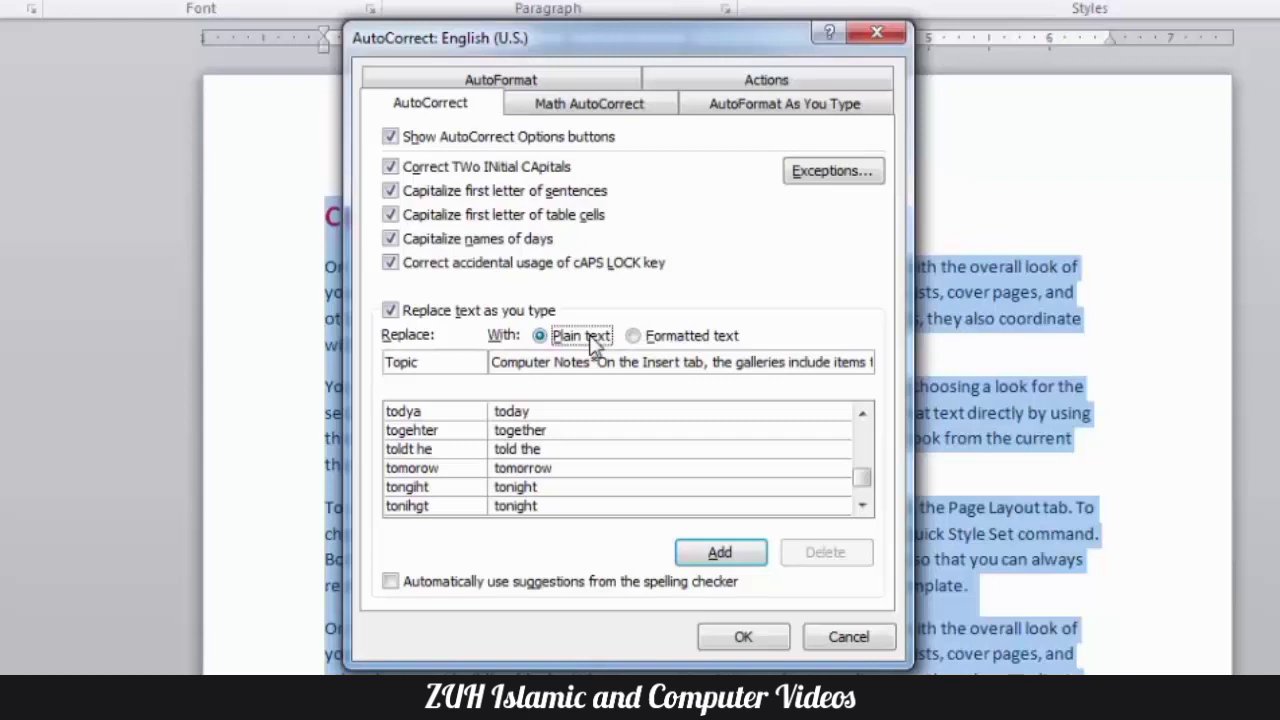
left_click(655, 338)
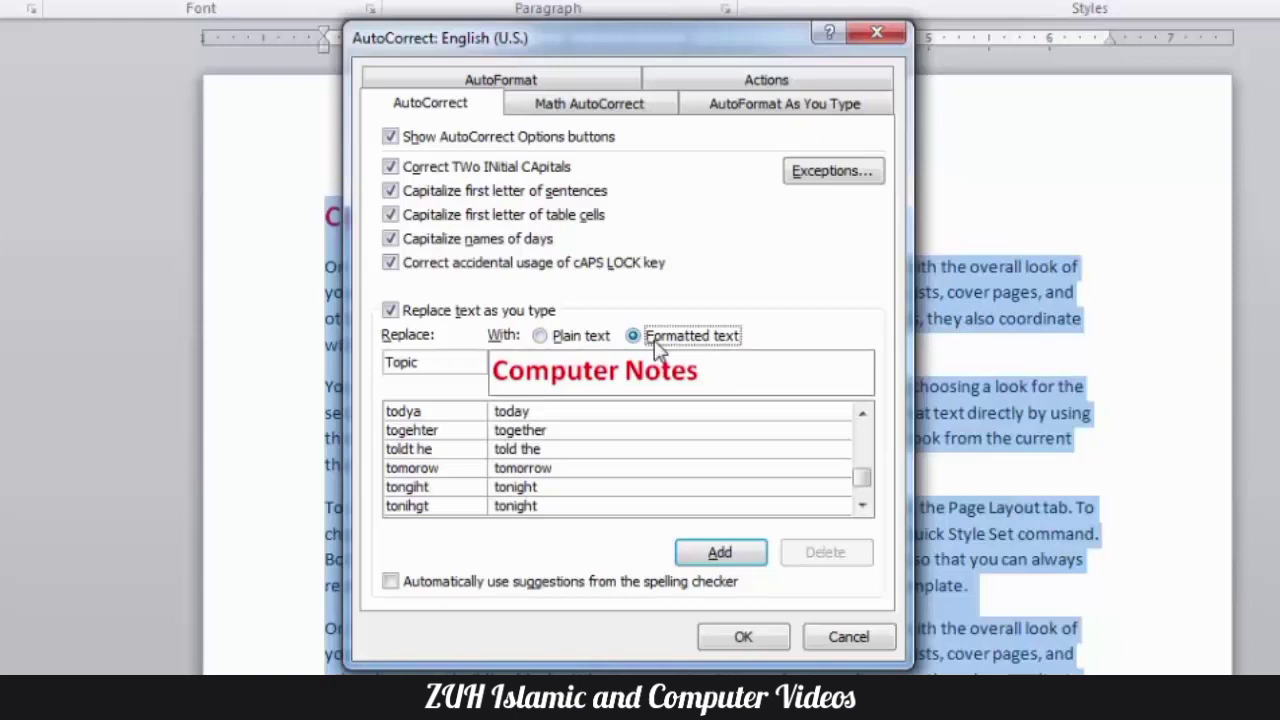
left_click(584, 337)
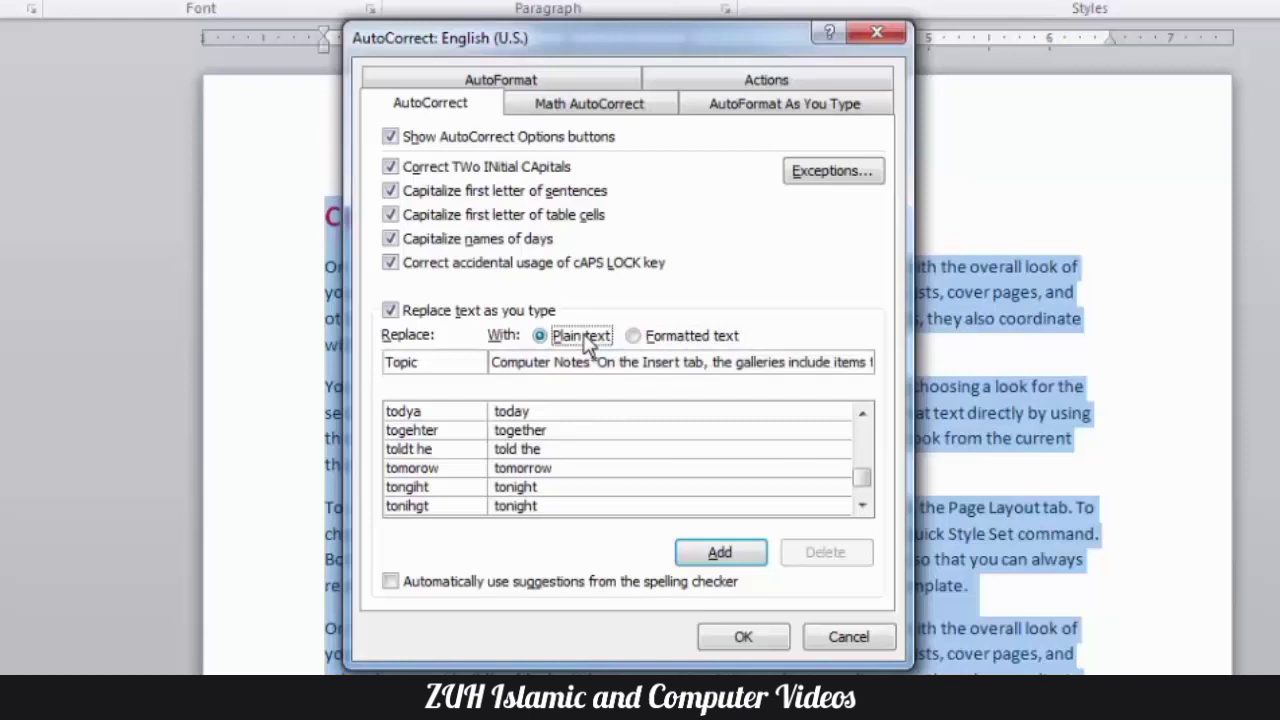
left_click(738, 560)
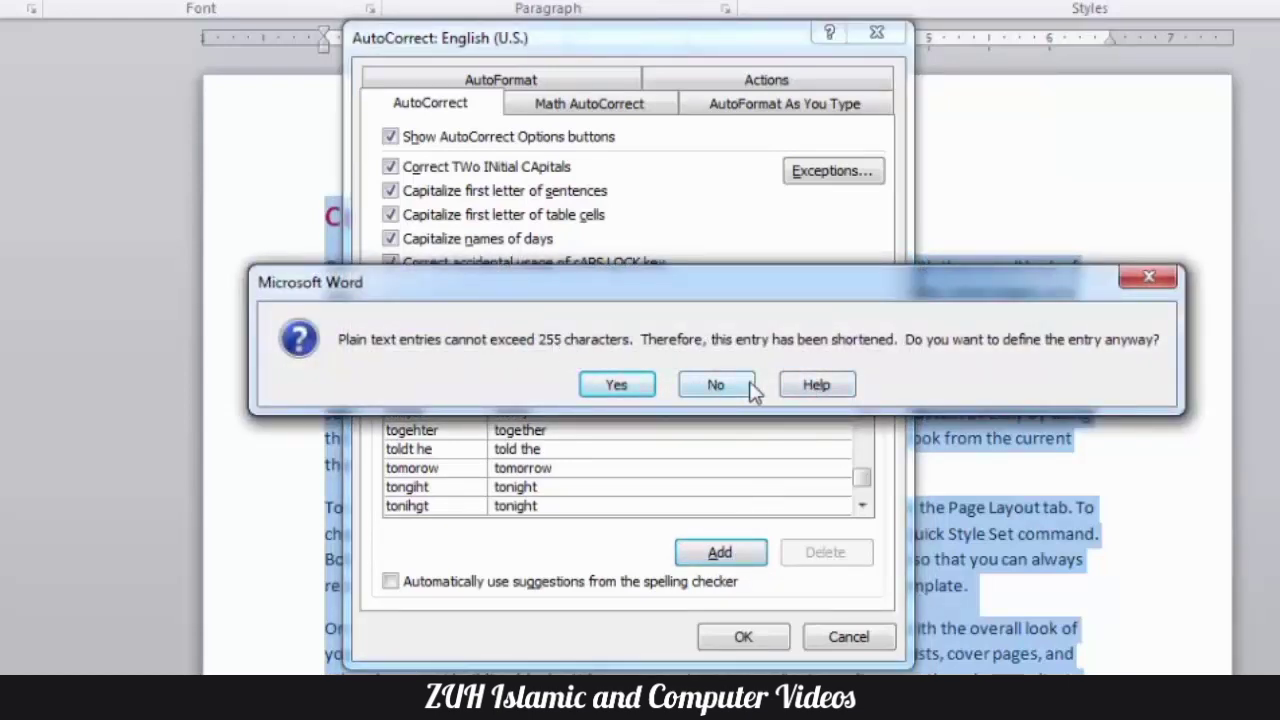
left_click(752, 390)
- Add the "Topic" entry as formatted text and confirm the AutoCorrect settings
left_click(664, 338)
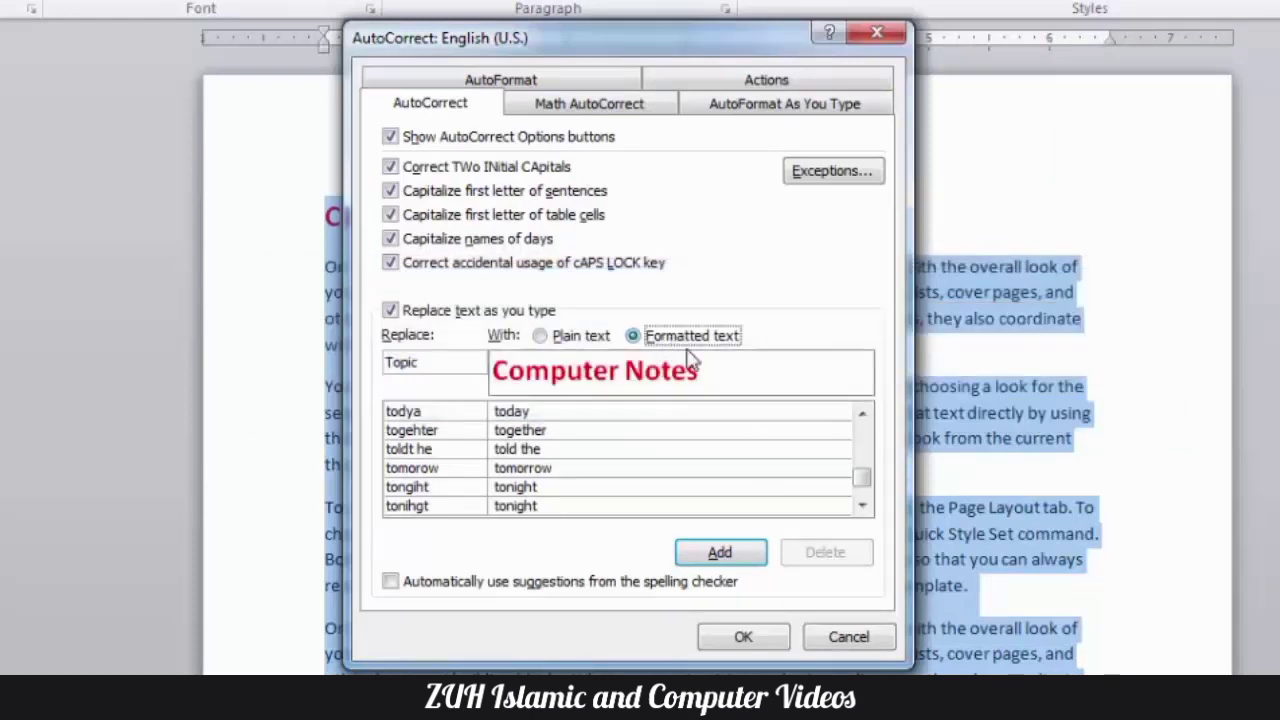
left_click(752, 552)
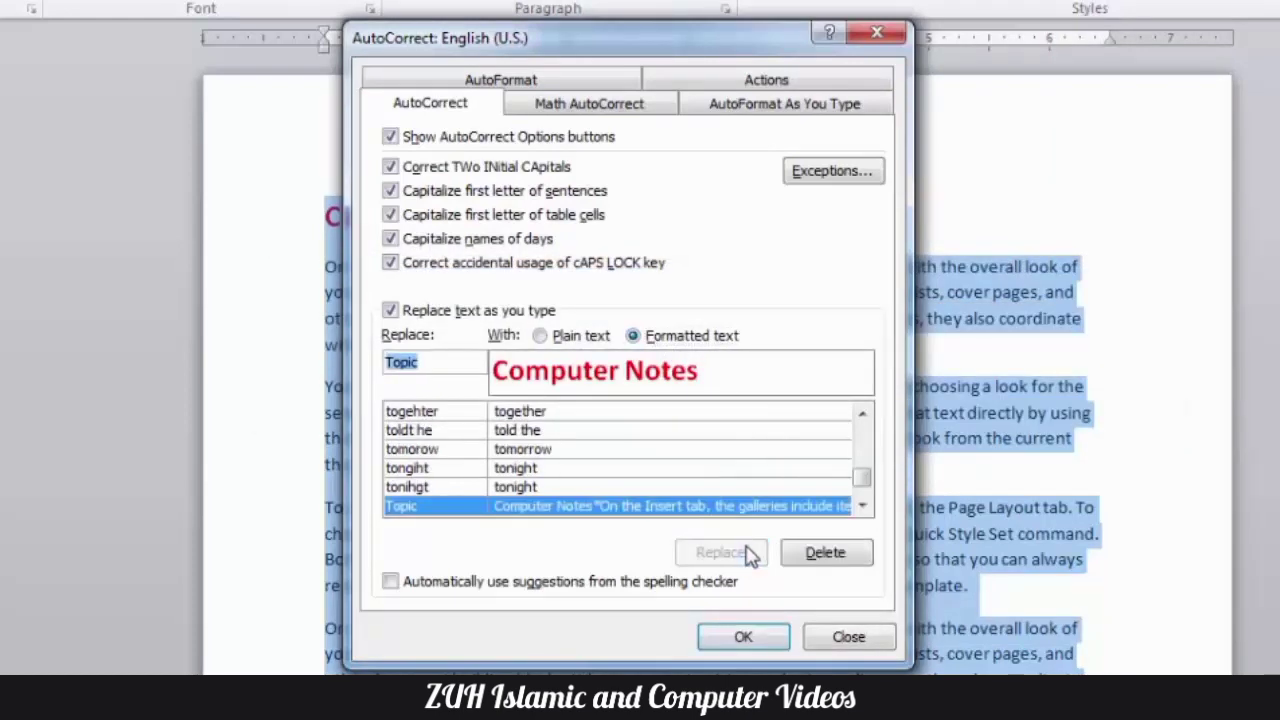
left_click(745, 638)
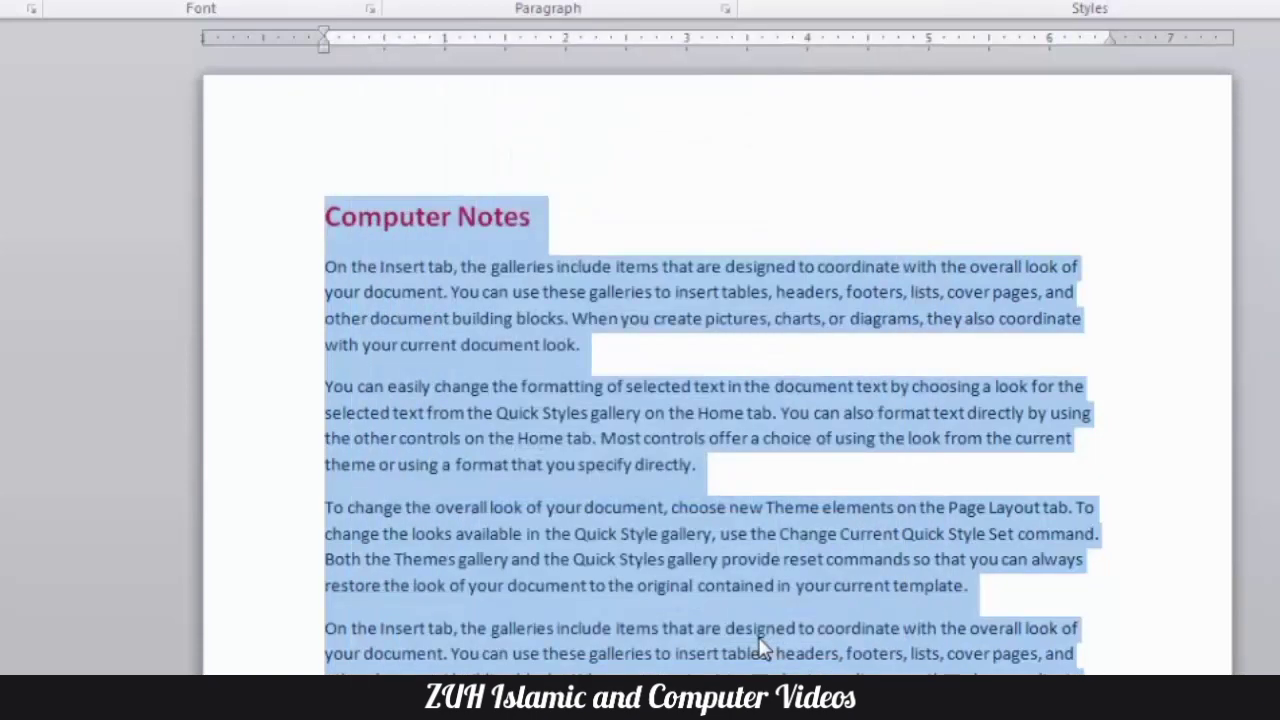
- Clear the document and enter the word "Topic" to insert the stored formatted notes
key("ctrl+z")
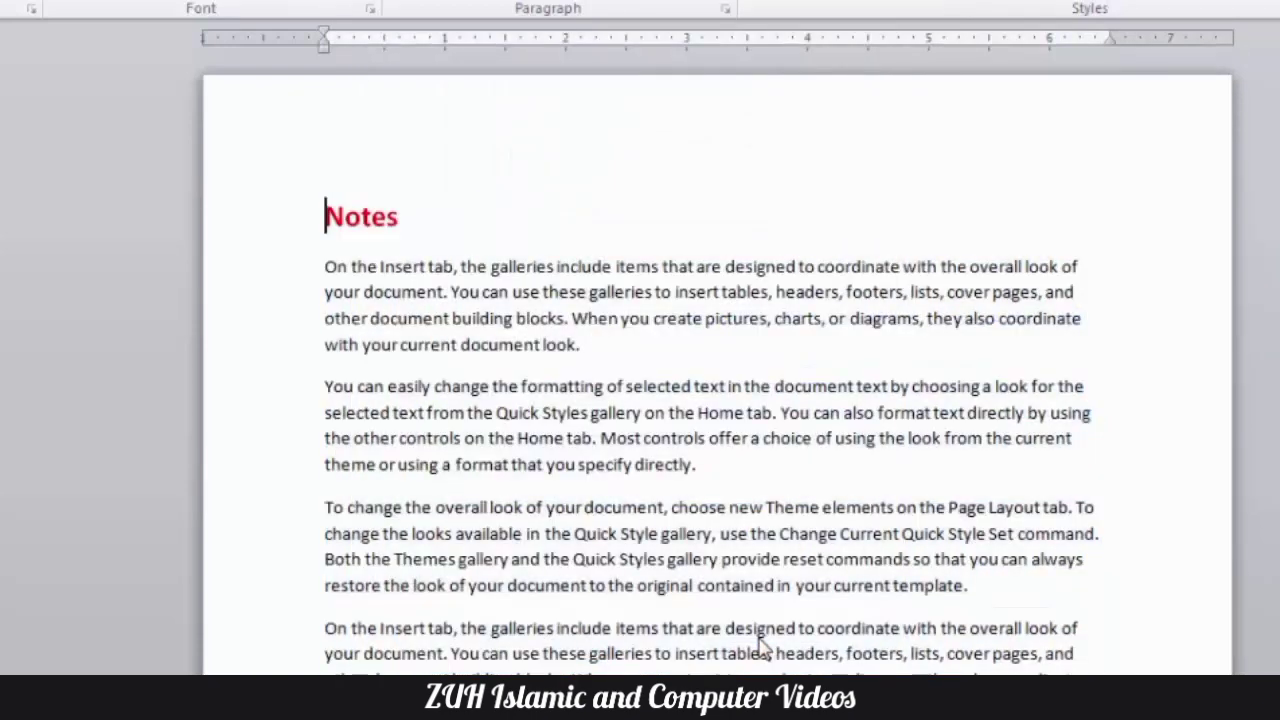
key("ctrl+a")
key("Delete")
type("topic")
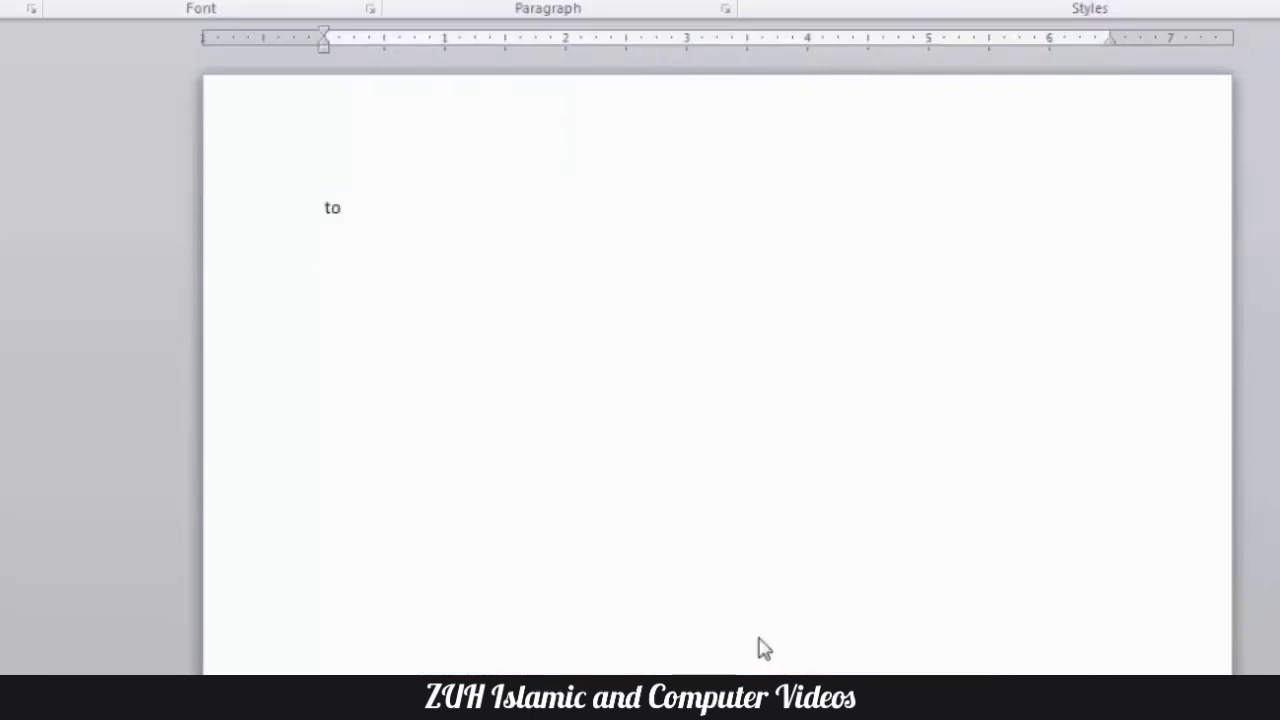
key("BackSpace")
key("BackSpace")
key("BackSpace")
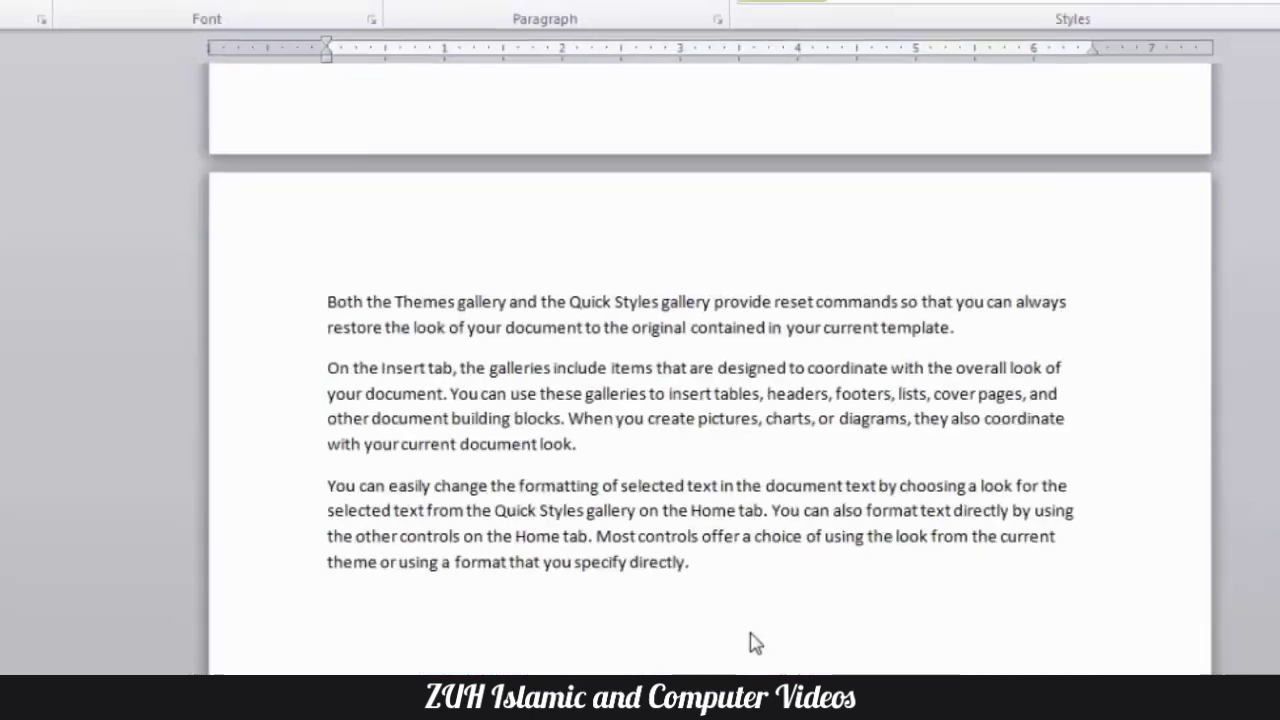
scroll(752, 635, "up", 20)
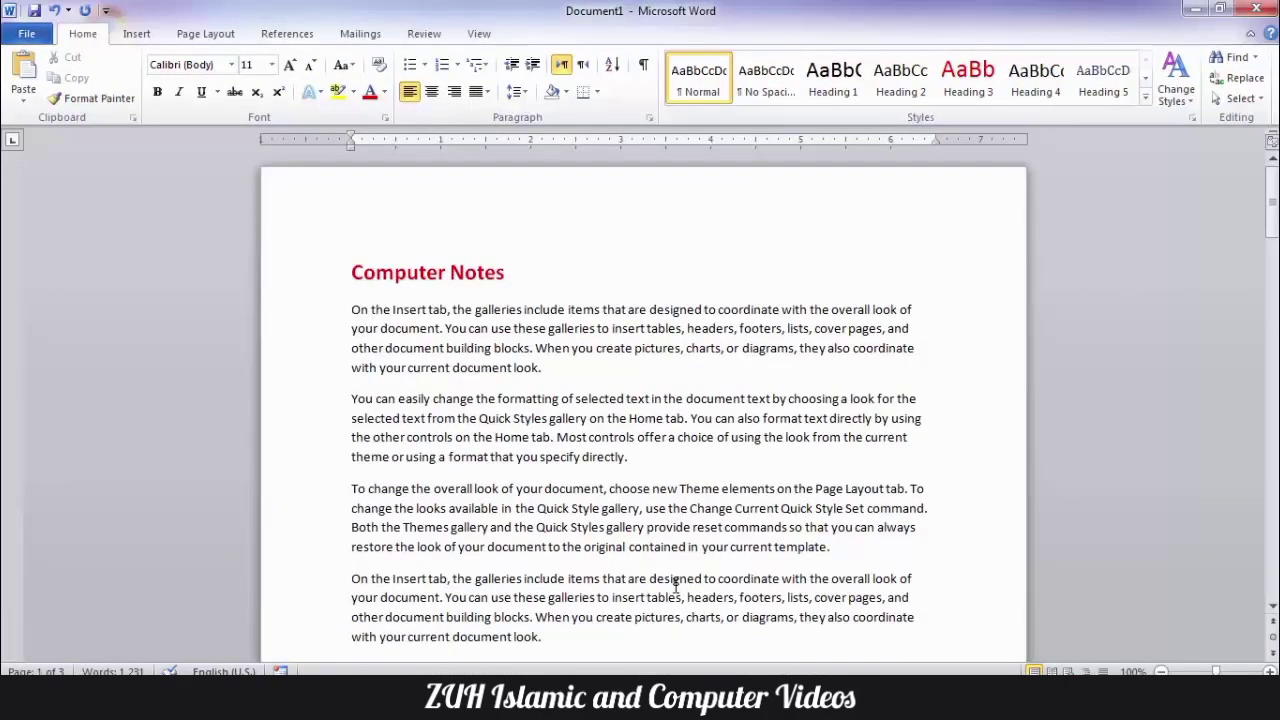
- Clear the document again and open the exceptions of the AutoCorrect options
key("ctrl+a")
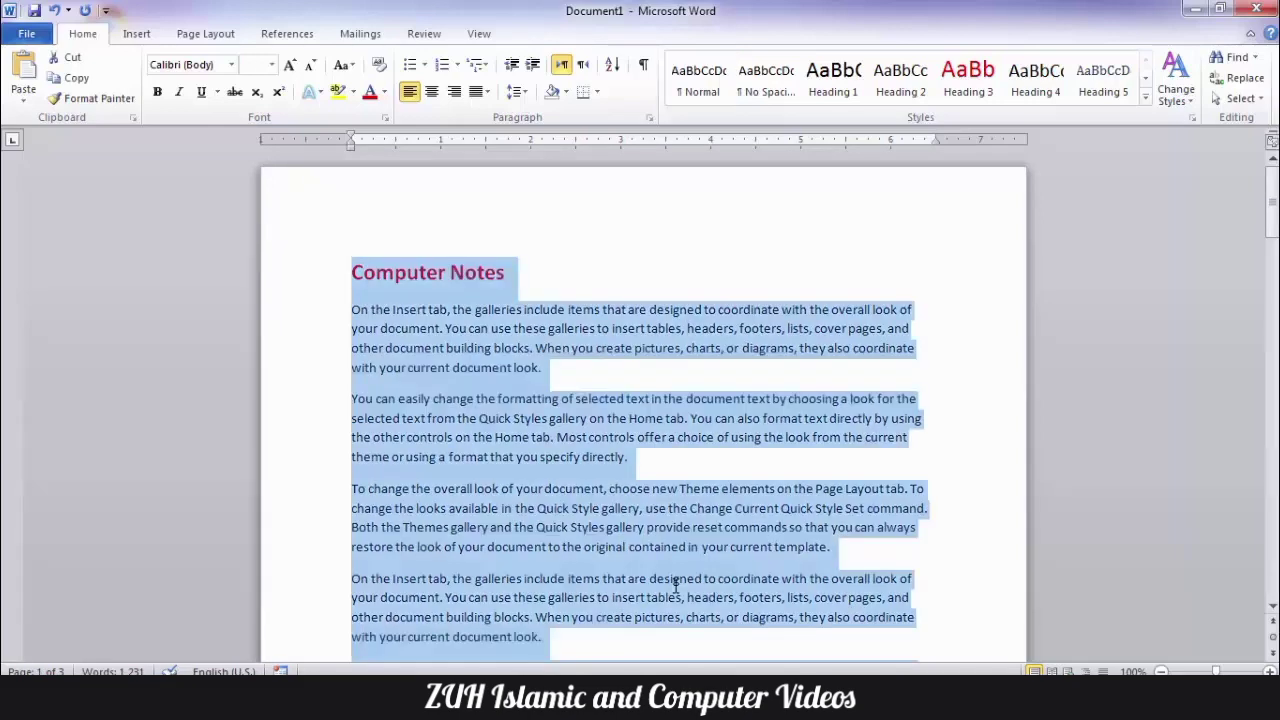
key("Delete")
key("alt+t")
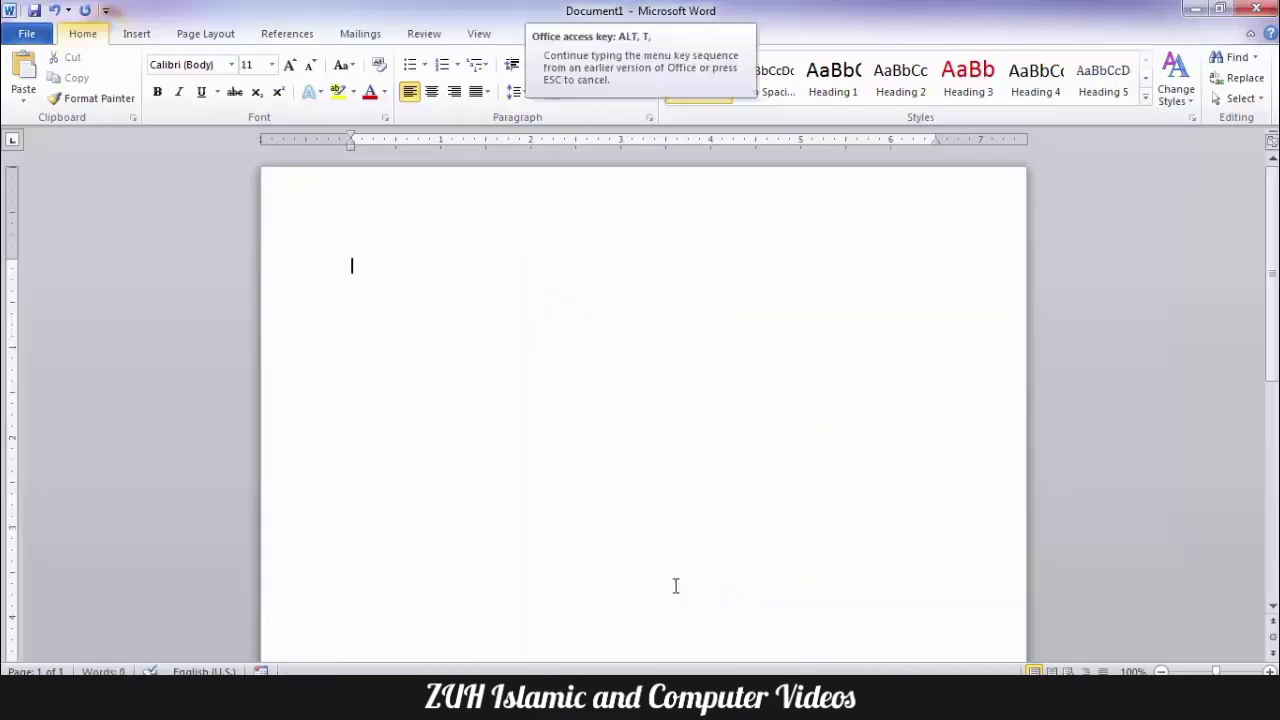
key("a")
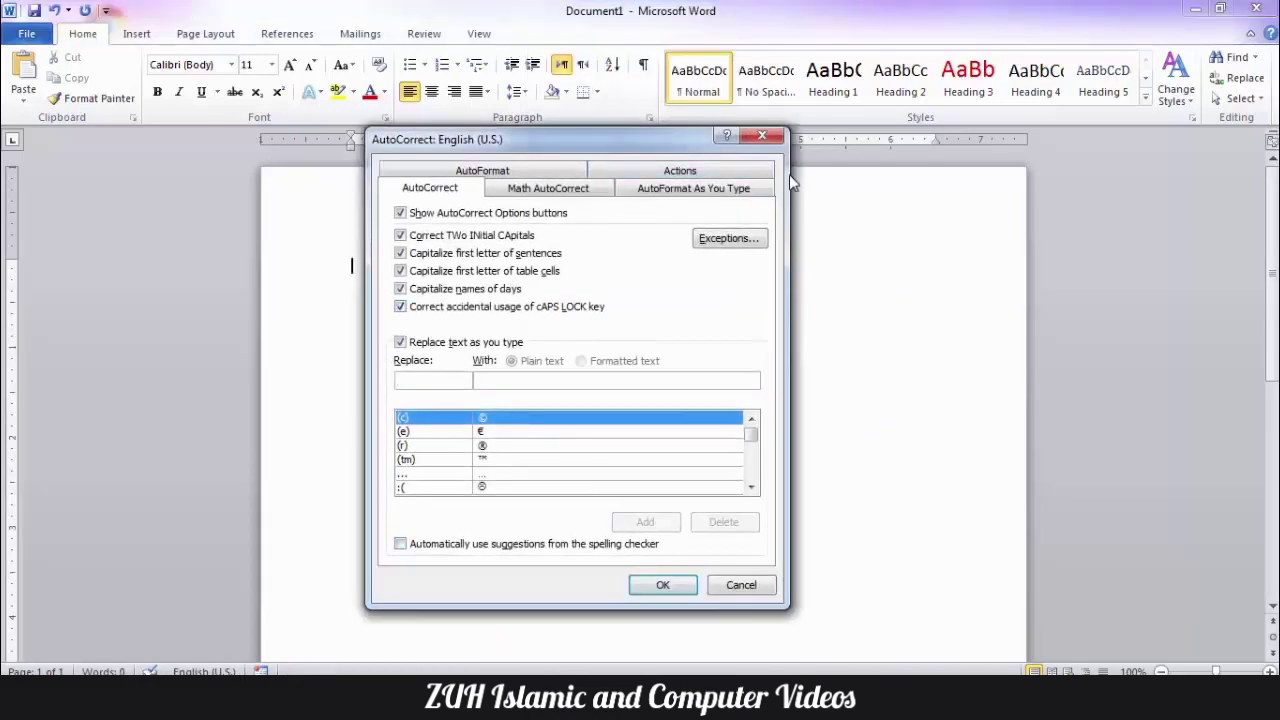
left_click(731, 244)
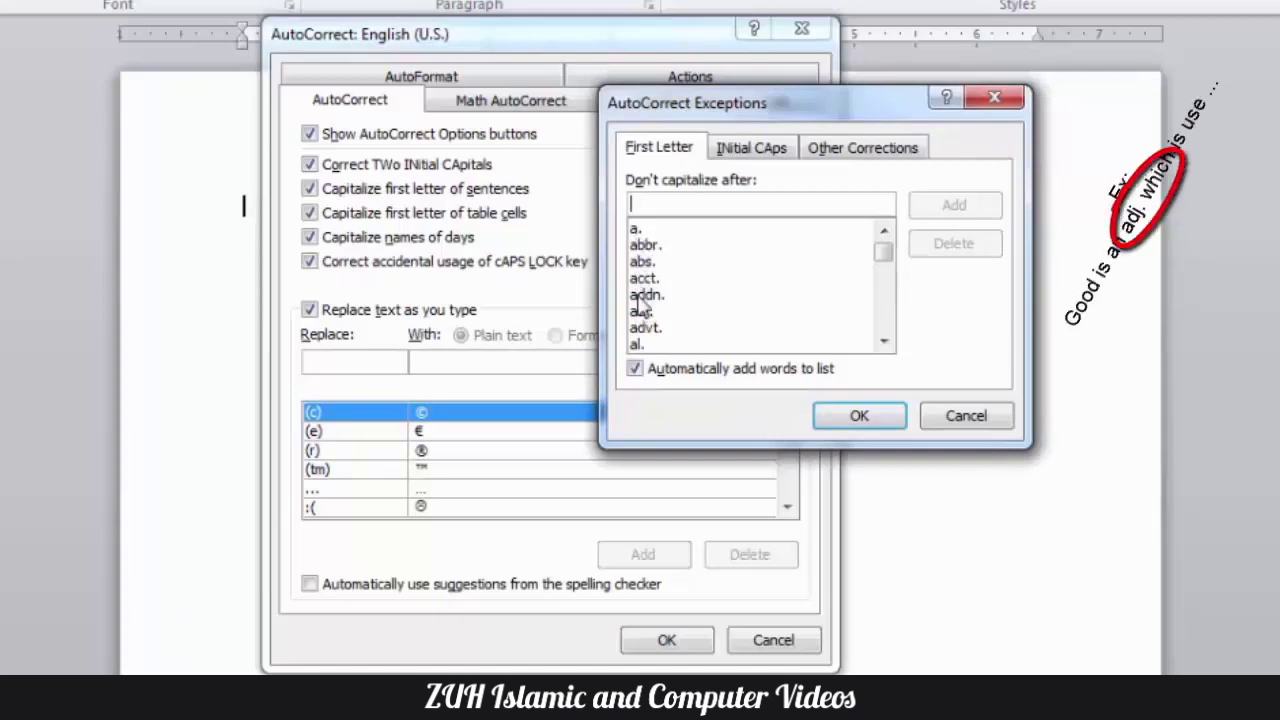
- Examine the first-letter exceptions such as abs., abbr., acct. and adj., the INitial CAps exception IDs, and the Other Corrections list
left_click(657, 263)
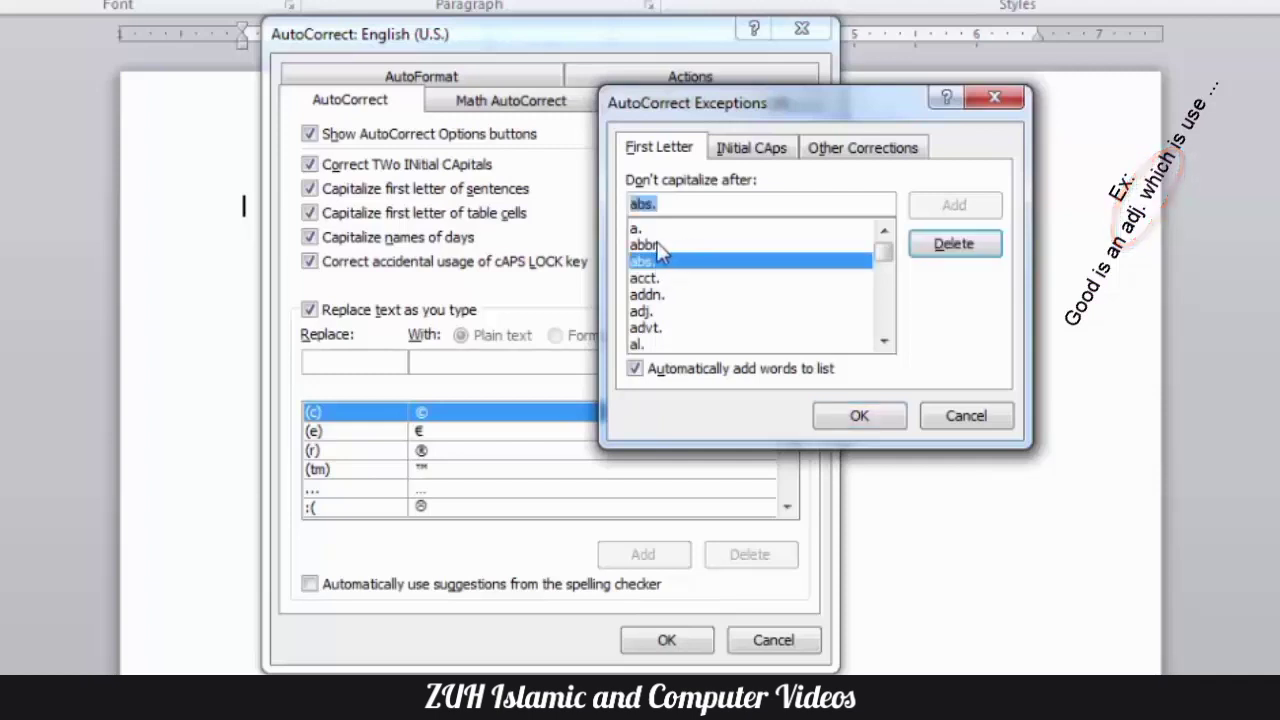
left_click(664, 248)
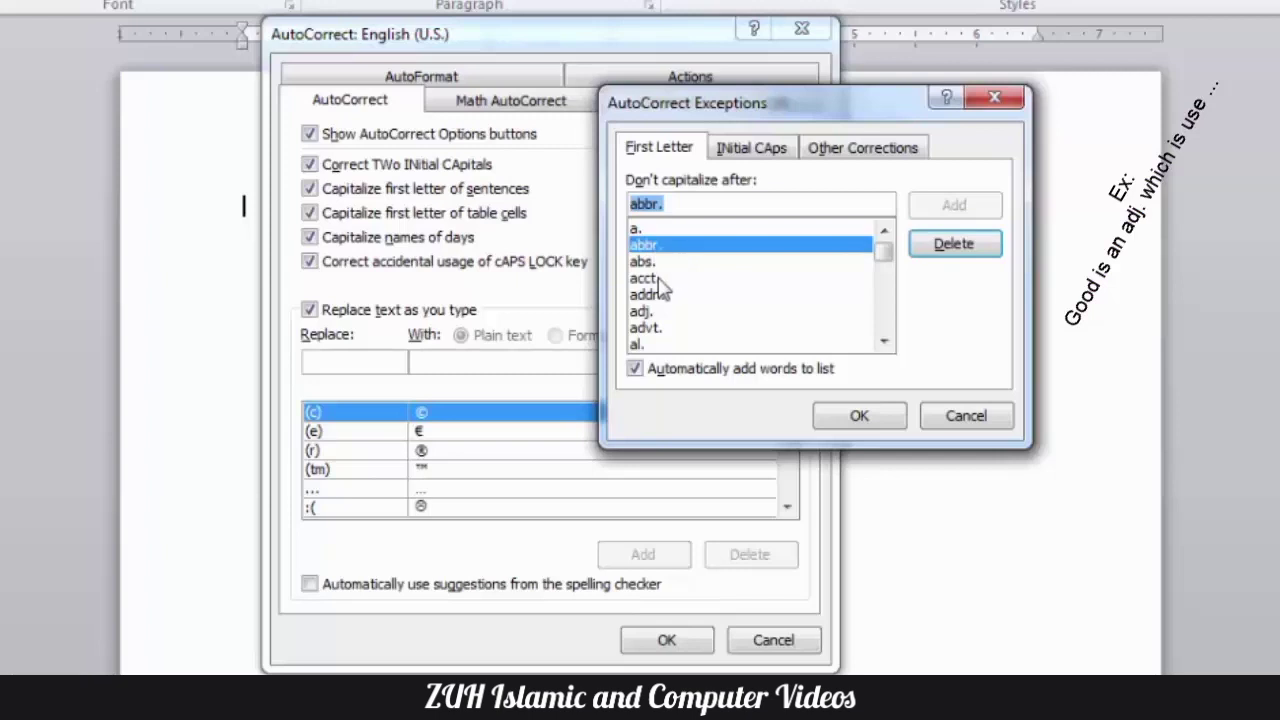
left_click(661, 283)
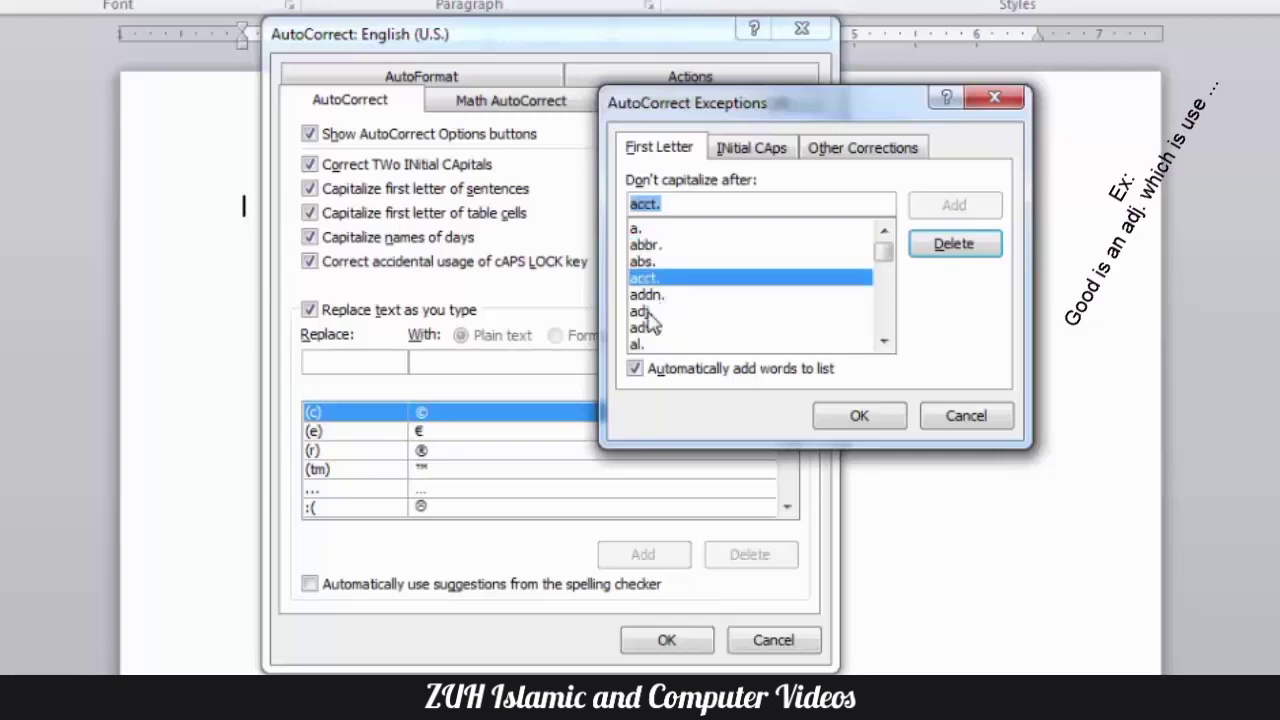
left_click(663, 311)
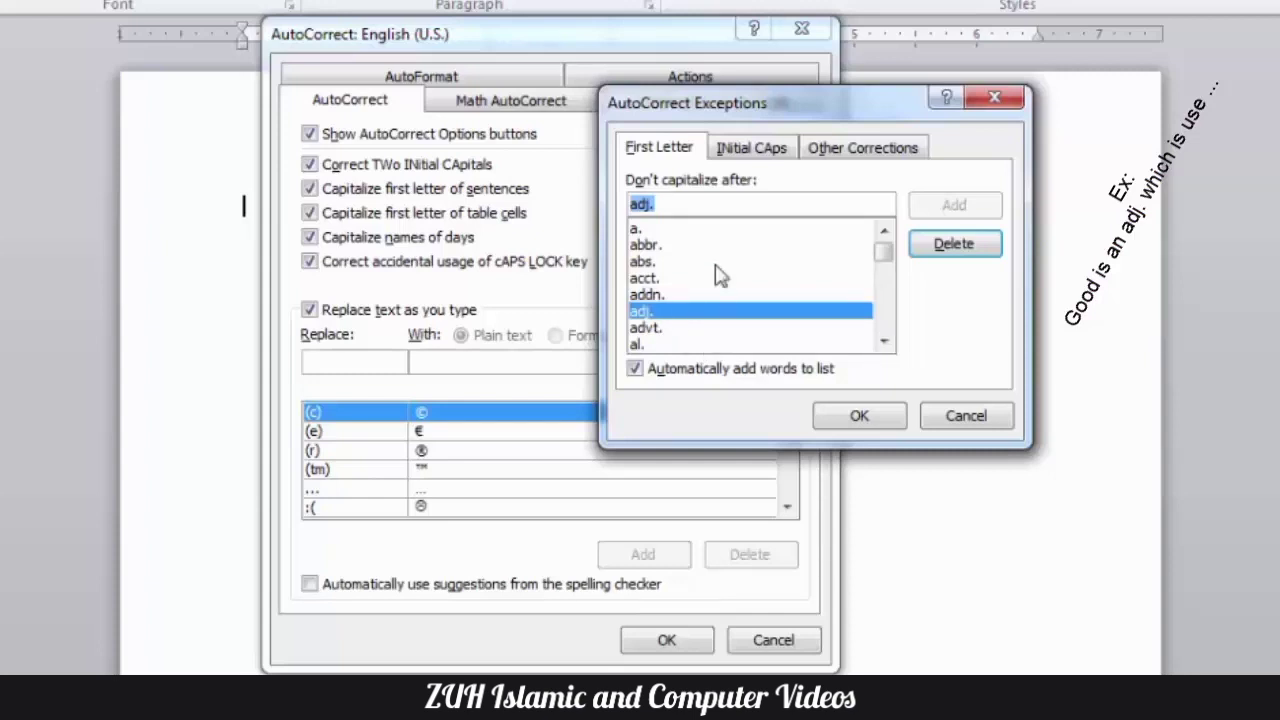
left_click(748, 150)
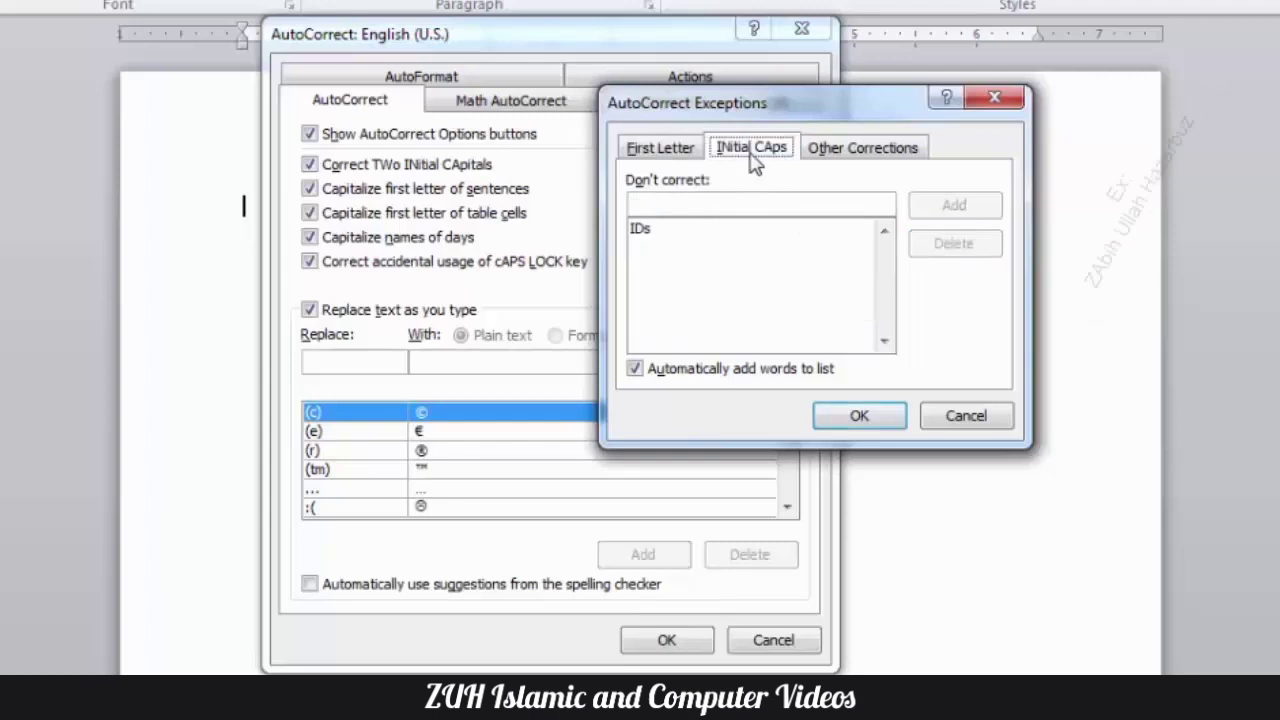
left_click(645, 232)
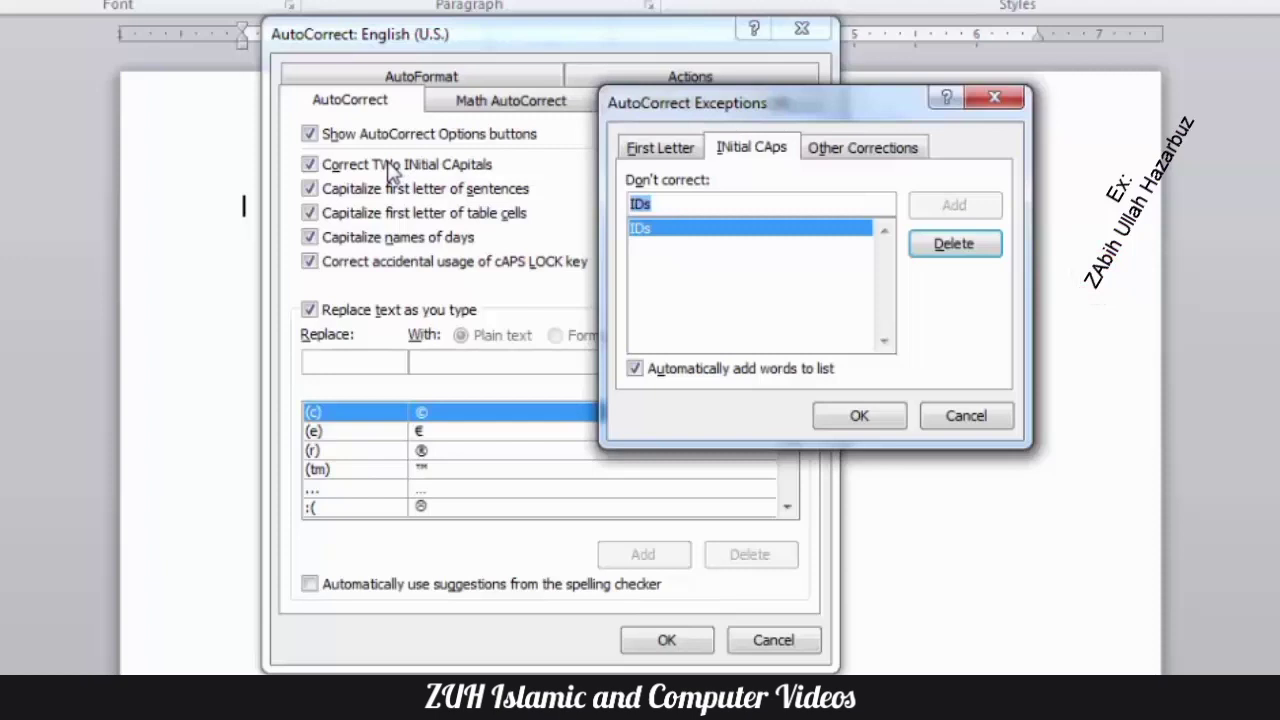
left_click(830, 152)
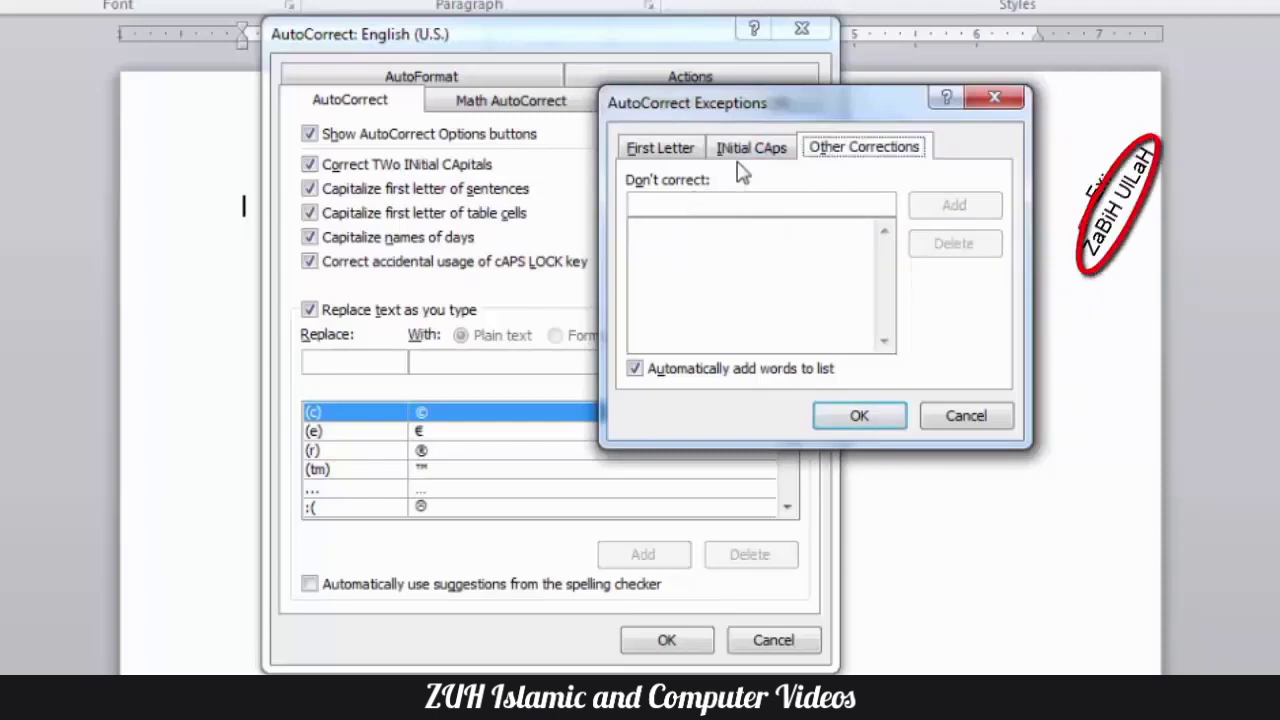
left_click(658, 147)
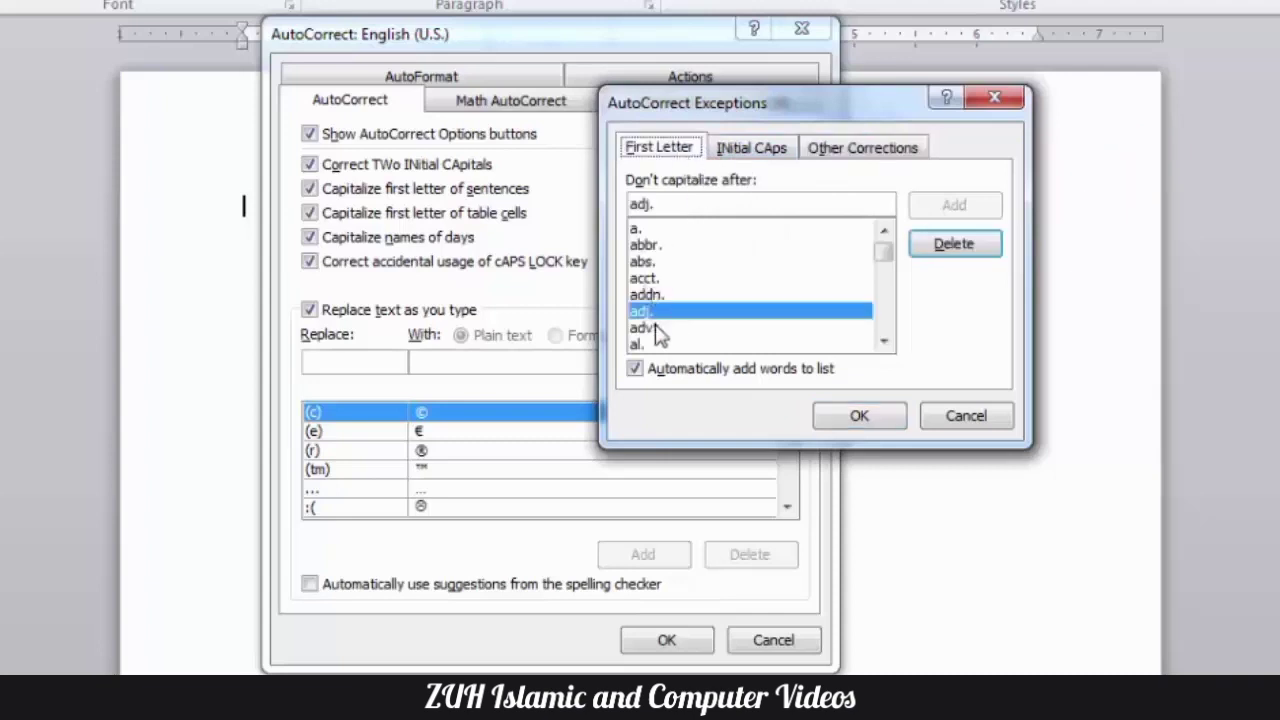
- Close the AutoCorrect dialogs and enter "Smile is an adj. this is klasjd" to test the first-letter exception
left_click(888, 415)
left_click(666, 639)
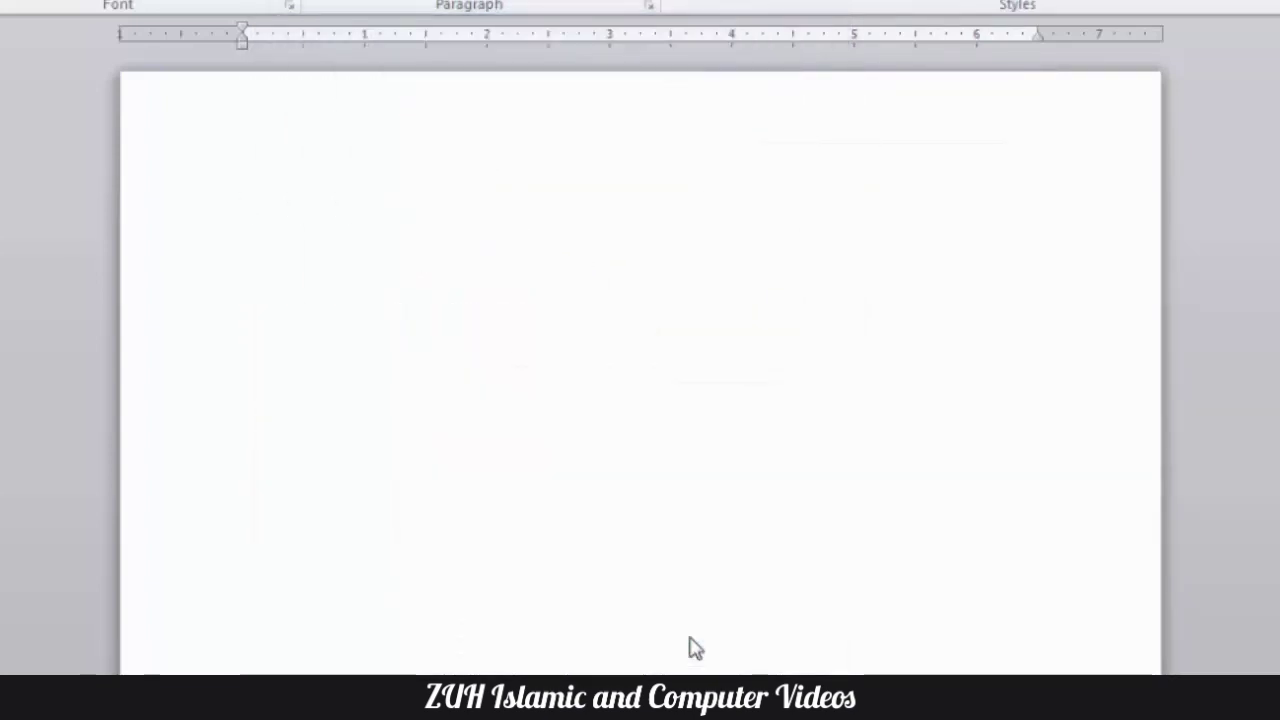
type("Smile is an adj. this is klasjd")
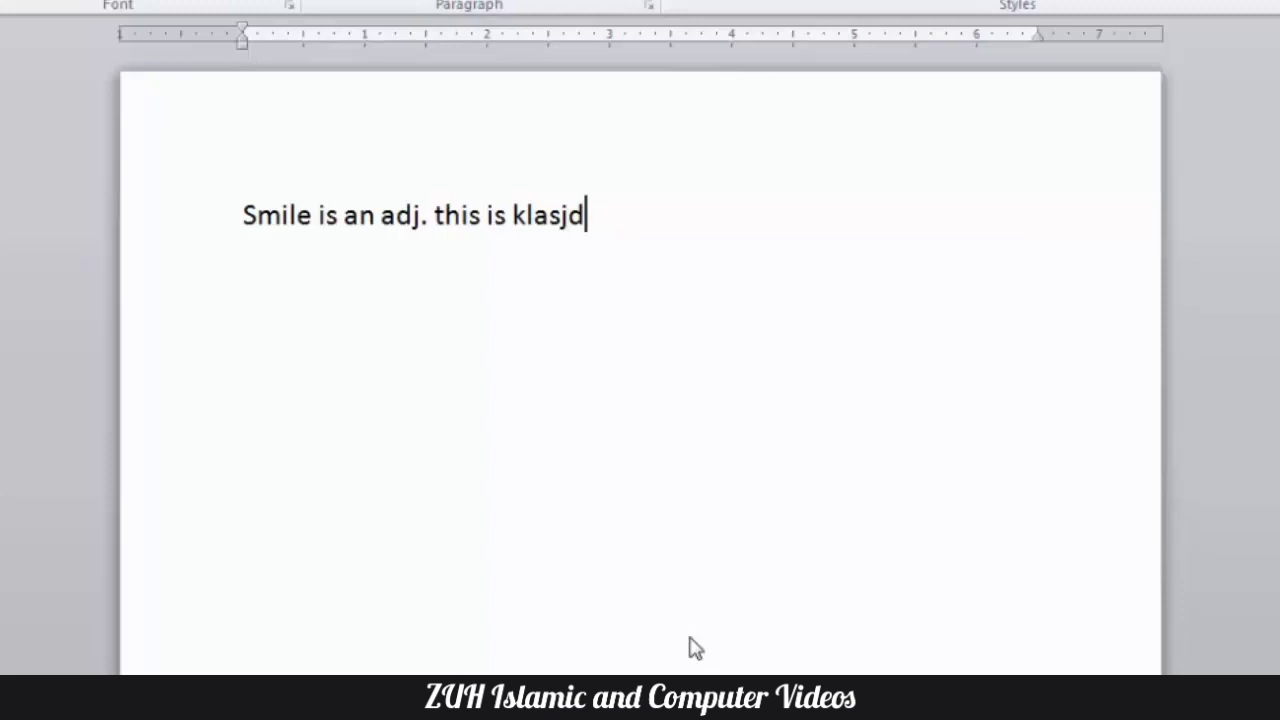
- Enter a second test paragraph reading "Smile is adgg. The is", leaving the capitals to automatic sentence capitalization
key("Return")
type("smil")
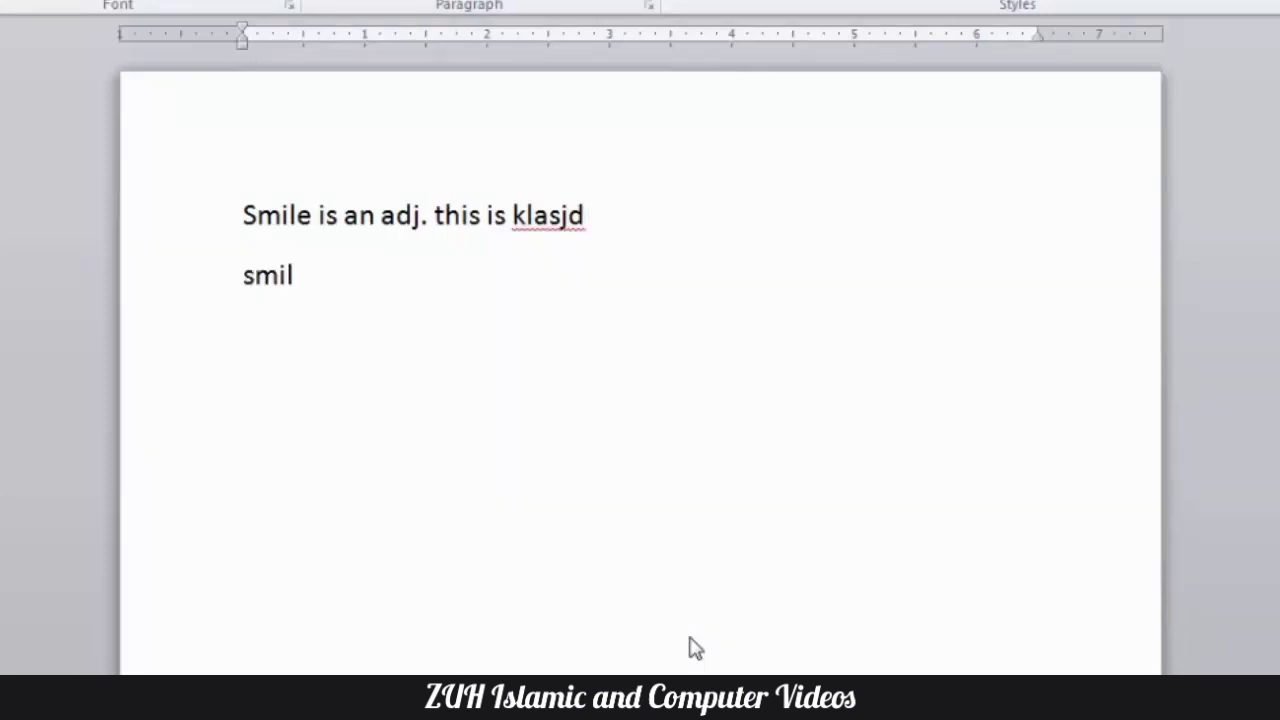
type("e is ad")
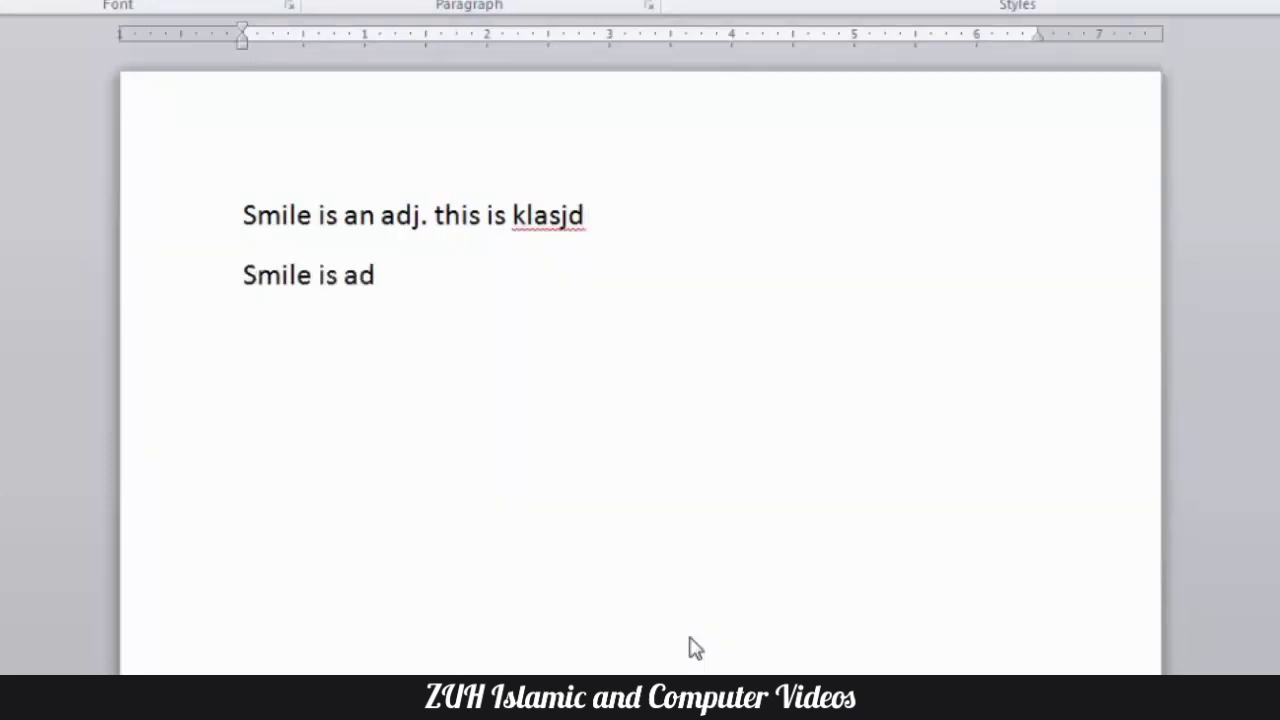
type("gg")
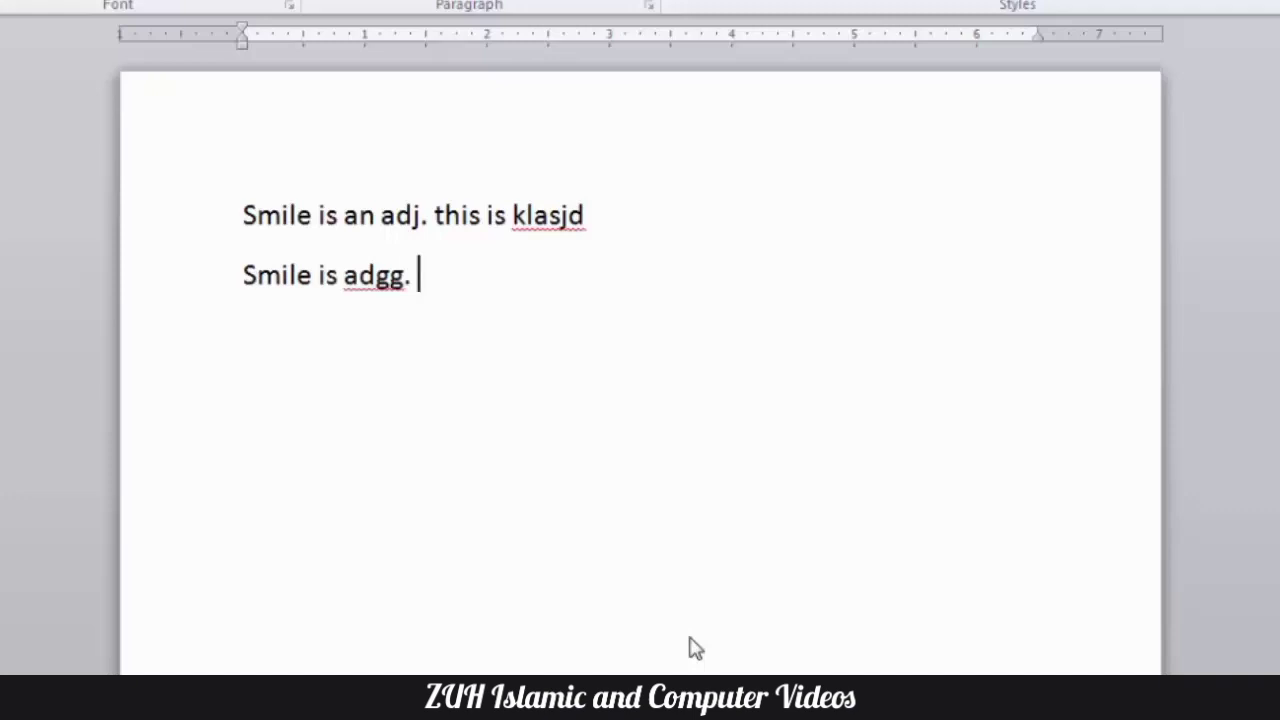
type(". The is")
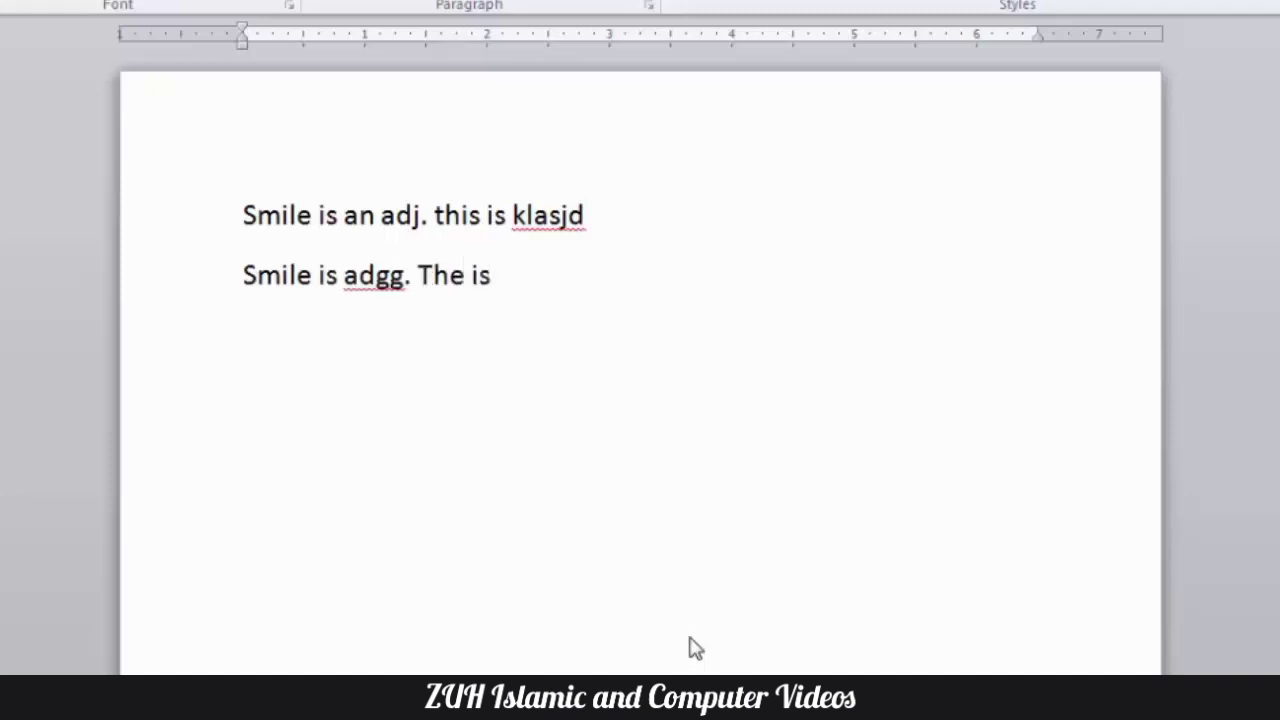
- Clear the document and review the "IDs" entry in the INitial CAps list of the AutoCorrect exceptions
key("ctrl+a")
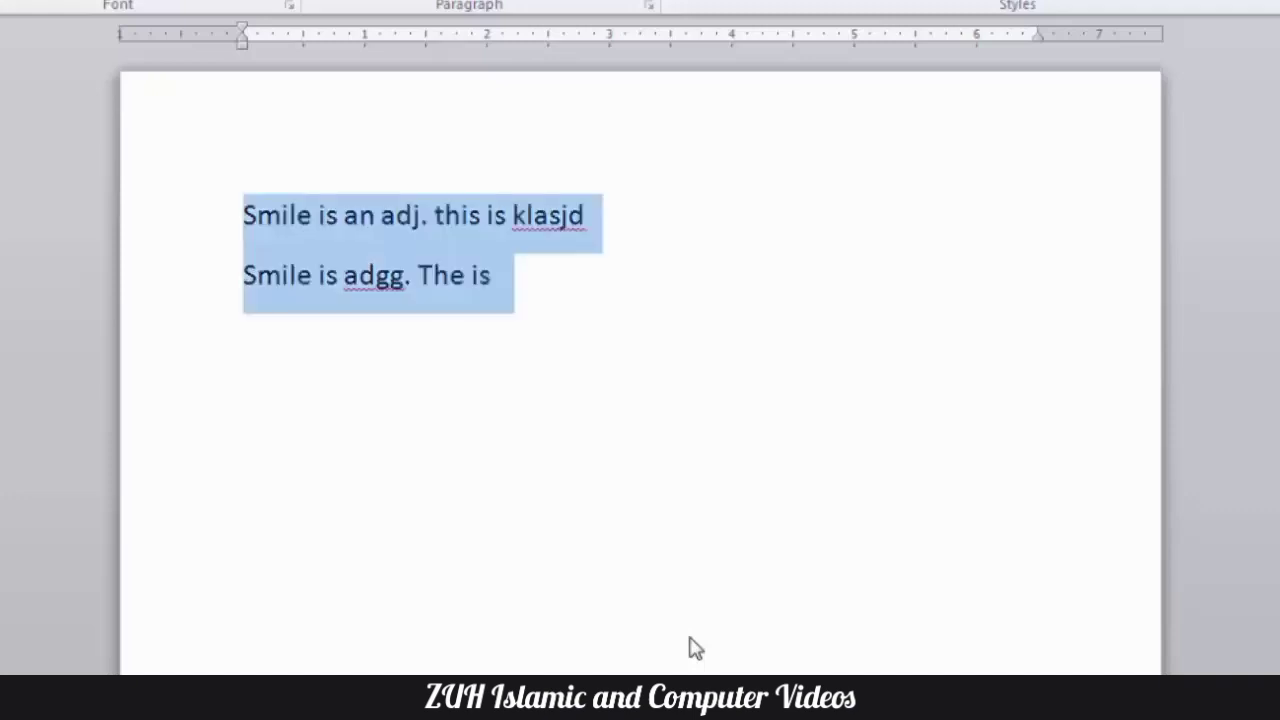
key("Delete")
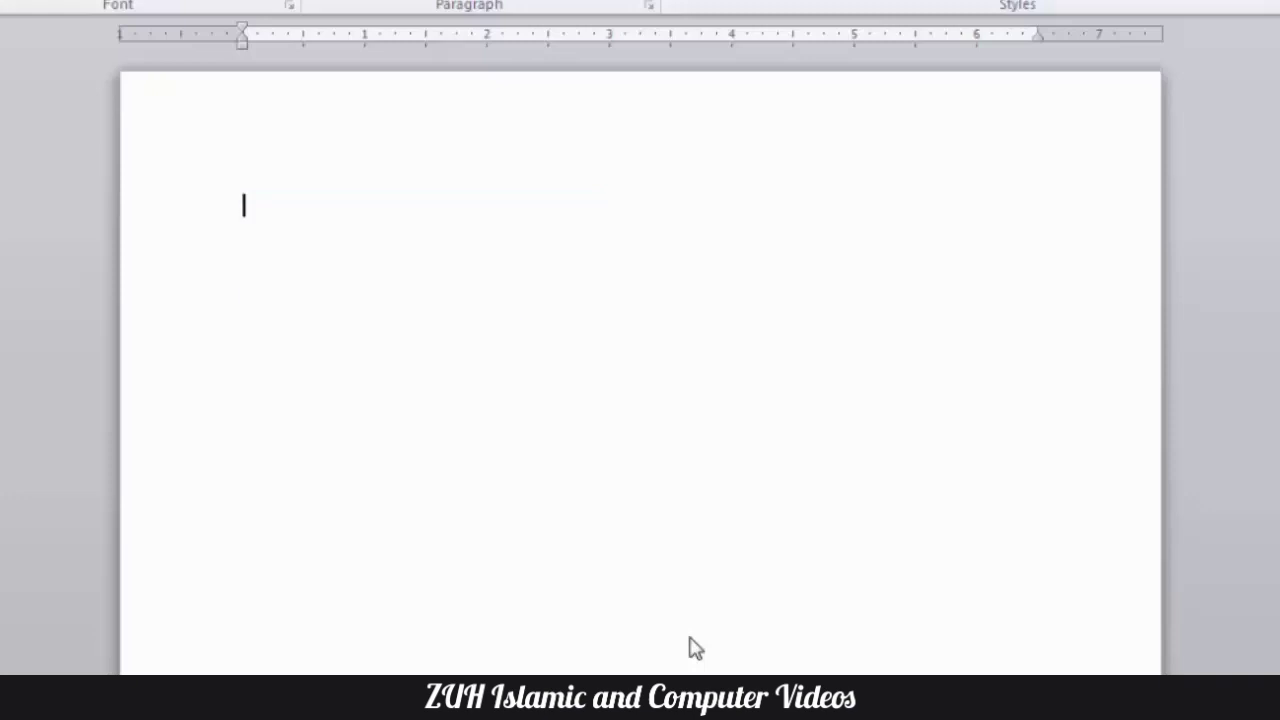
key("alt+t")
key("a")
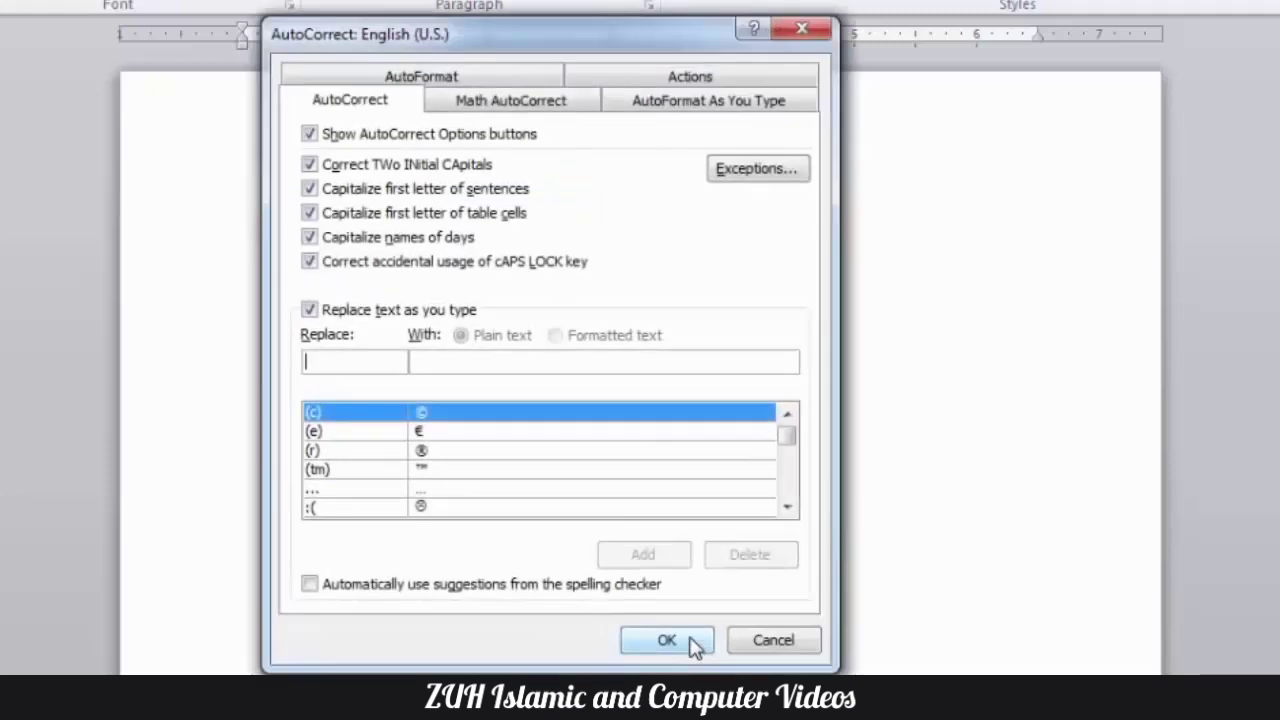
left_click(729, 192)
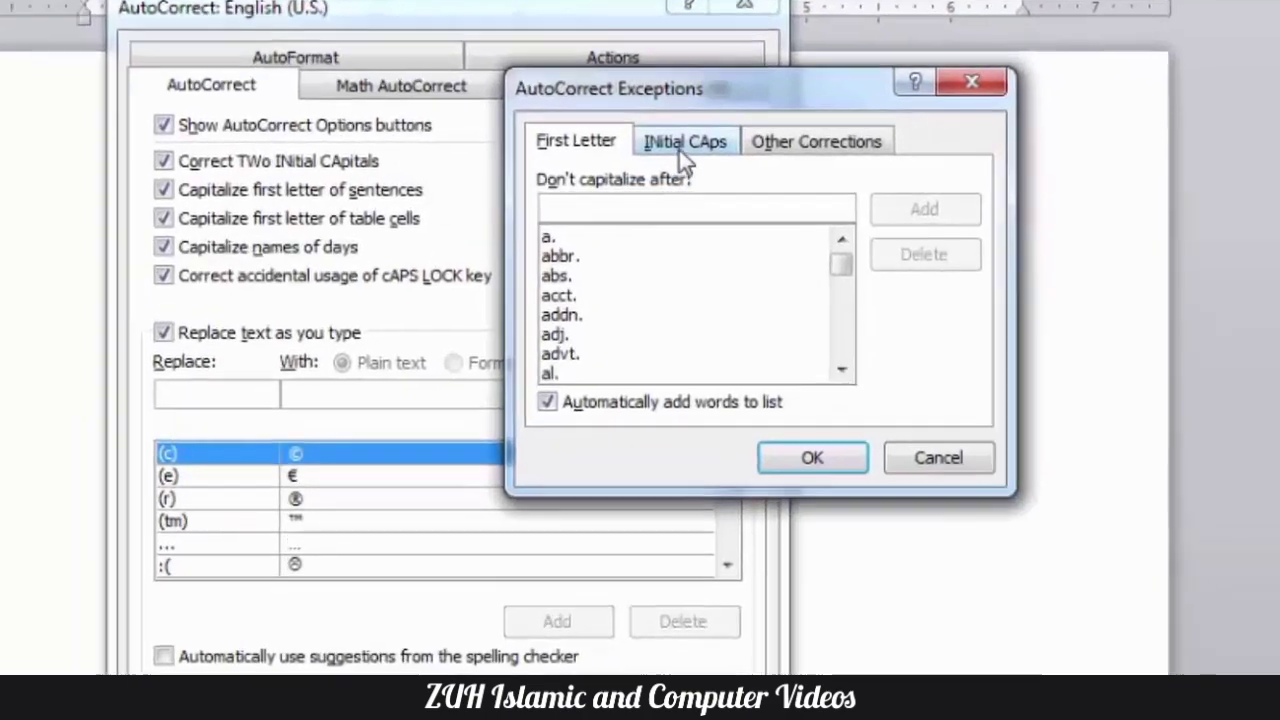
left_click(751, 147)
left_click(400, 256)
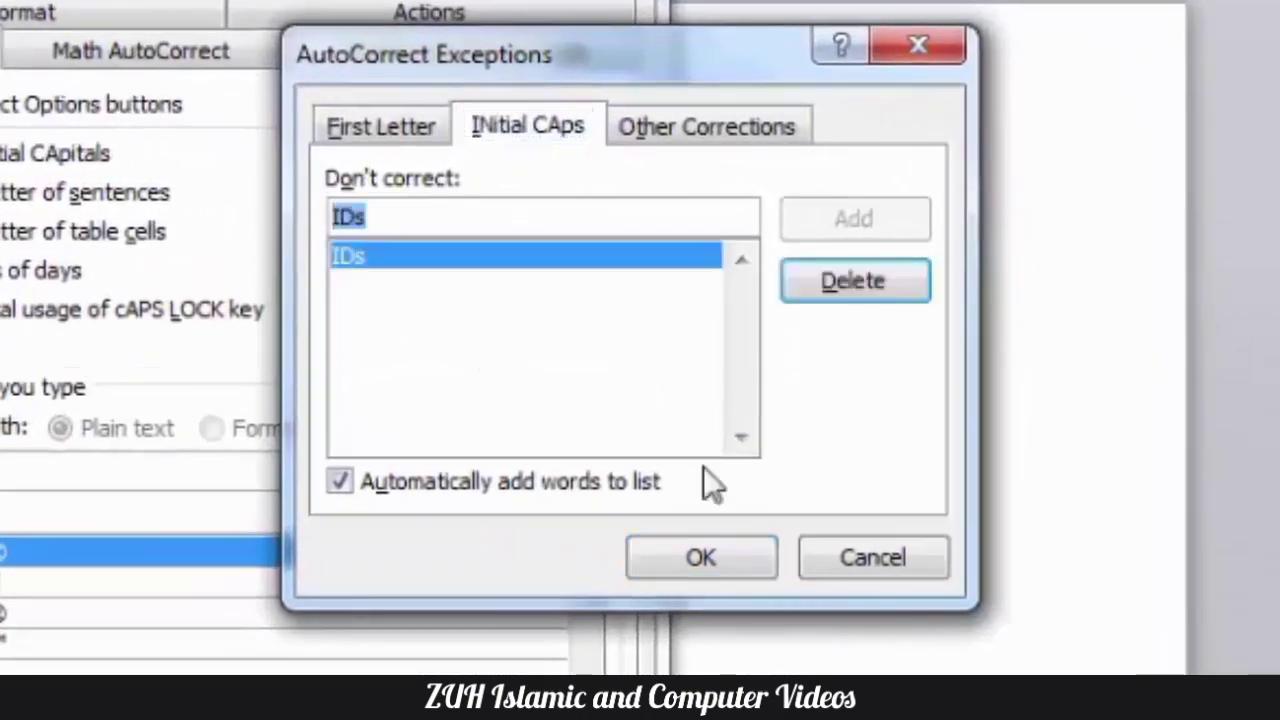
left_click(724, 536)
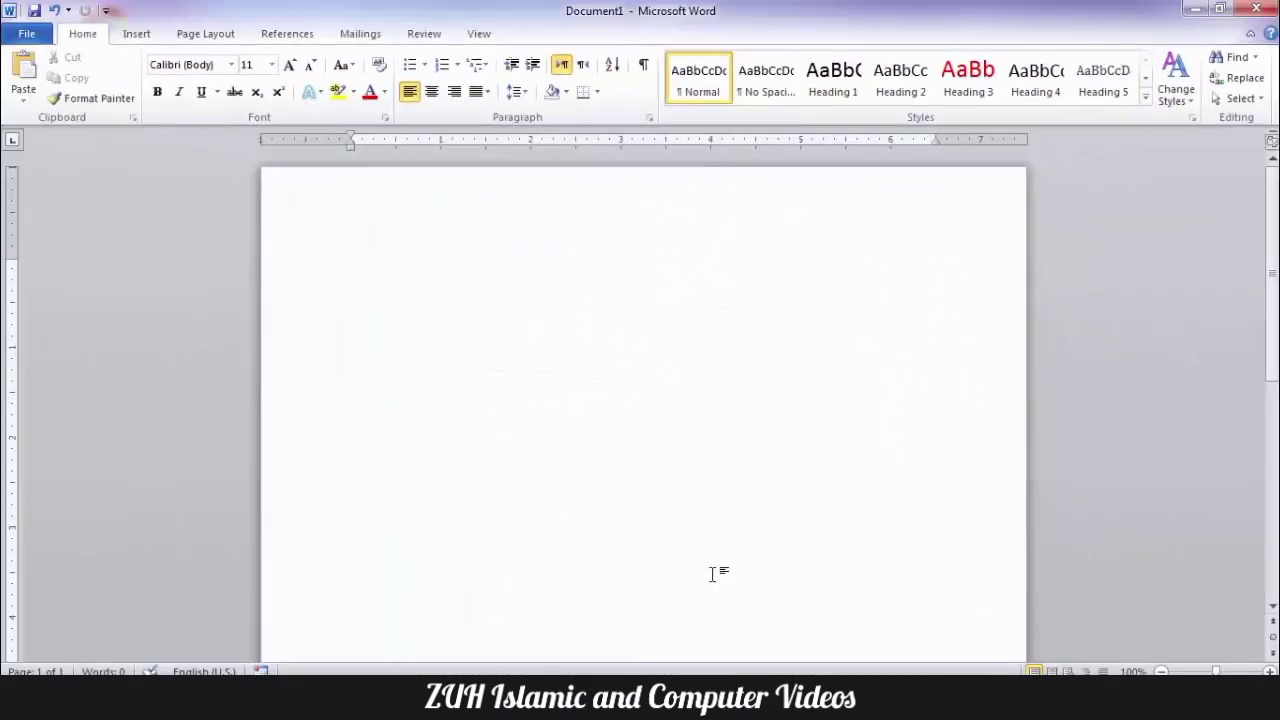
- Enter "These are my IDs aldkjfkjd" in the blank document to test the initial-caps exception
type("These are my IDs aldkjfkjd")
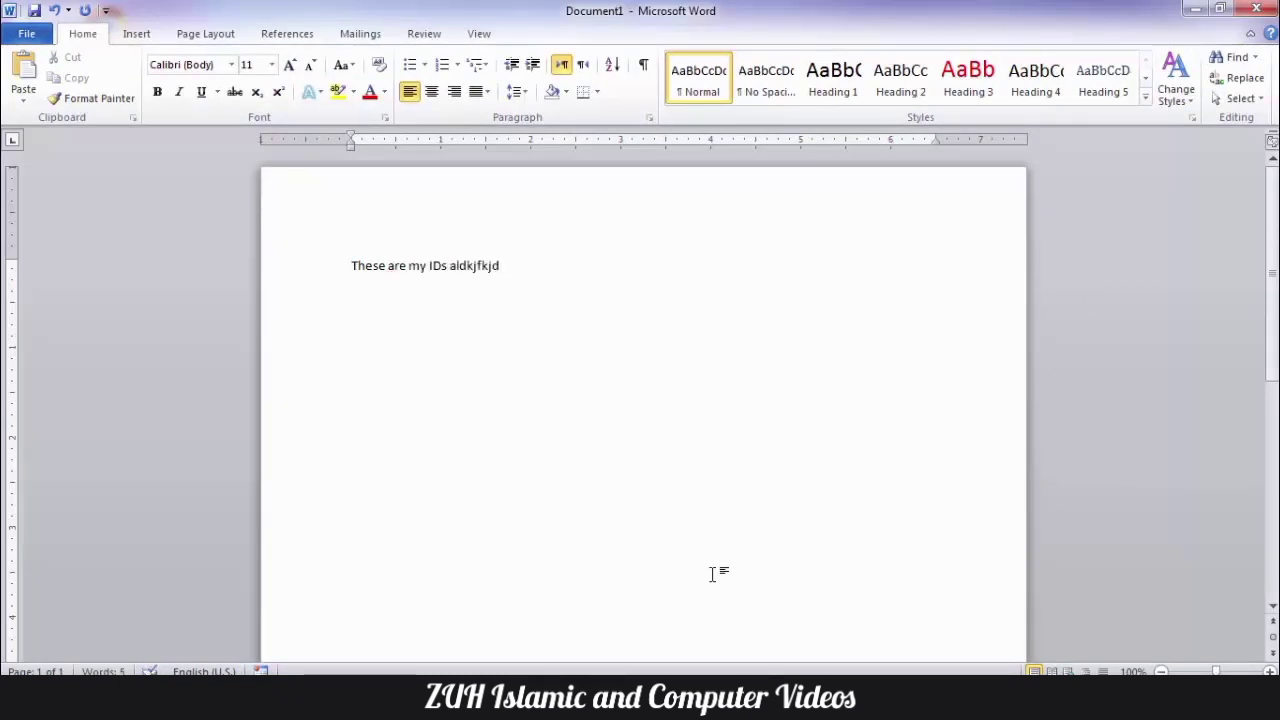
key("ctrl+a")
key("Left")
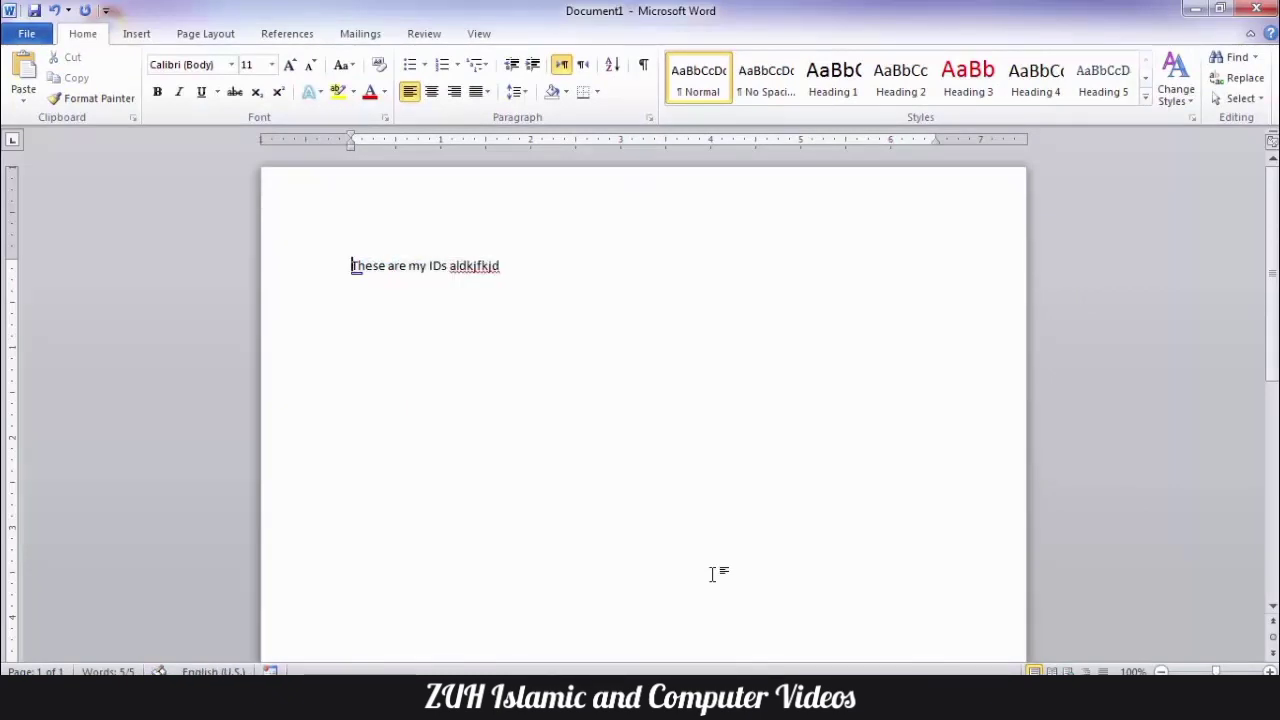
- Examine Math AutoCorrect entries such as \aleph, \Alpha and \approx together with their replacement symbols
key("alt+t")
key("a")
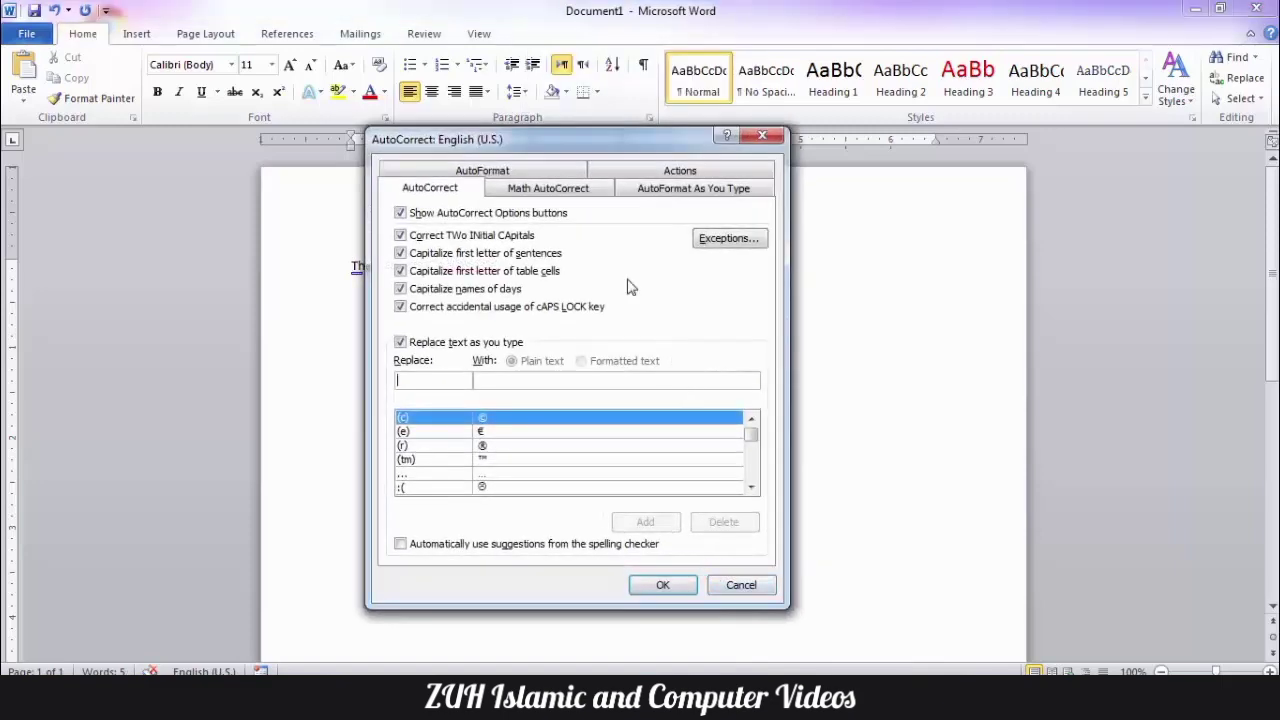
left_click(559, 196)
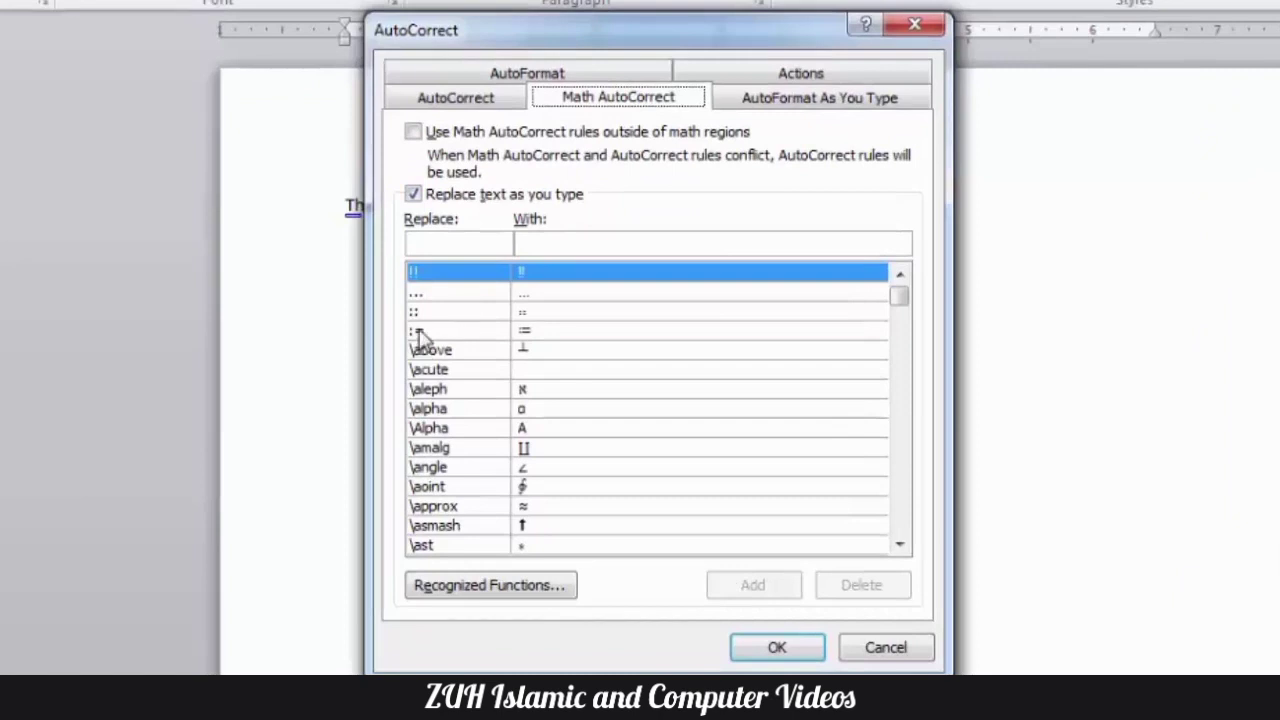
left_click(418, 333)
left_click(418, 392)
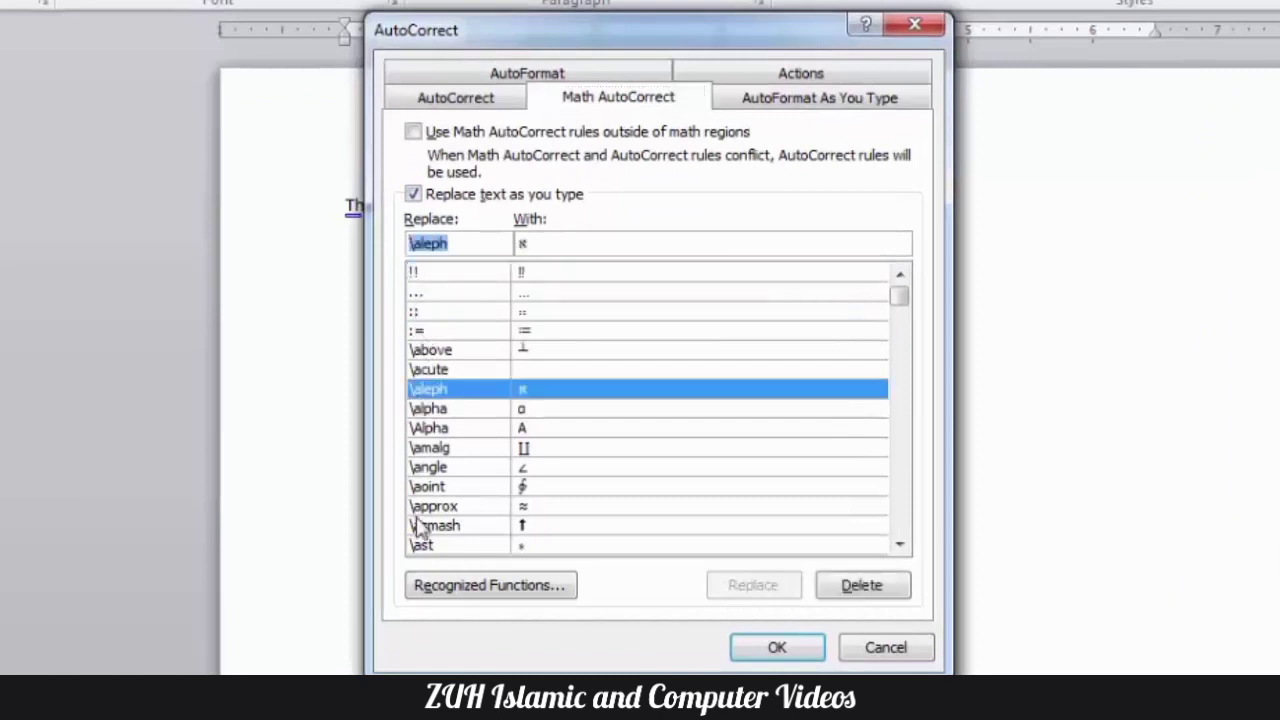
left_click(548, 430)
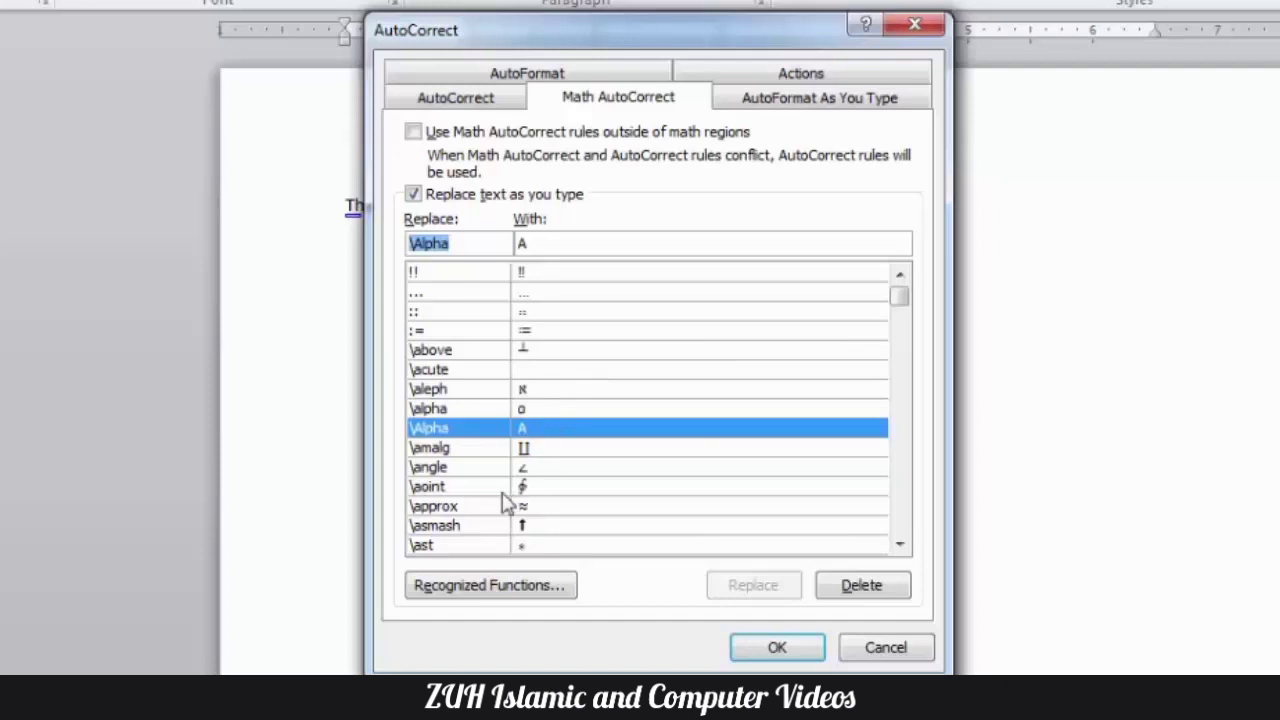
left_click(465, 510)
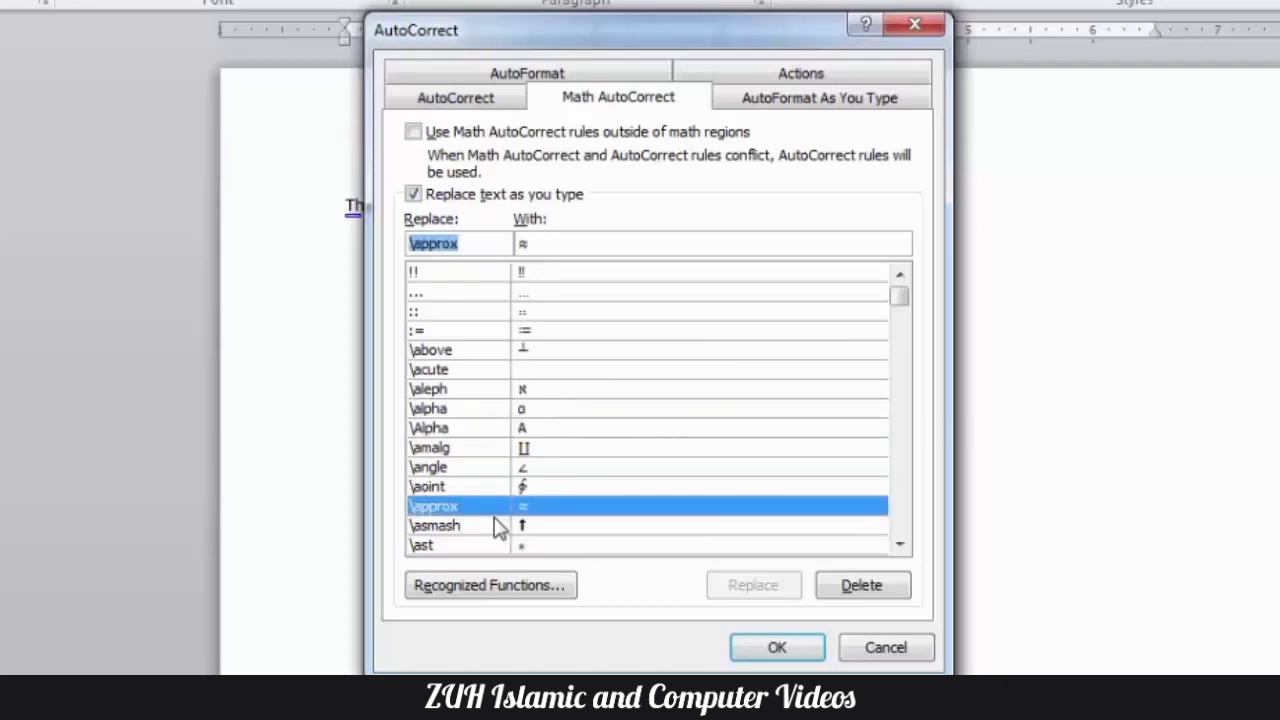
left_click(776, 647)
- Delete the IDs test line and insert a new equation, entering \approx in it to produce the ≈ symbol
left_click(251, 191)
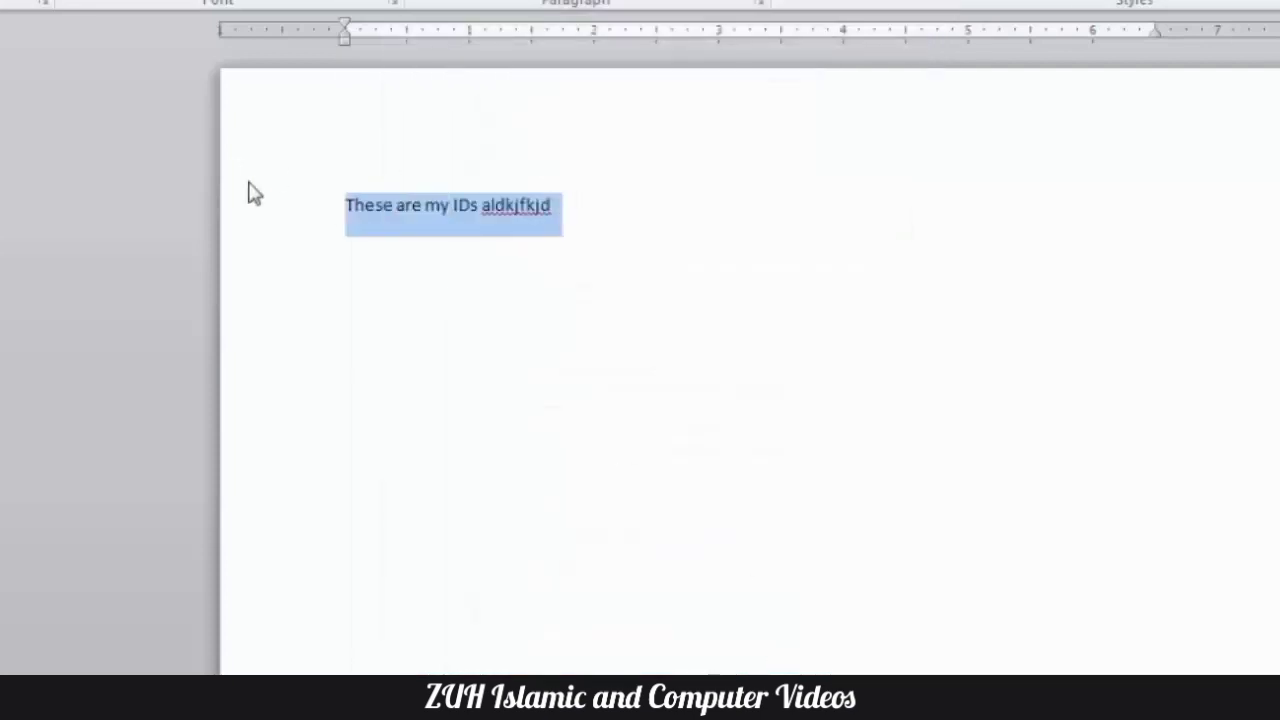
key("Delete")
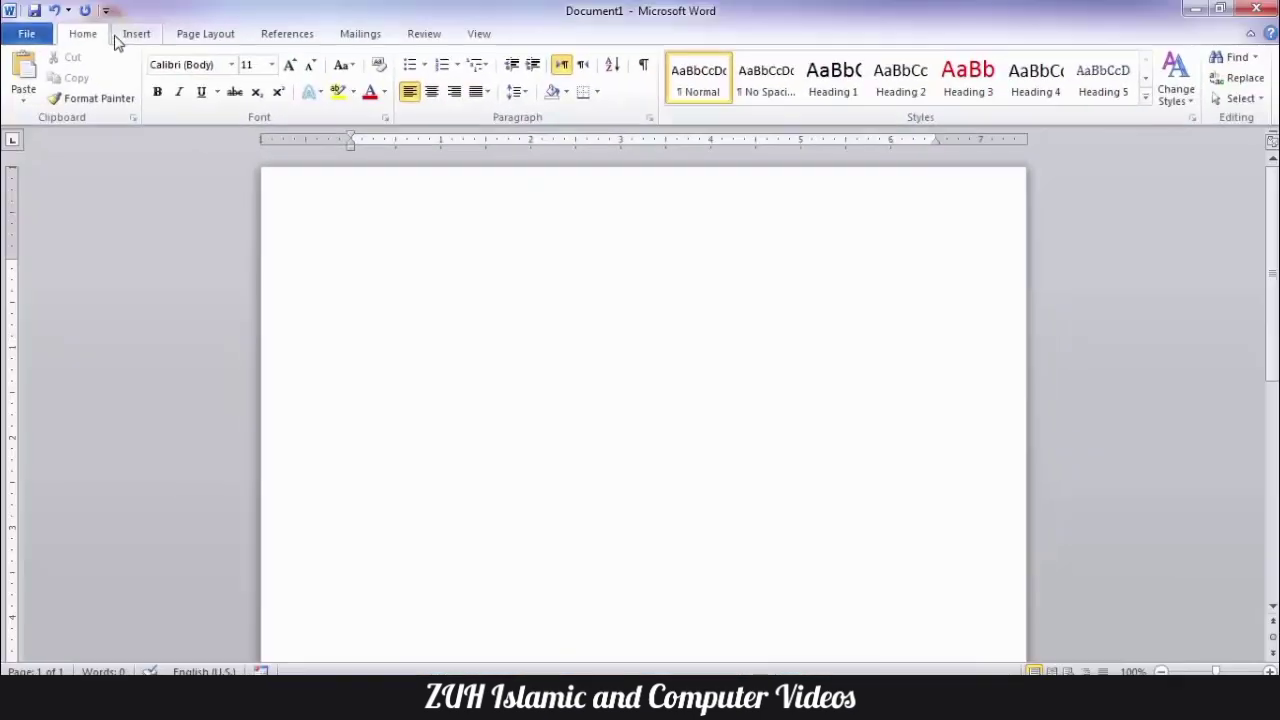
left_click(136, 33)
left_click(1078, 95)
left_click(975, 520)
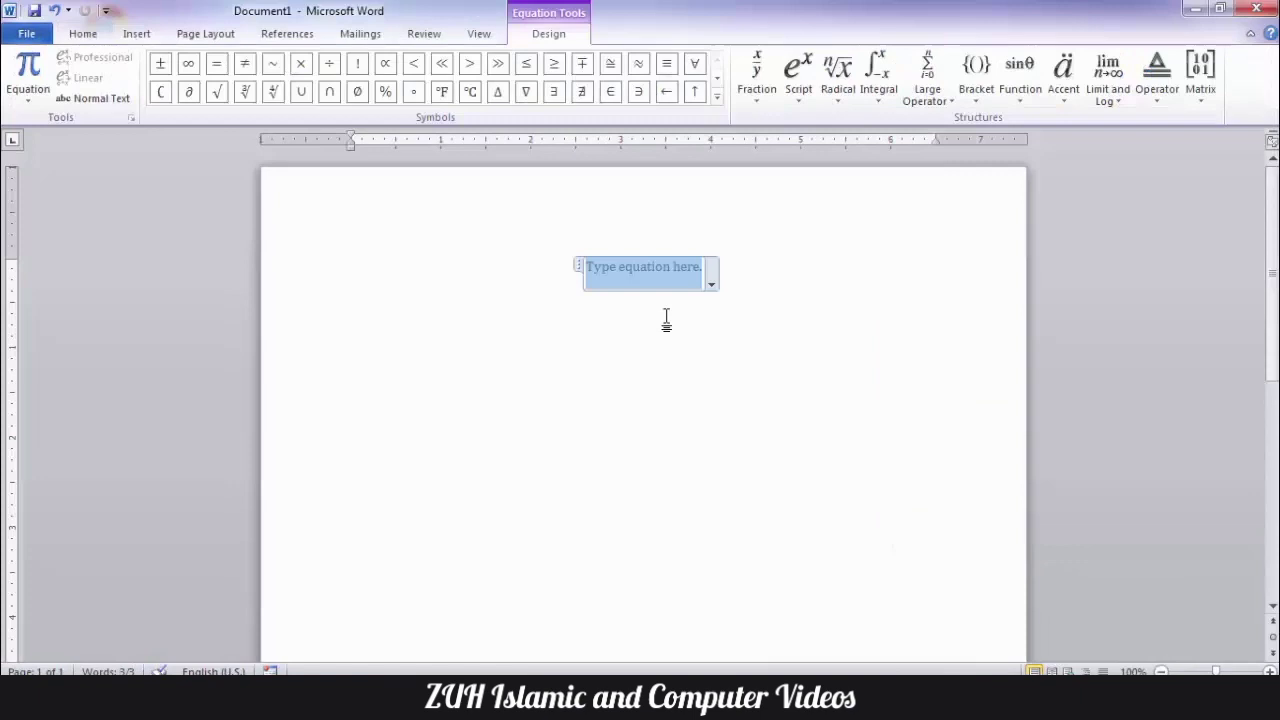
type("\\appro")
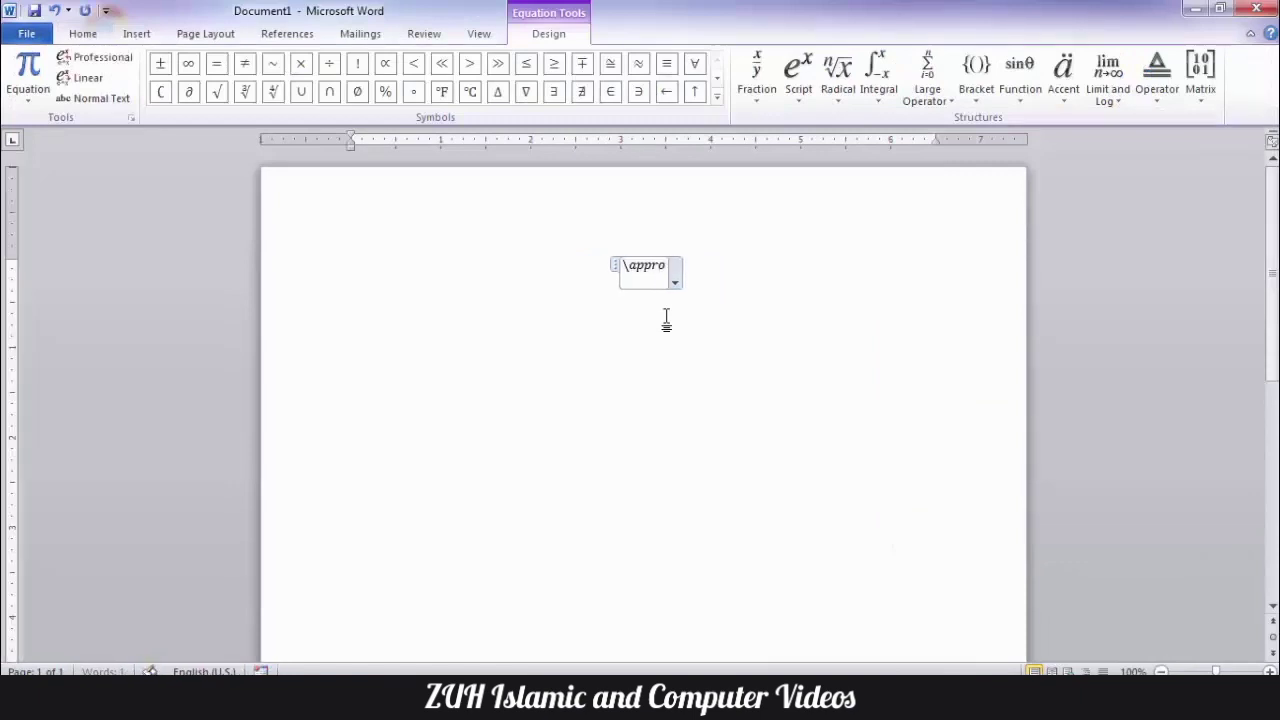
type("x")
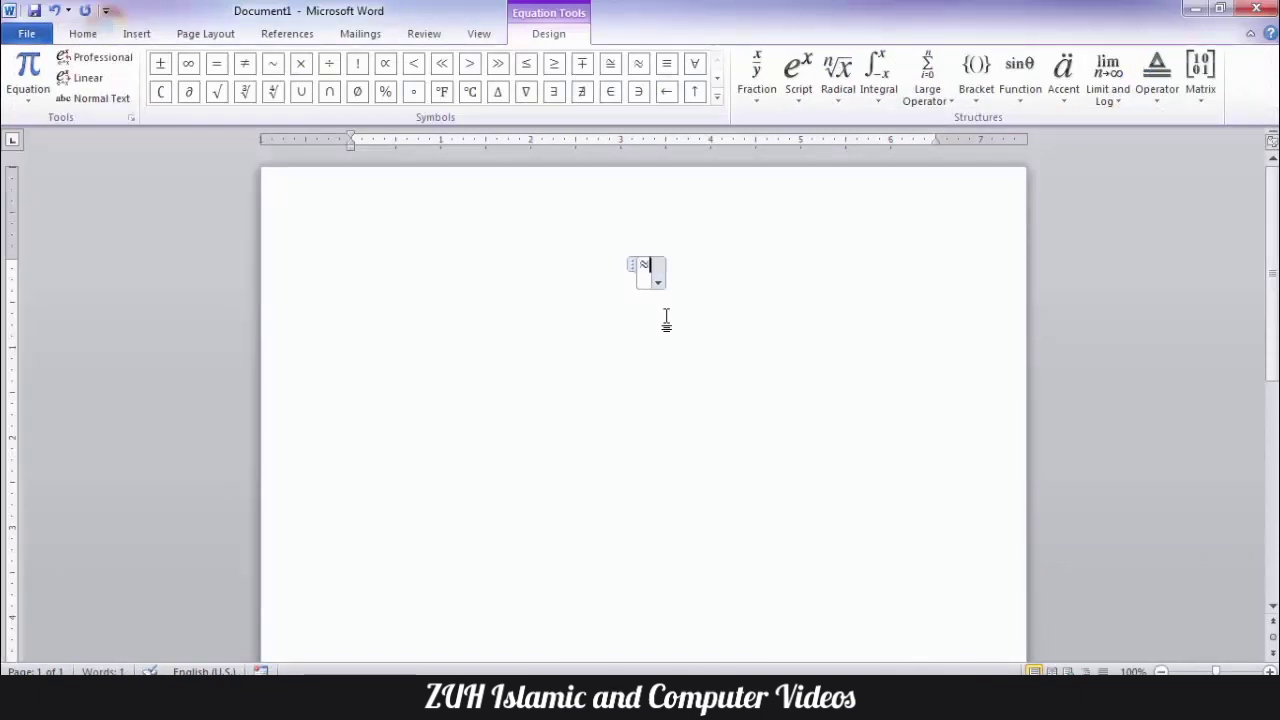
- Enlarge the ≈ symbol in the equation to font size 26 and deselect it
key("ctrl+a")
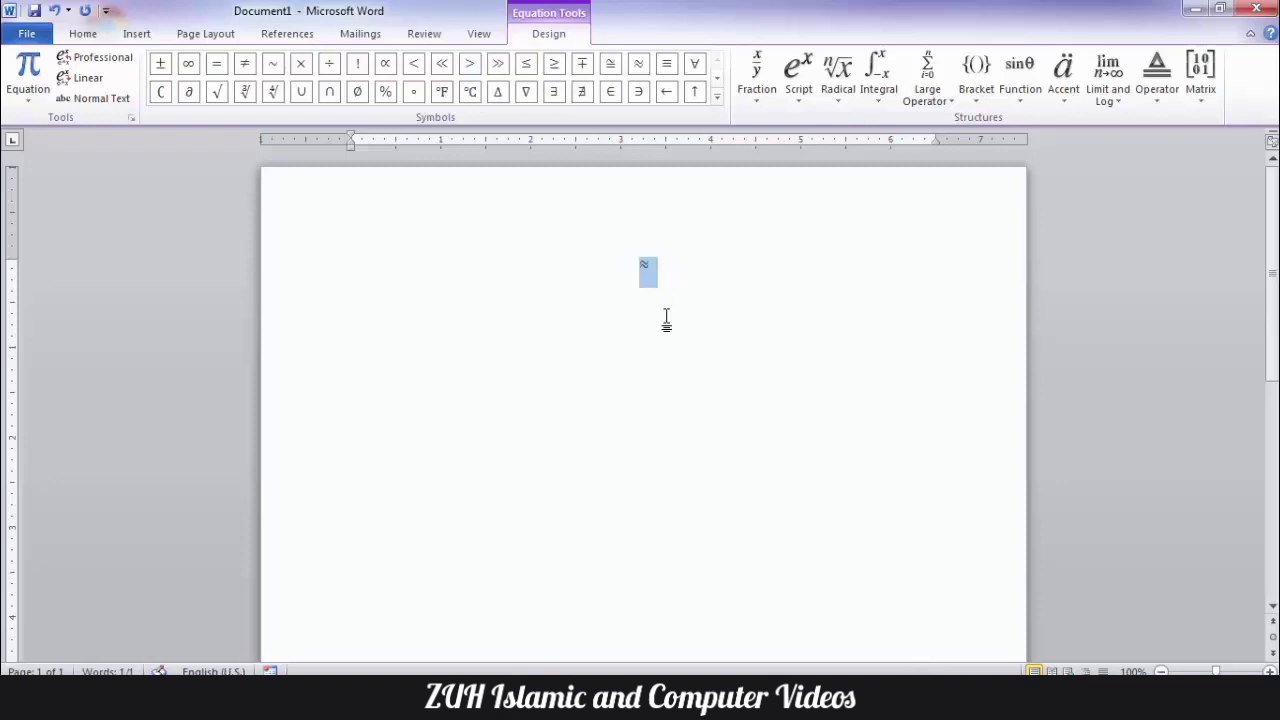
key("ctrl+shift+period")
key("ctrl+shift+period")
key("ctrl+shift+period")
key("ctrl+shift+period")
key("ctrl+shift+period")
key("ctrl+shift+period")
left_click(651, 277)
left_click(421, 292)
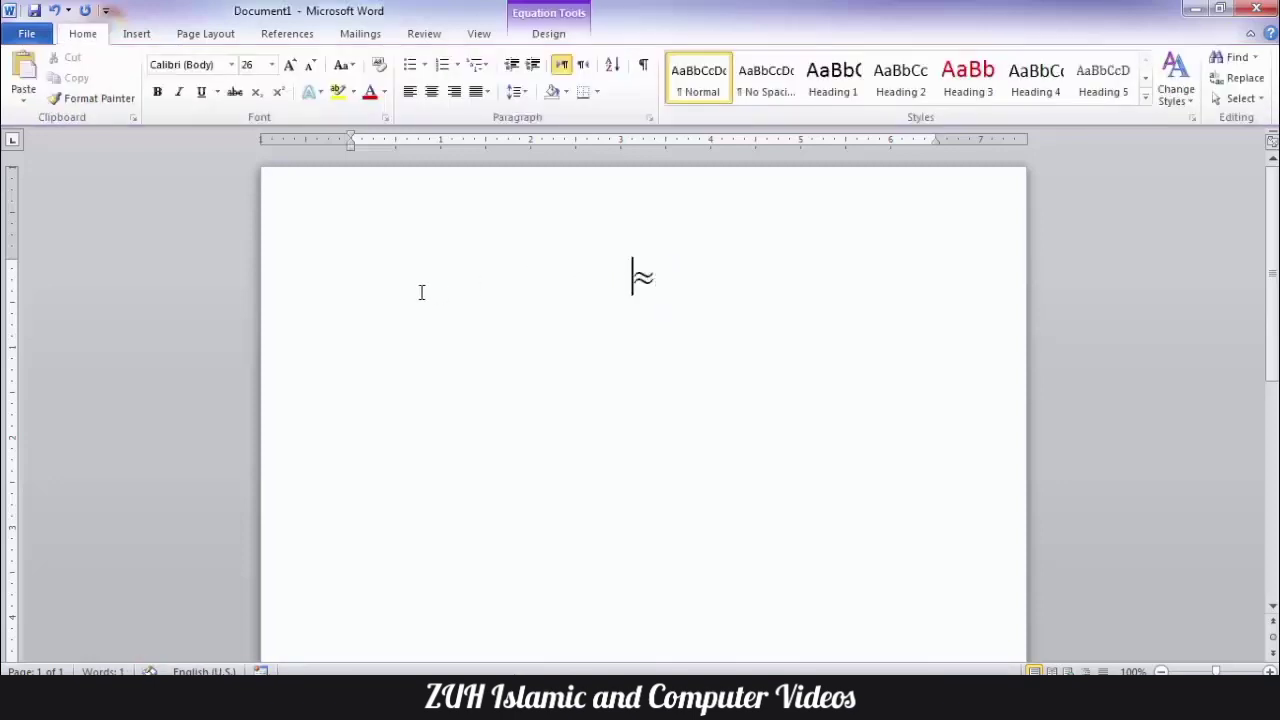
- Delete the equation and enter \approx as ordinary text followed by a new paragraph
key("ctrl+a")
key("Delete")
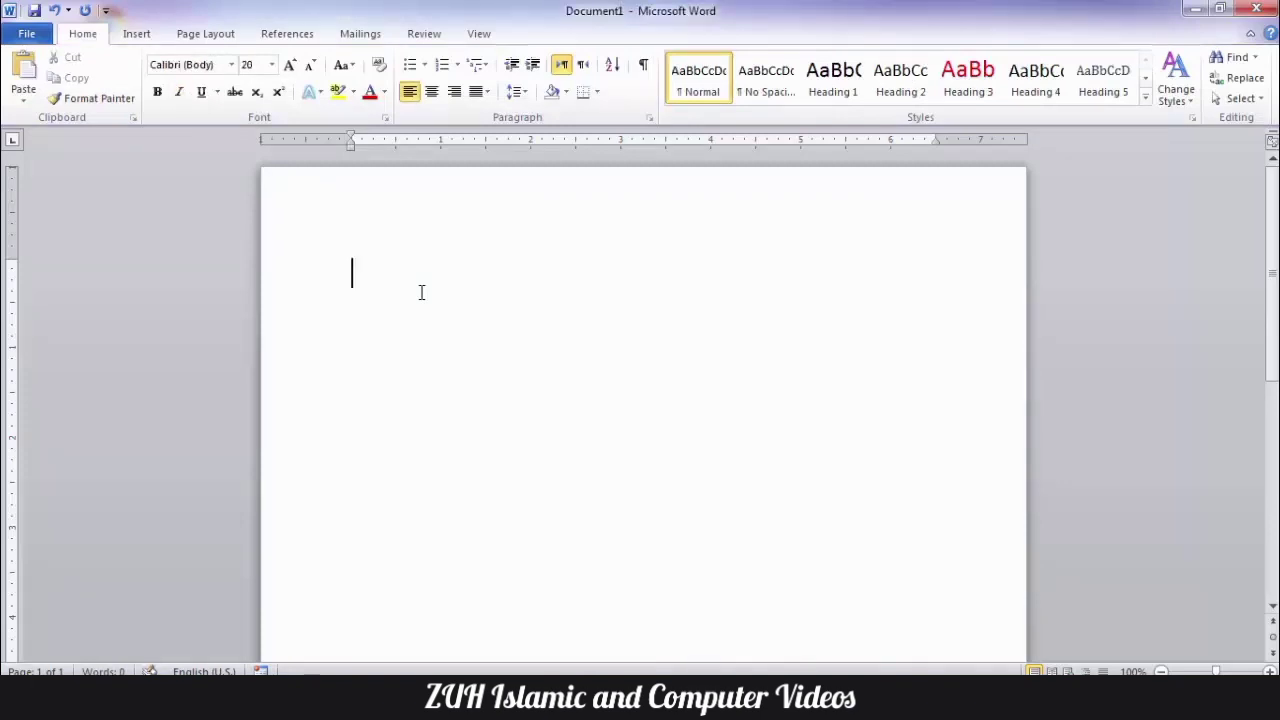
type("\\approx")
key("Return")
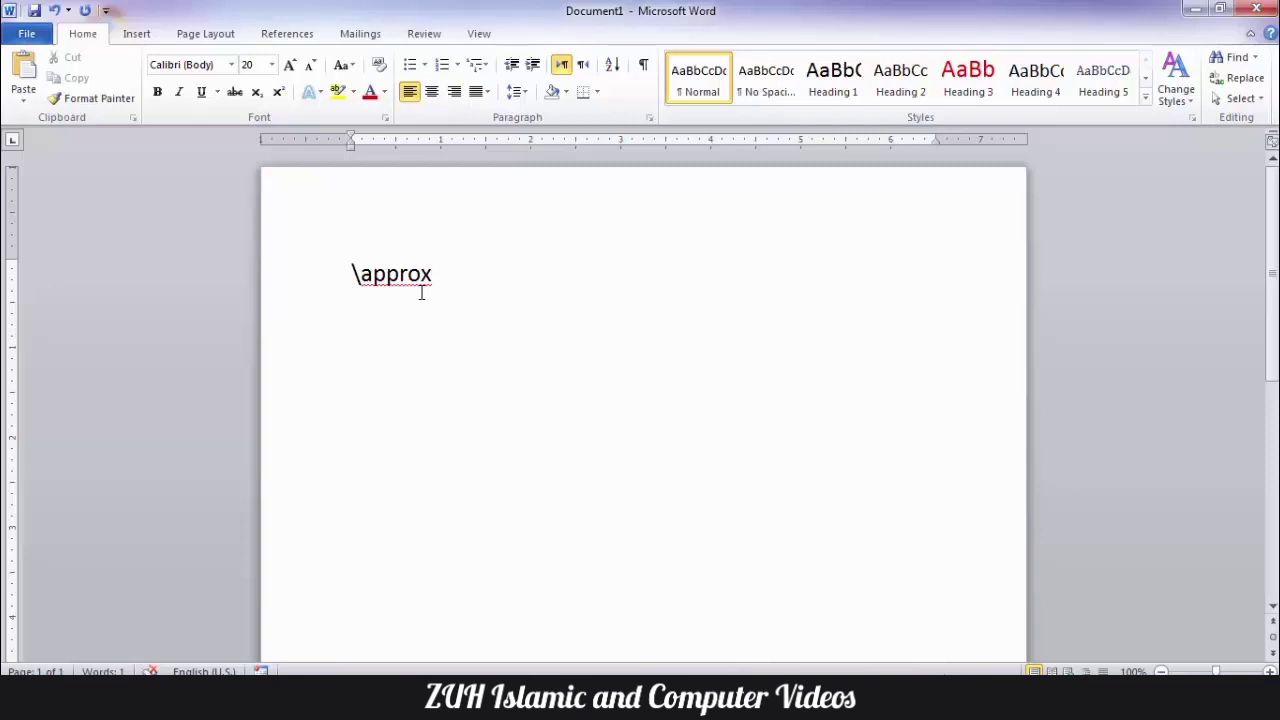
- Enable the use of Math AutoCorrect rules outside of math regions and confirm the AutoCorrect settings
key("alt+t")
key("a")
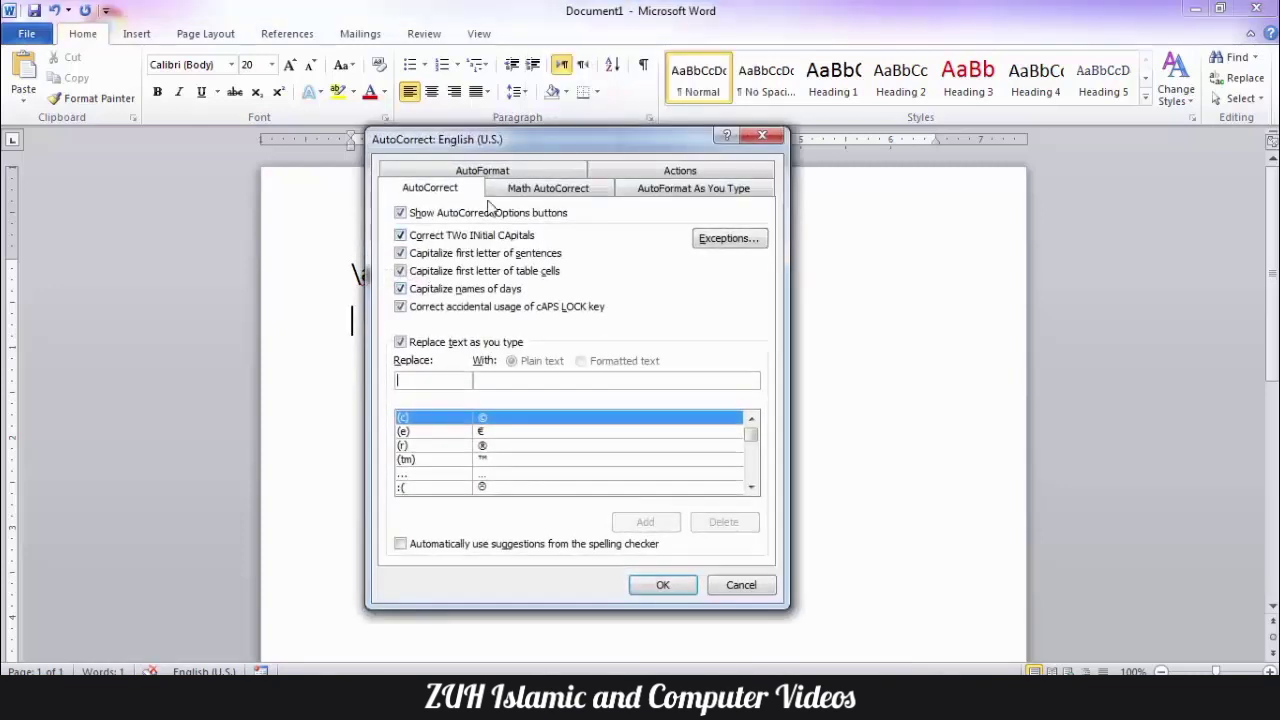
left_click(565, 188)
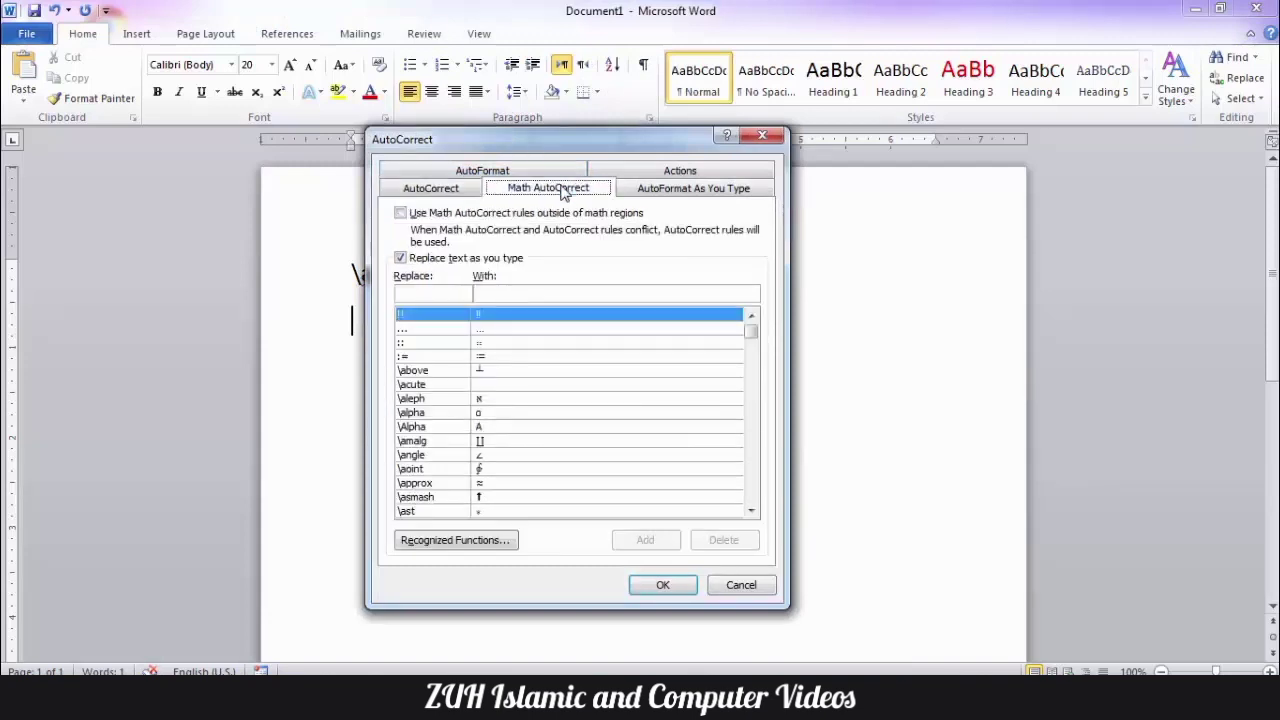
left_click(470, 214)
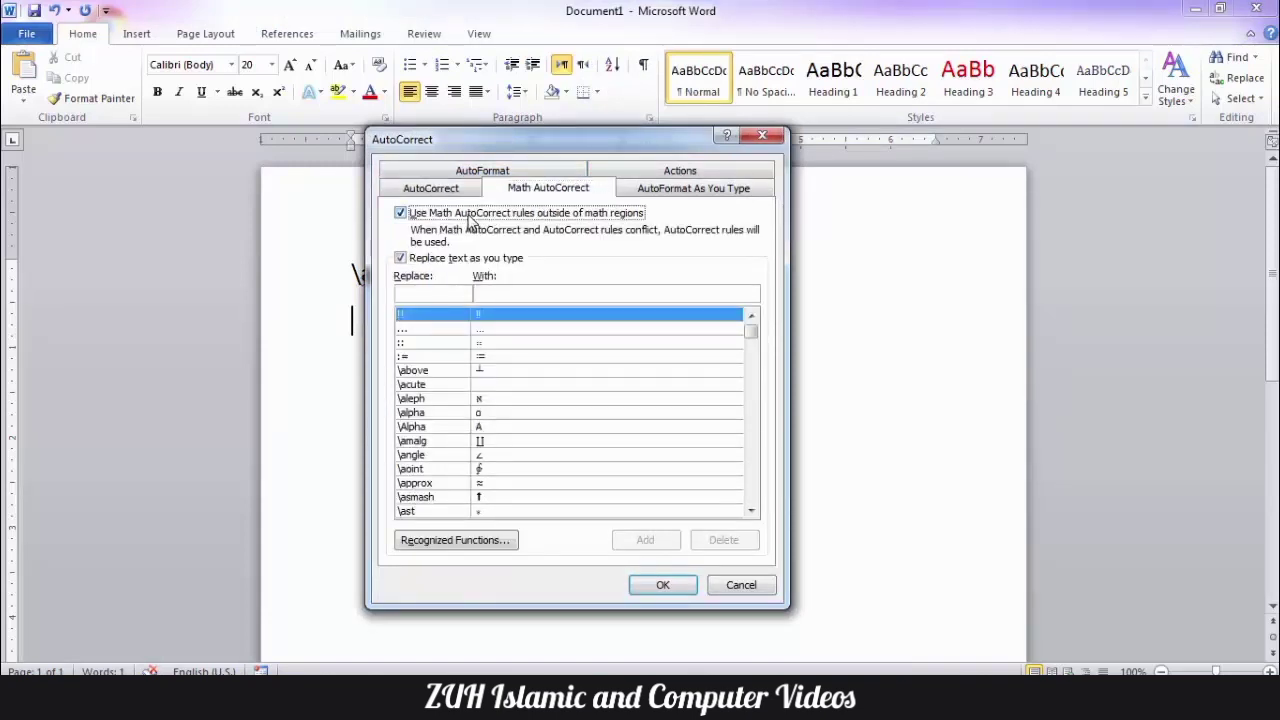
left_click(673, 586)
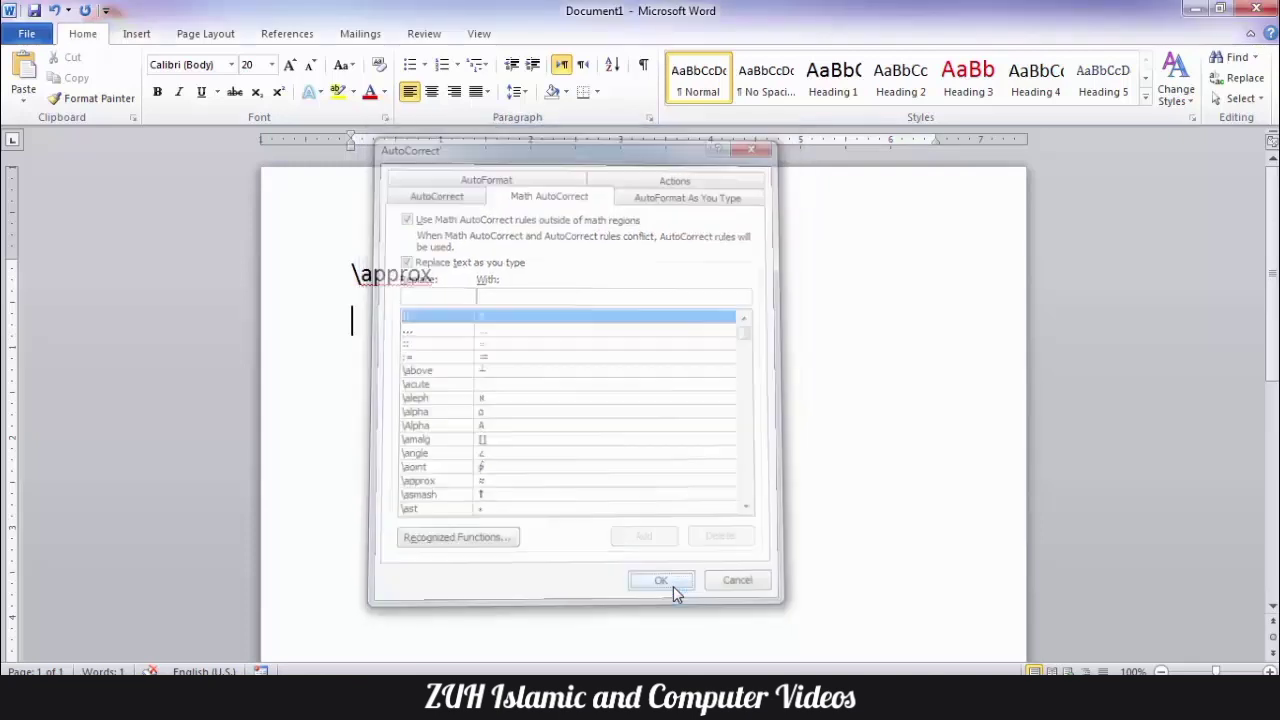
- Enter \approx in the second paragraph to get ≈, and convert the \approx in the first paragraph too
type("\\a")
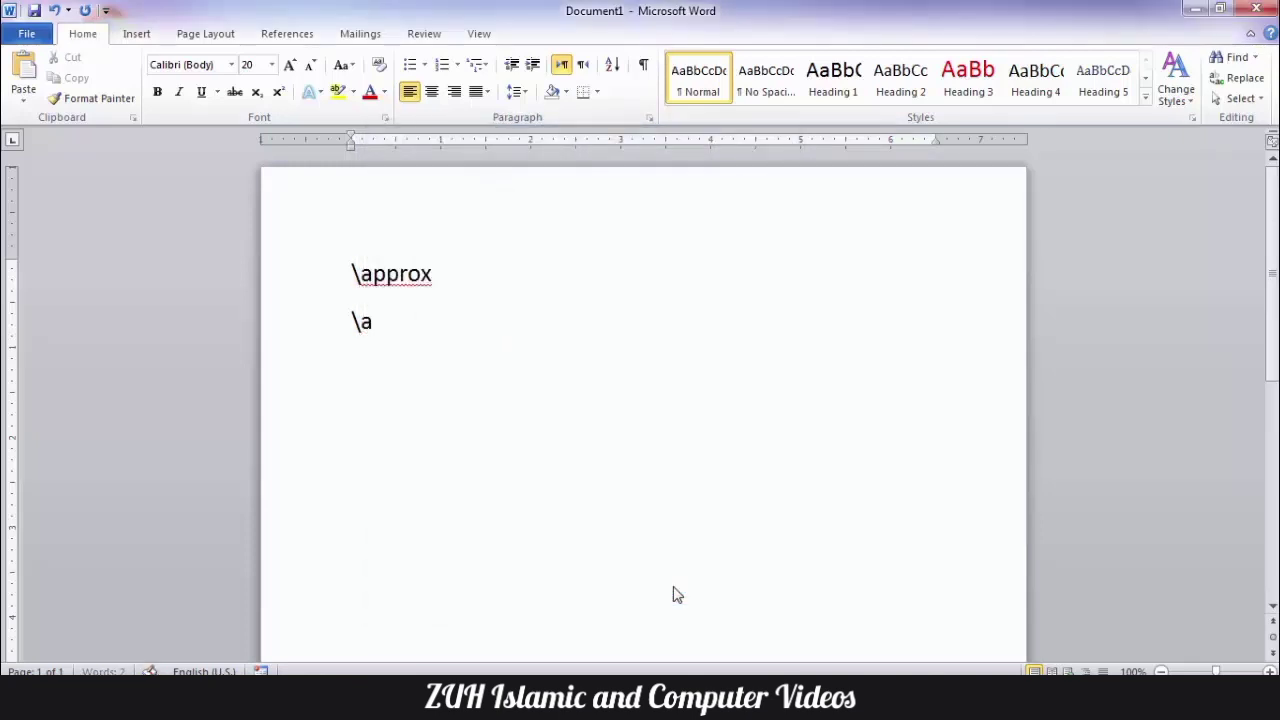
type("pprox")
key("Return")
left_click(447, 272)
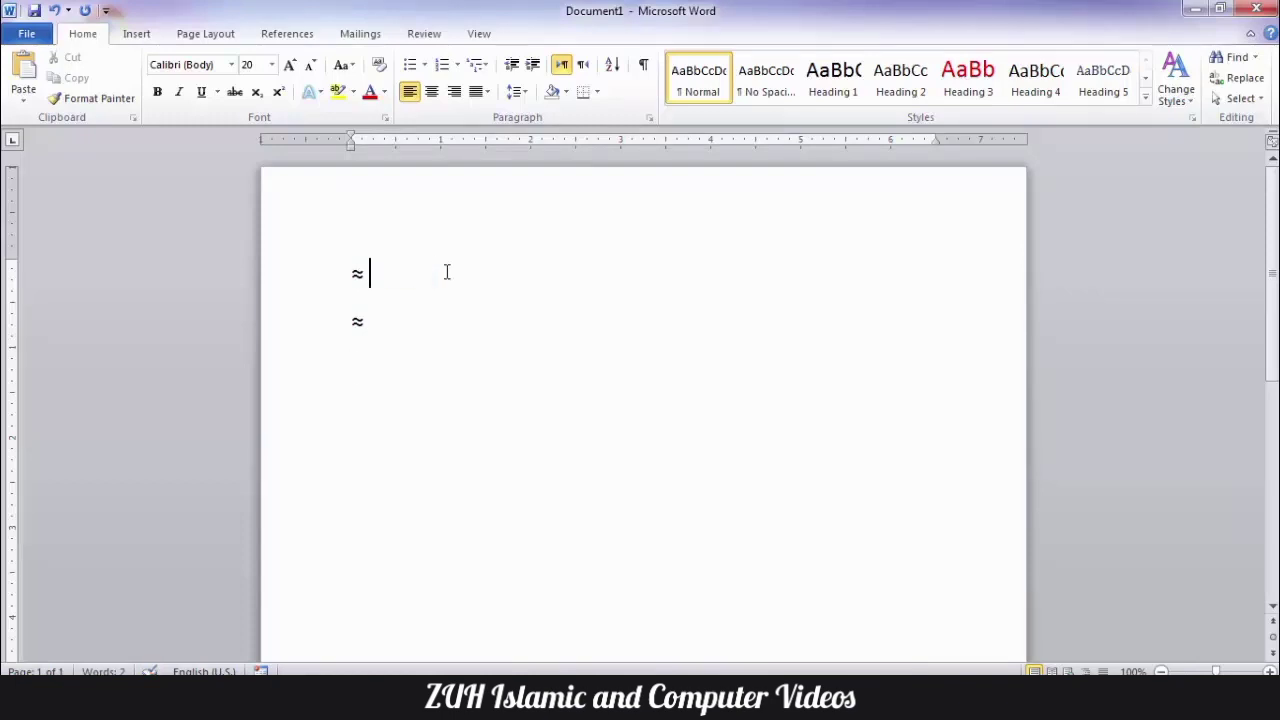
- Clear the document and turn off Replace text as you type for Math AutoCorrect
key("ctrl+a")
key("Delete")
key("alt+t")
key("a")
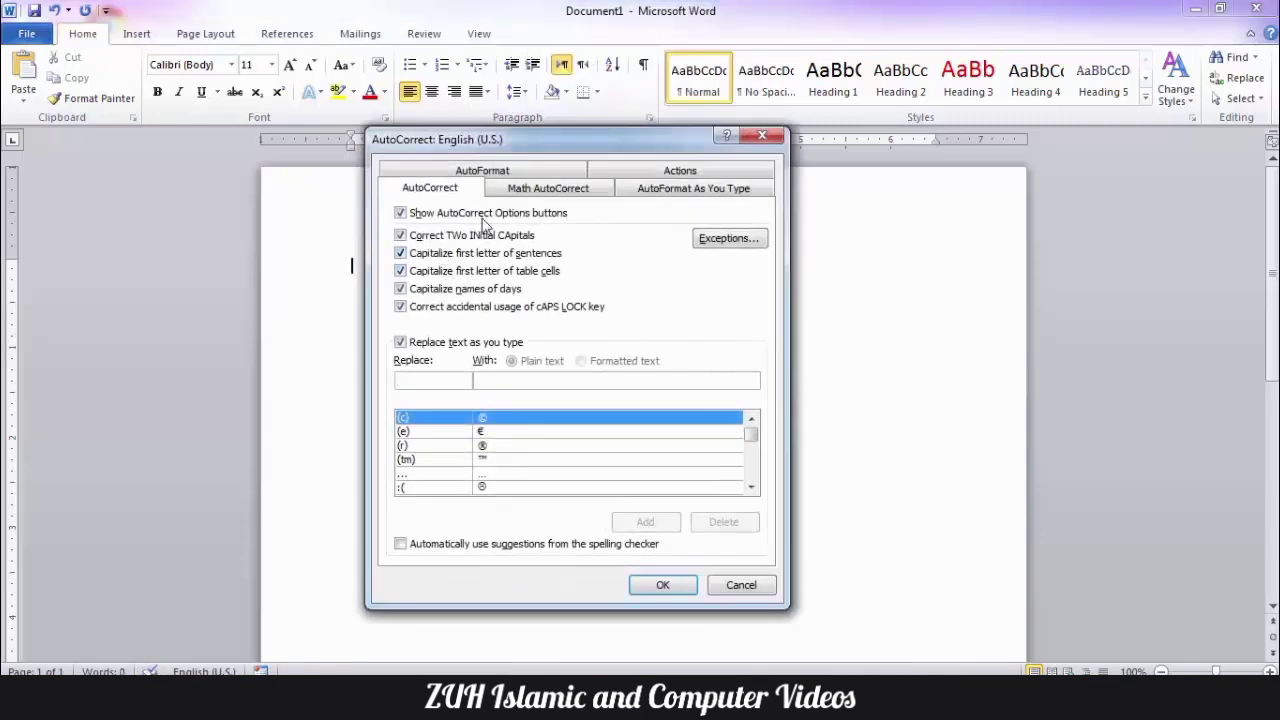
left_click(548, 190)
left_click(408, 259)
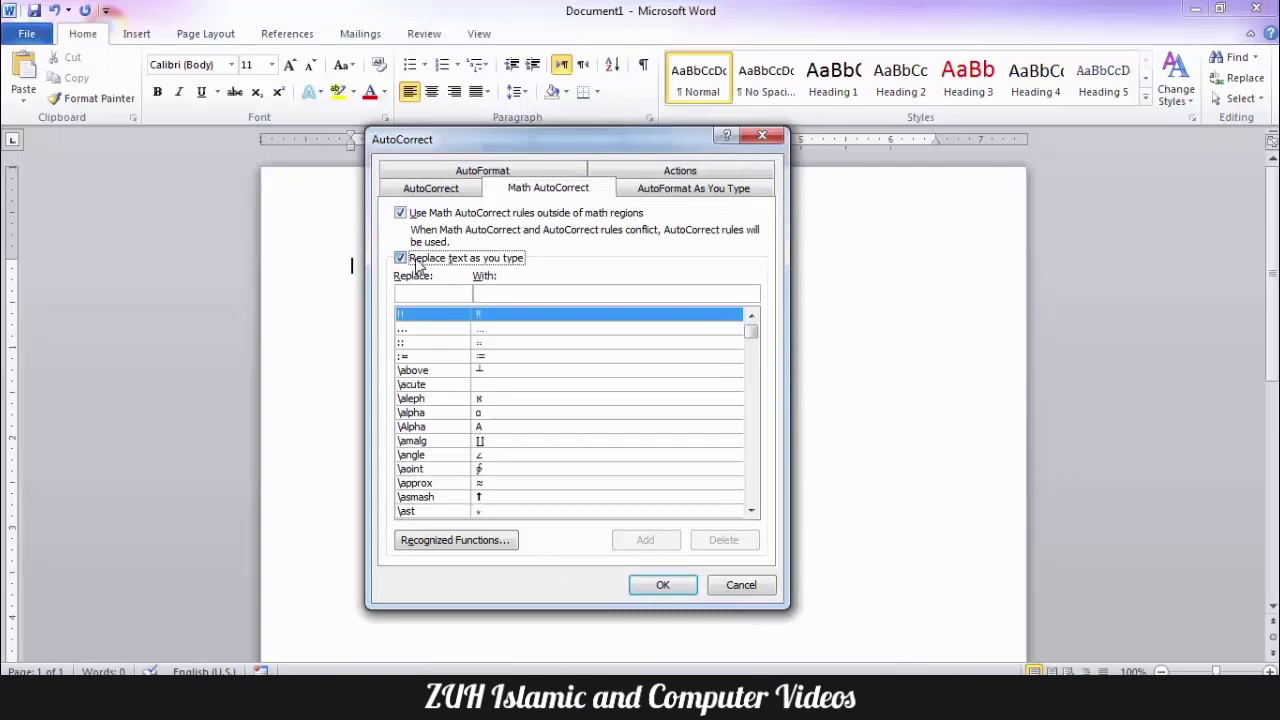
left_click(663, 586)
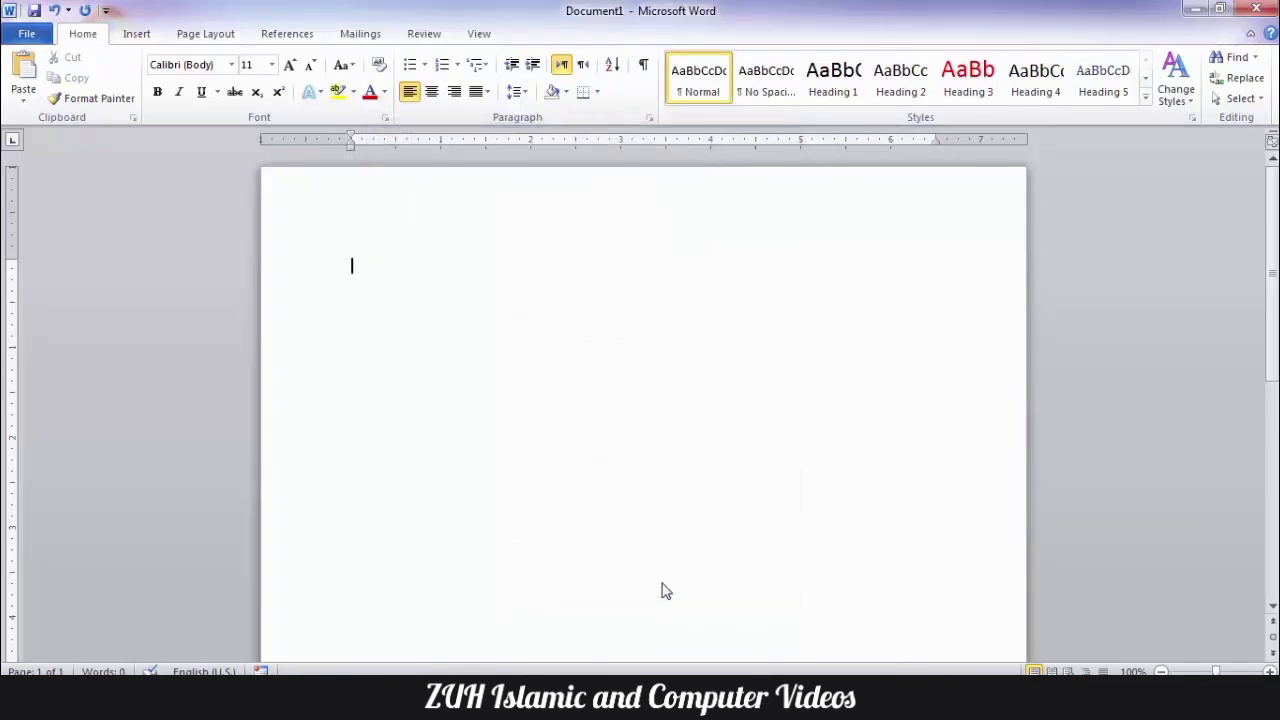
- Set the font size to 18 and enter \approx as ordinary text followed by a new paragraph
key("ctrl+shift+period")
type("\\approx")
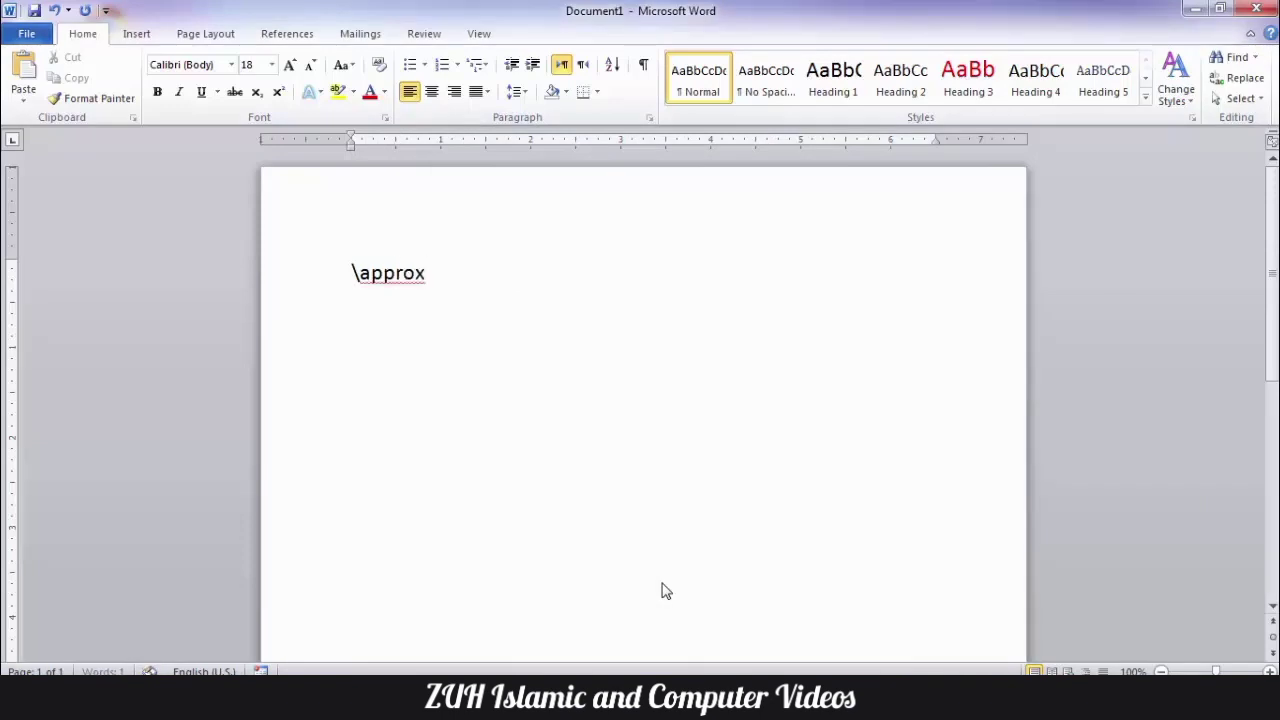
key("Return")
- Turn Replace text as you type back on in the Math AutoCorrect settings
key("alt+t")
key("a")
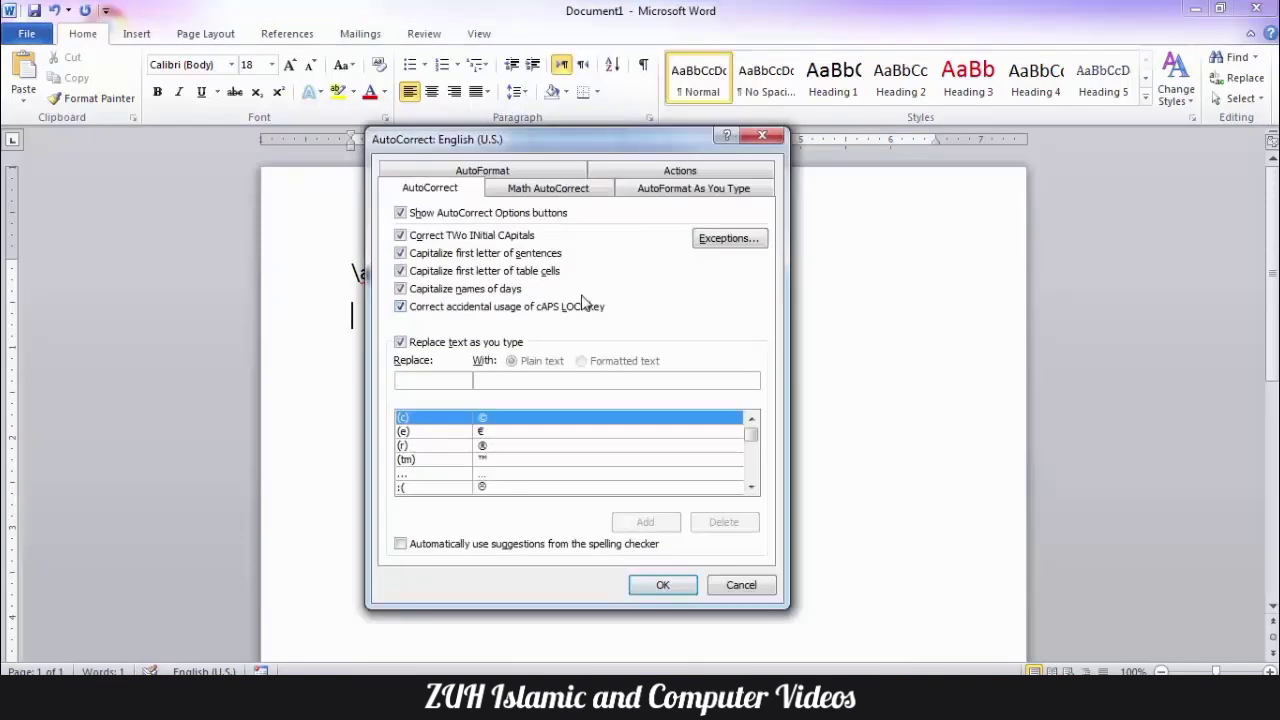
left_click(550, 190)
left_click(413, 258)
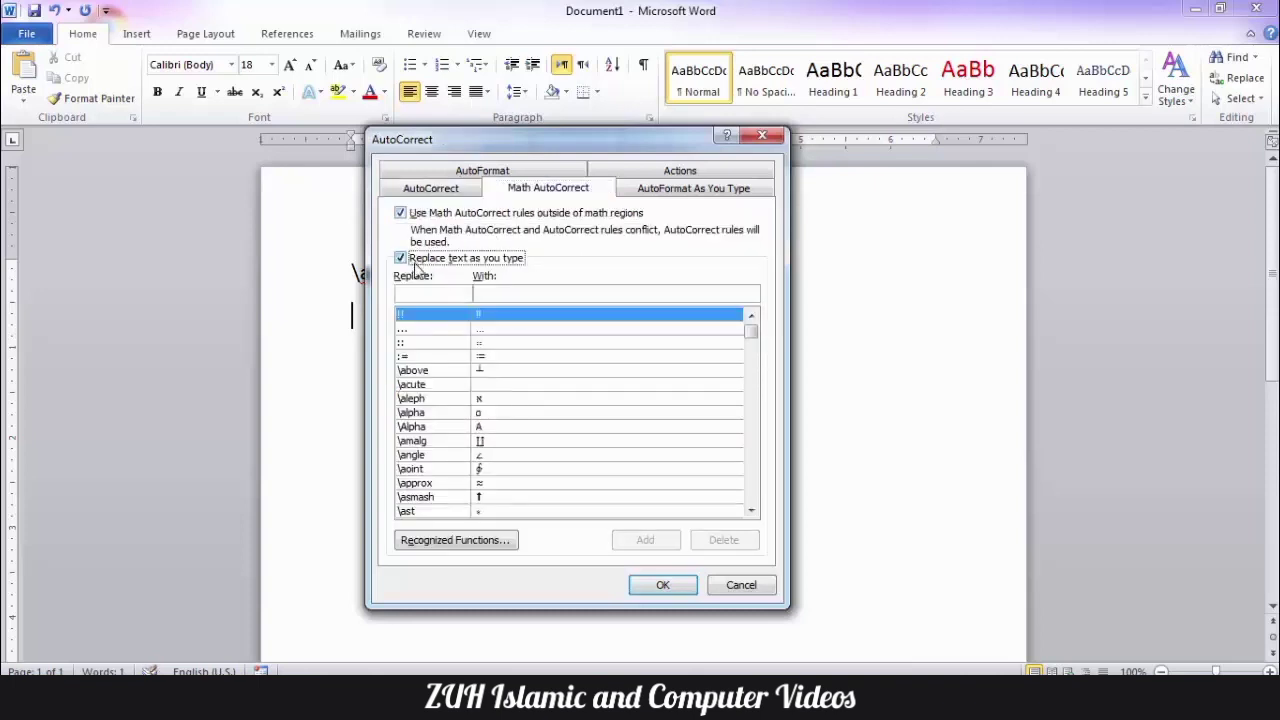
- Look through the Math AutoCorrect entries, including \acute and \close, and examine the recognized math functions such as acoth and lg
left_click(450, 386)
scroll(452, 398, "down", 3)
scroll(450, 398, "down", 11)
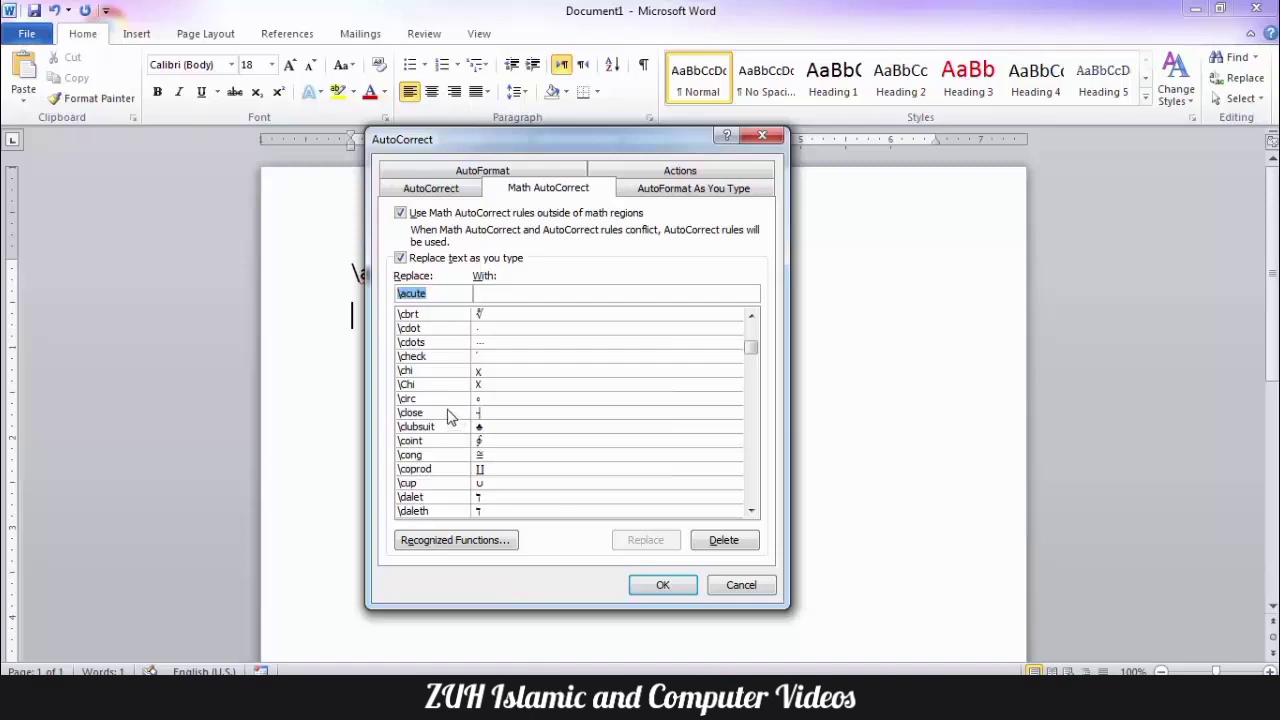
left_click(440, 413)
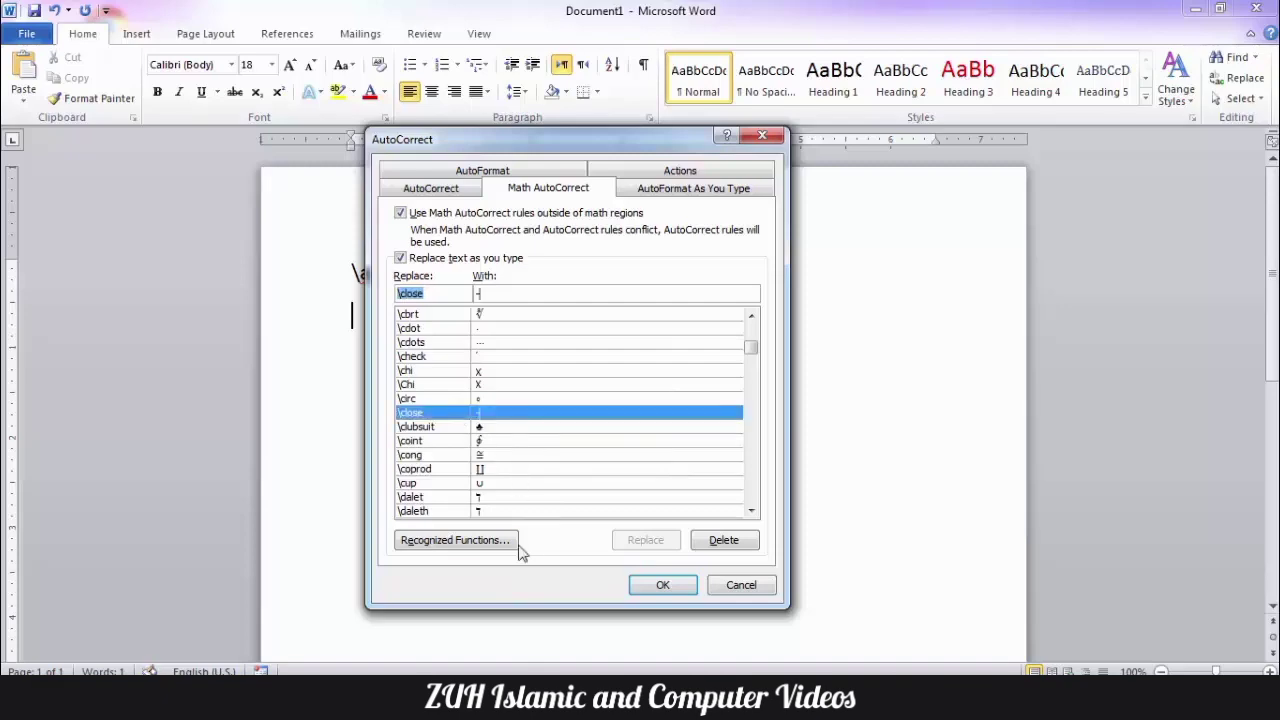
left_click(476, 550)
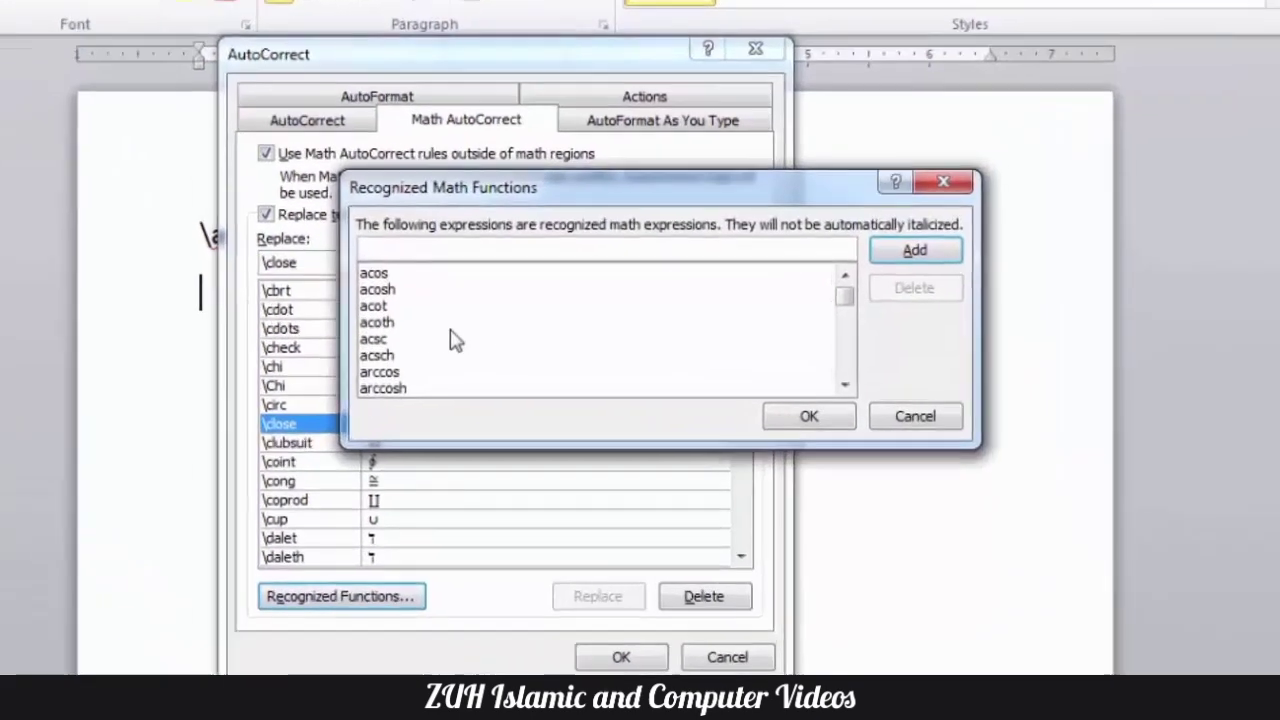
left_click(482, 337)
scroll(358, 330, "down", 7)
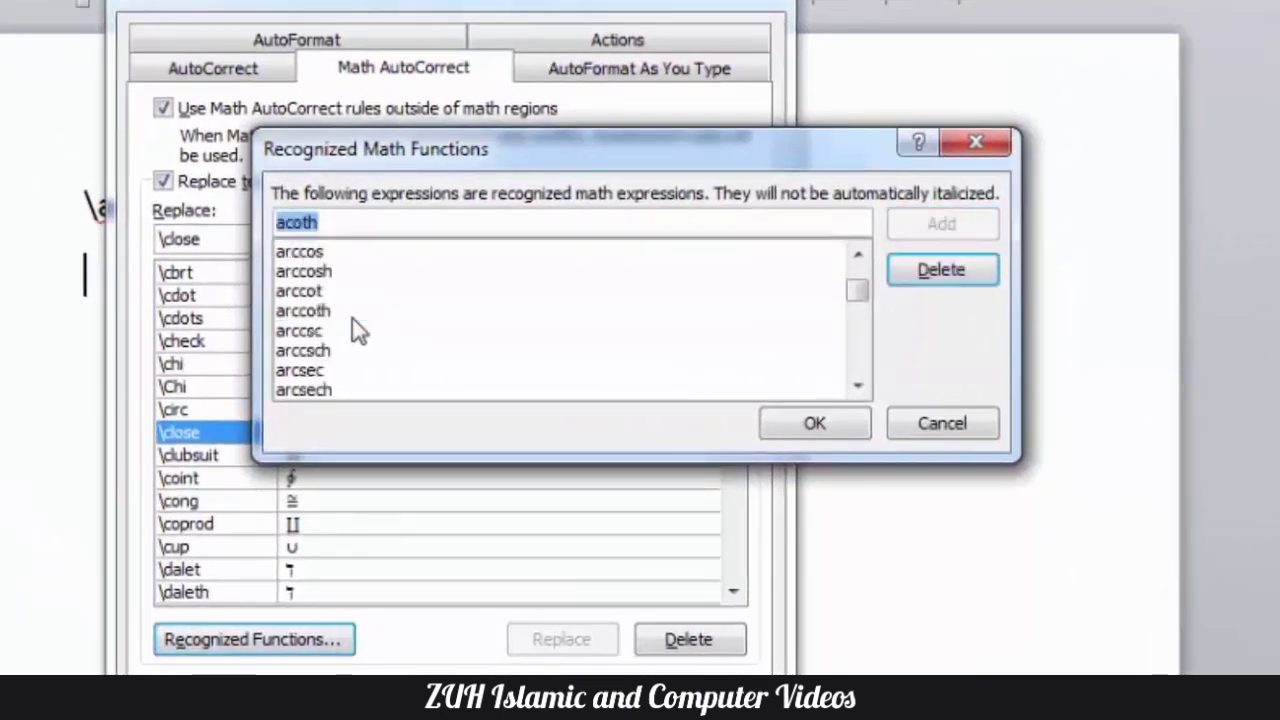
scroll(358, 330, "down", 6)
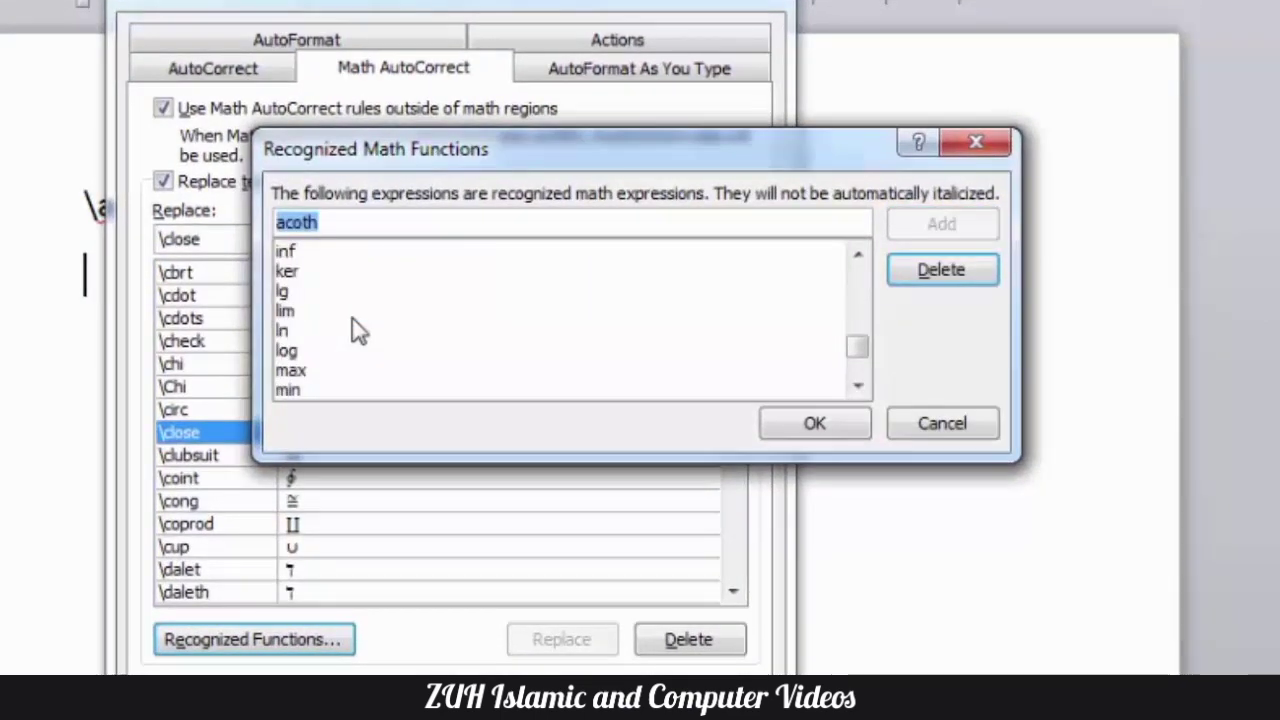
left_click(302, 296)
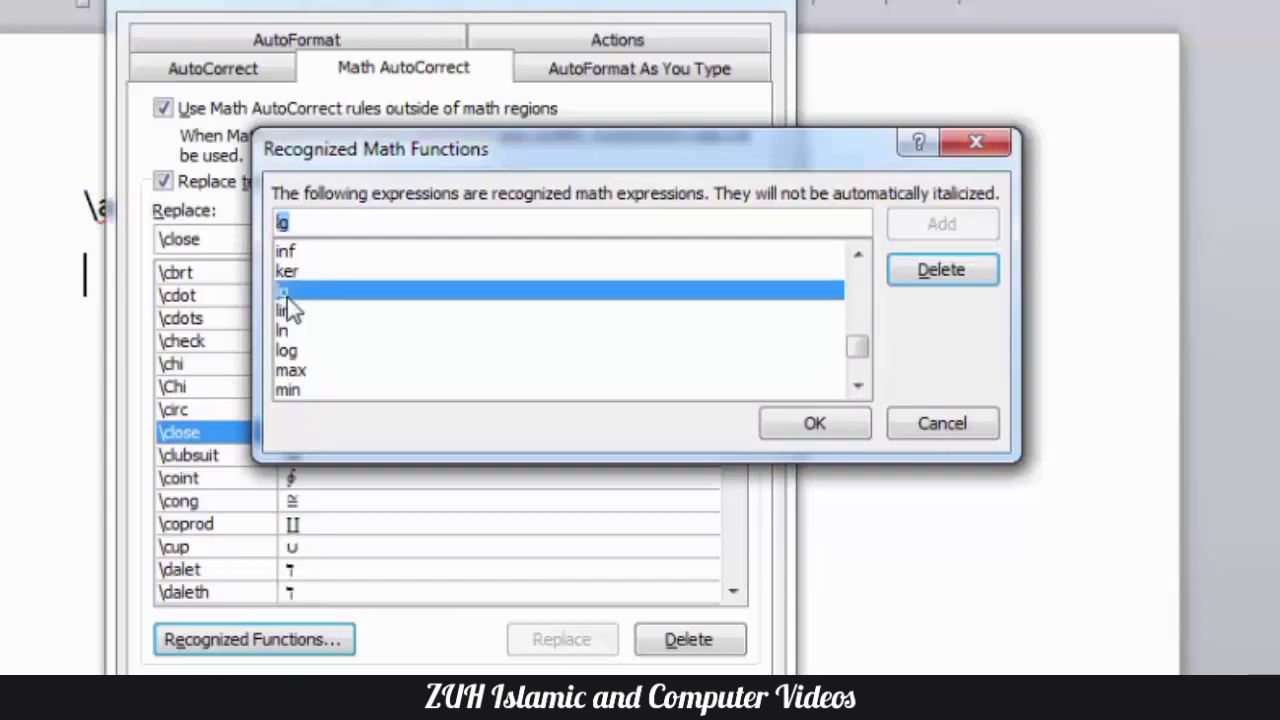
left_click(943, 423)
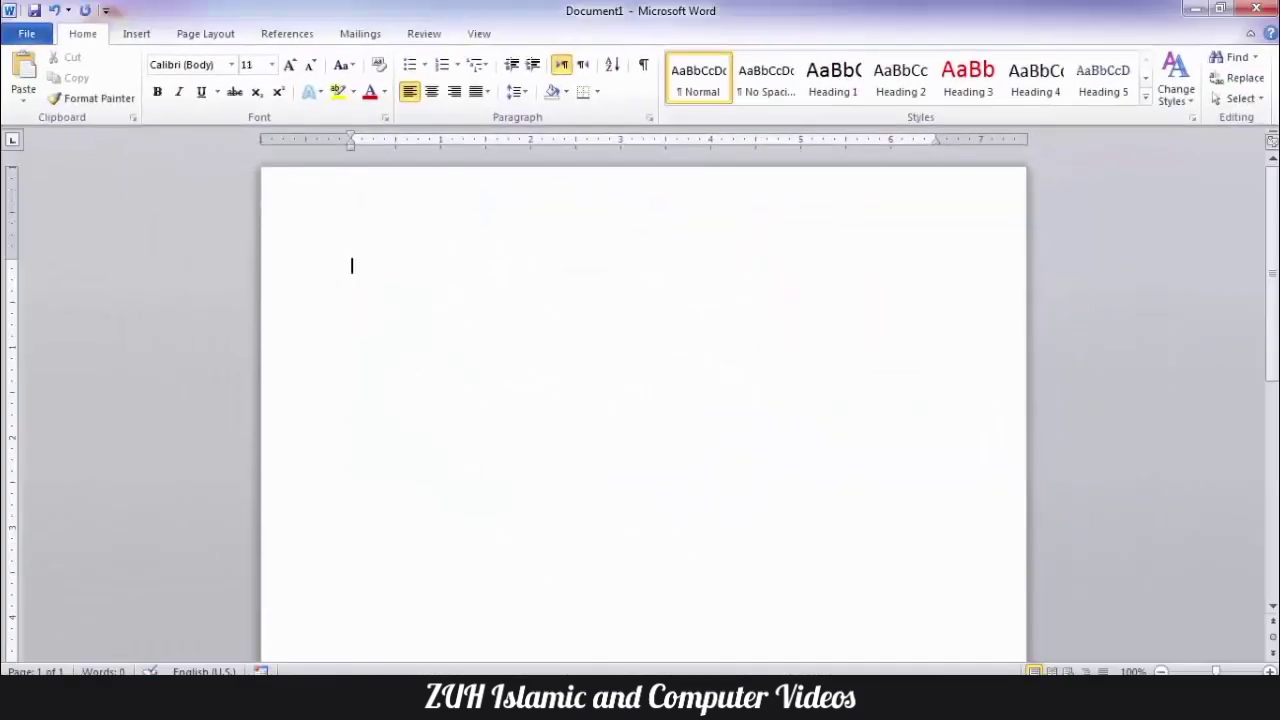
- Insert a new equation, enter the sin function with the β symbol as its argument, and leave the equation
left_click(120, 22)
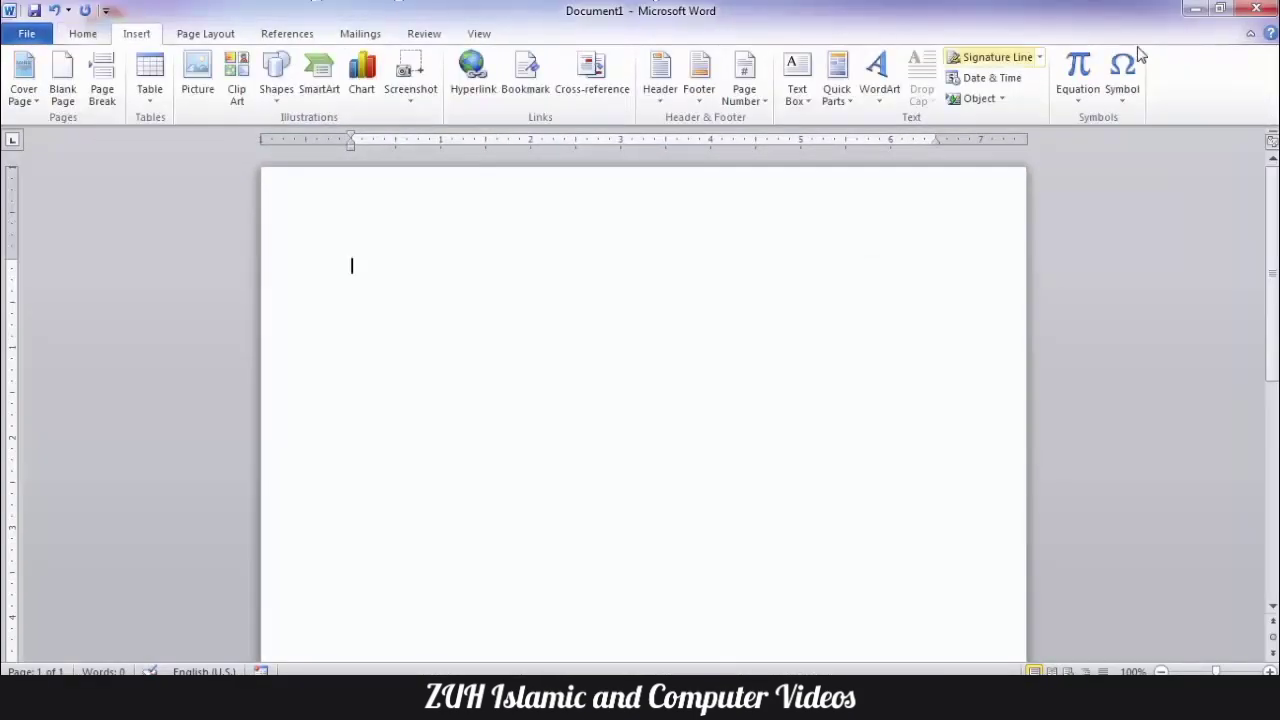
left_click(1076, 95)
left_click(987, 522)
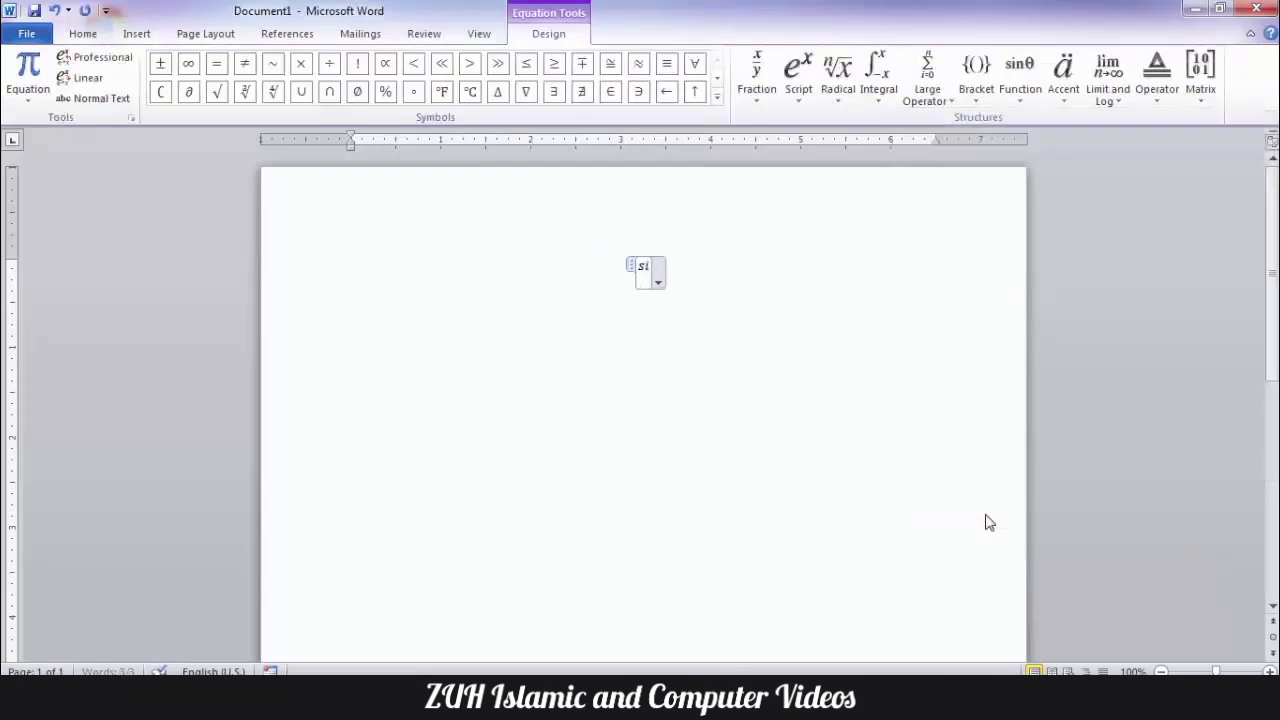
type("sin")
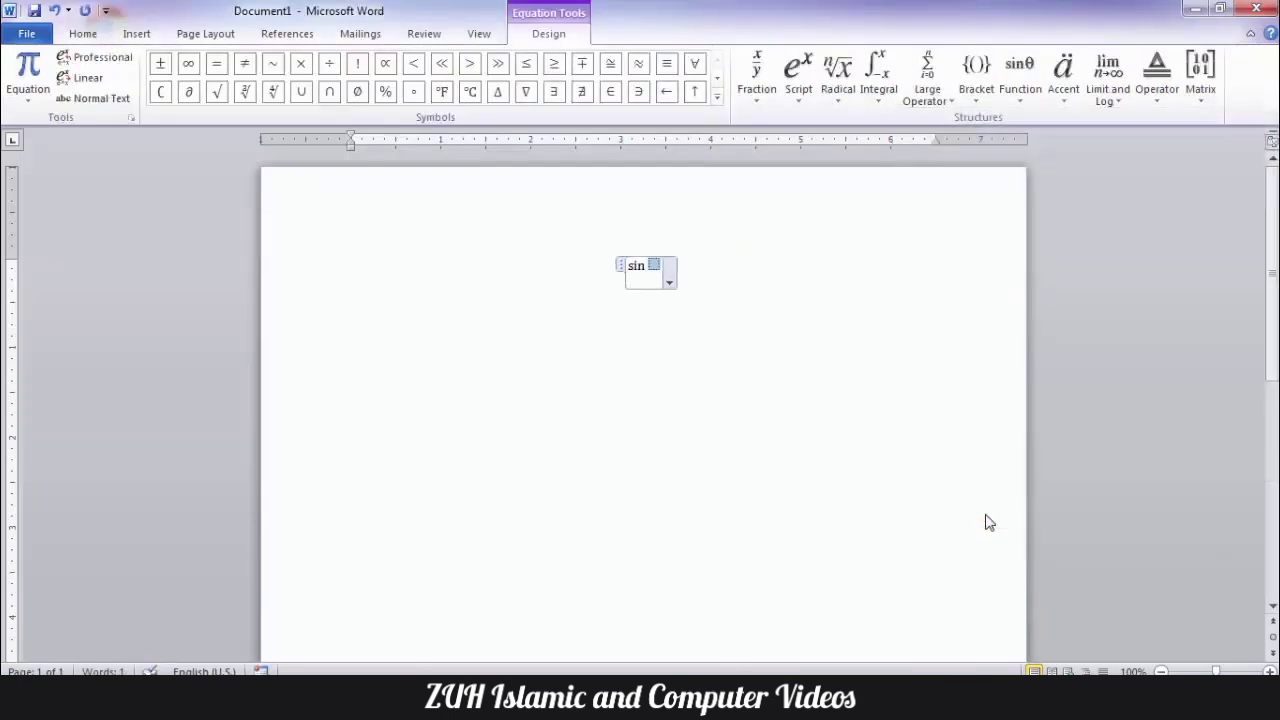
left_click(718, 96)
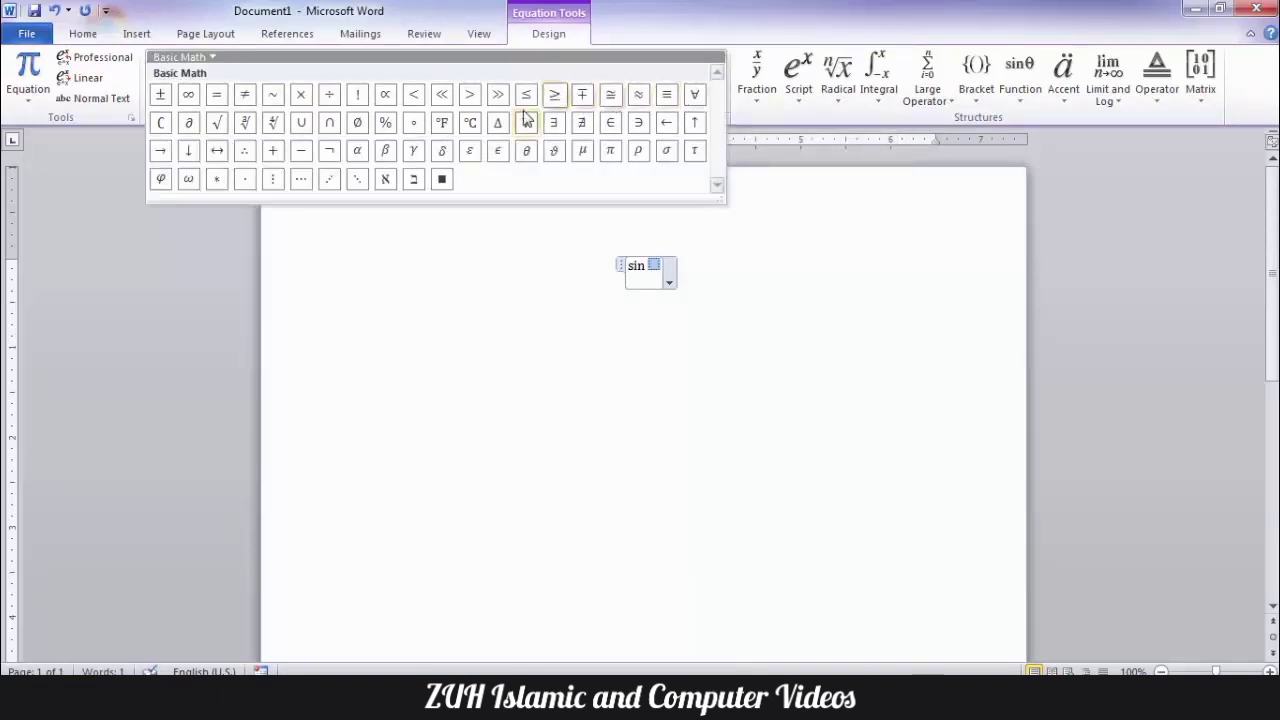
left_click(390, 150)
left_click(563, 354)
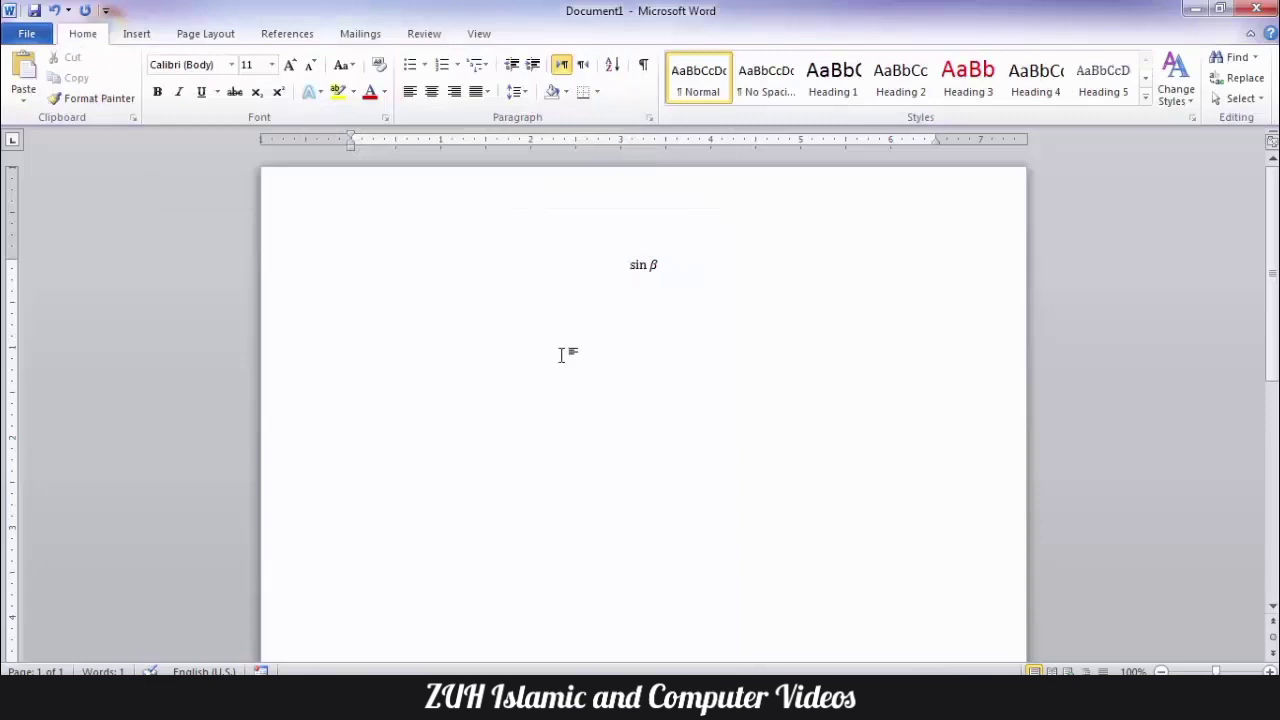
- Add abc to the recognized math functions of Math AutoCorrect and confirm the settings
key("alt")
key("t")
key("a")
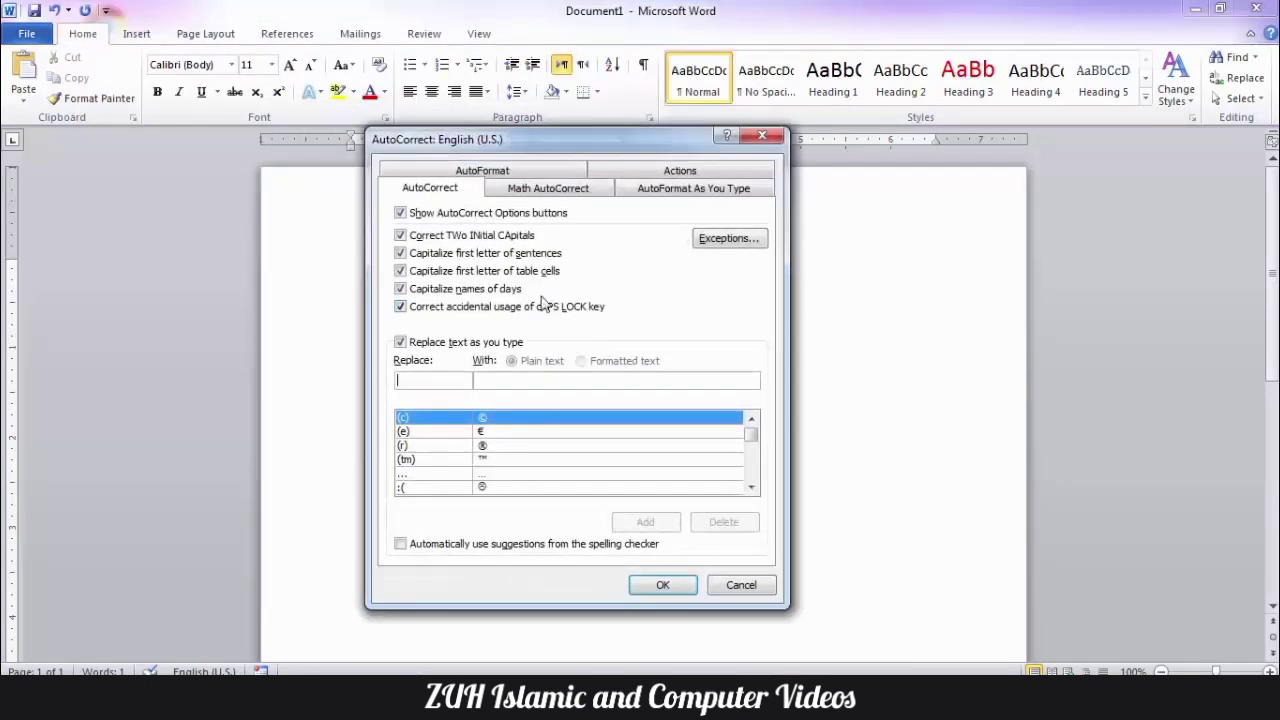
left_click(557, 192)
left_click(452, 541)
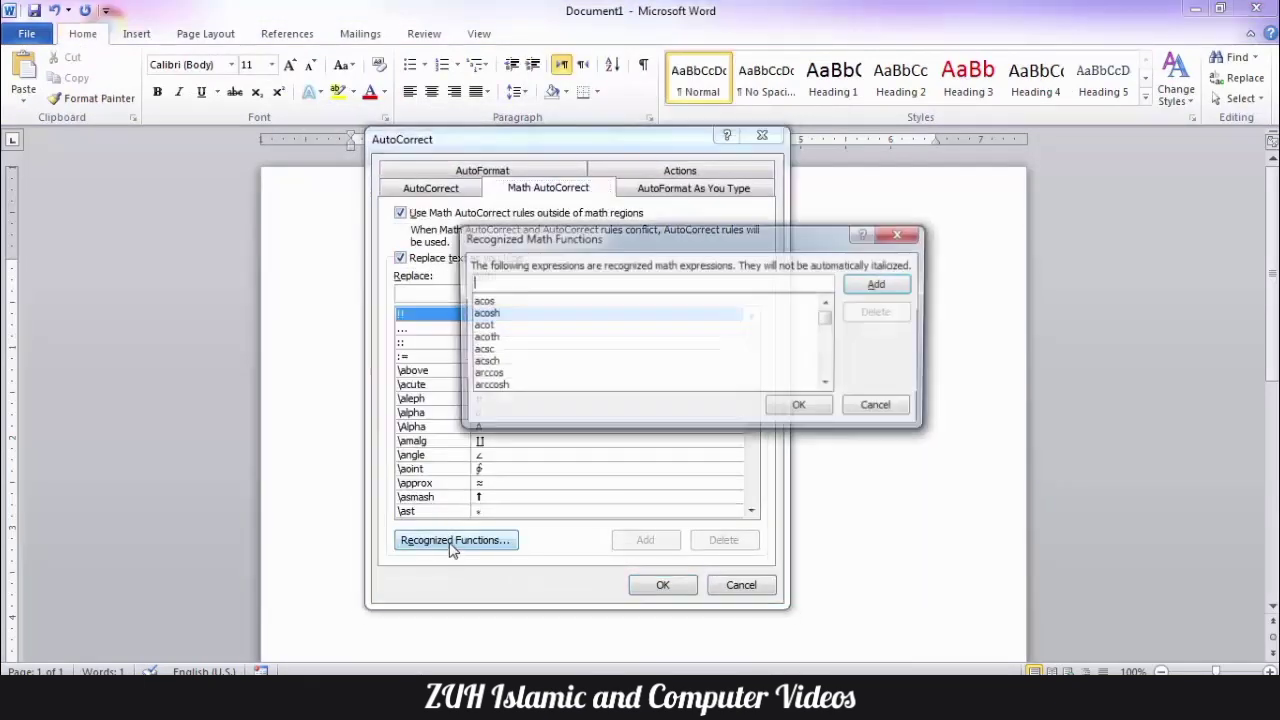
type("agc")
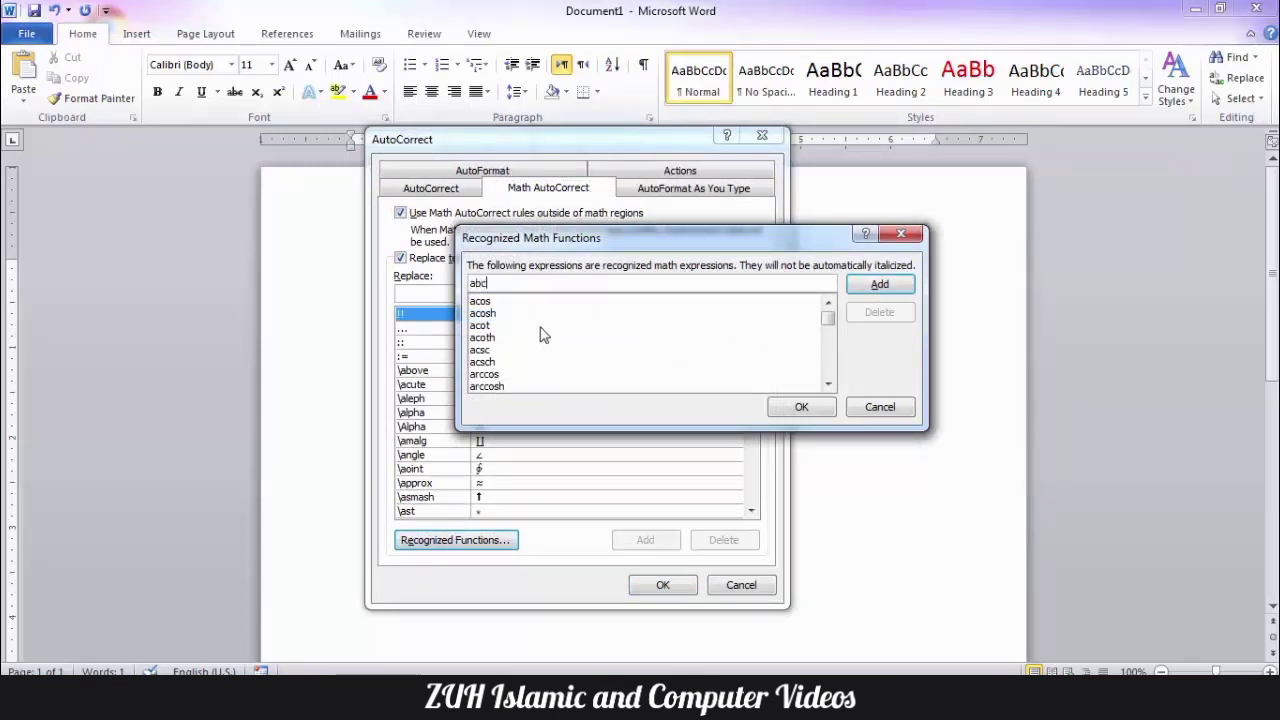
left_click(880, 284)
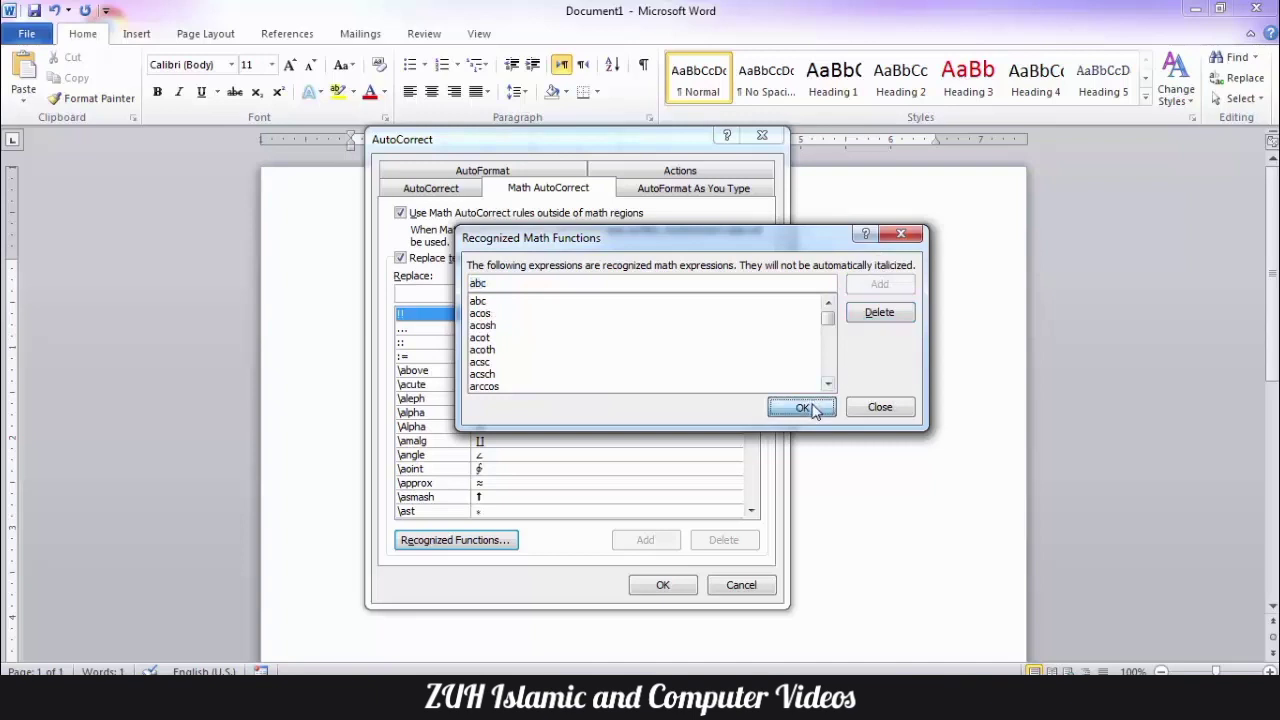
left_click(801, 406)
left_click(663, 585)
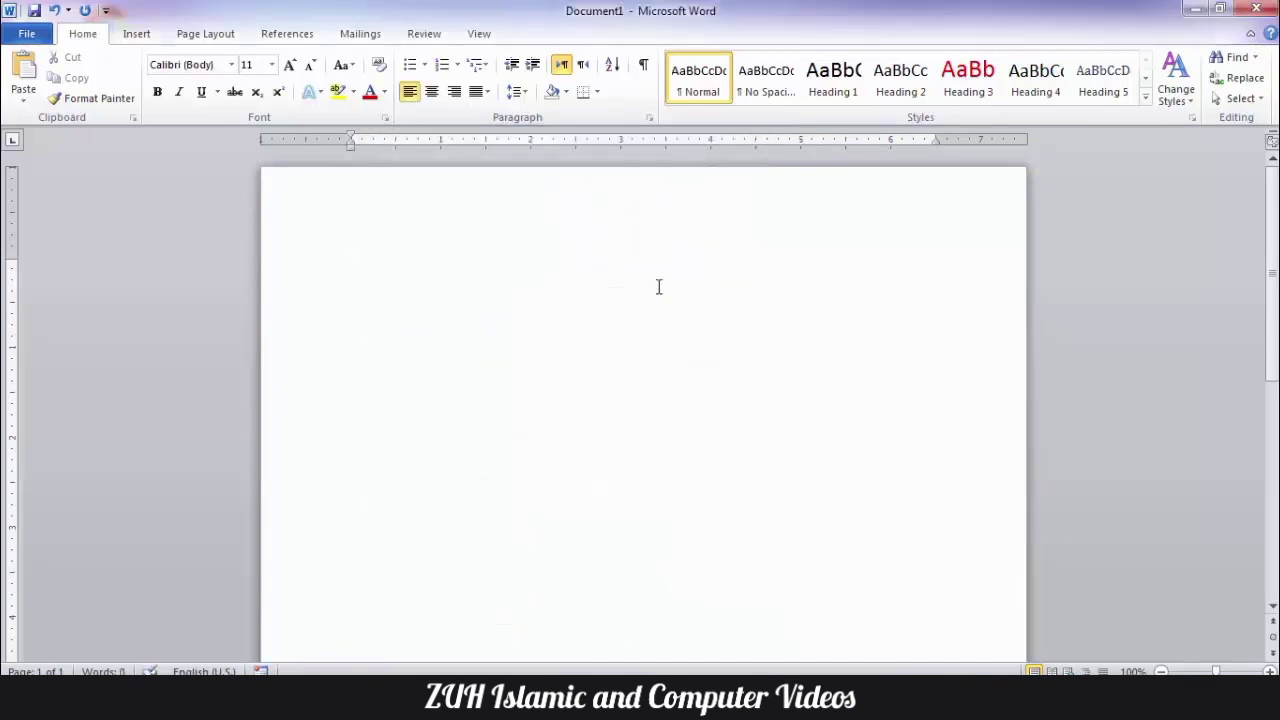
- Insert a new equation and enter abc as a function with an empty argument placeholder
key("alt+equal")
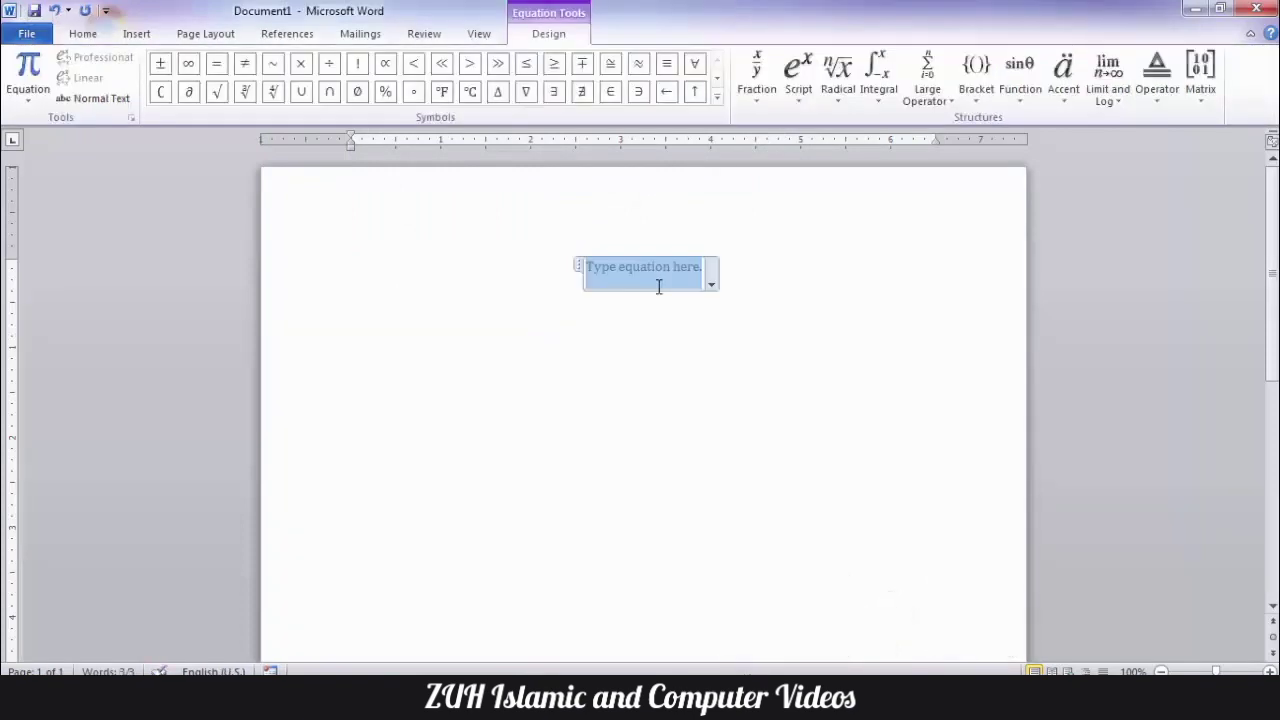
type("abc")
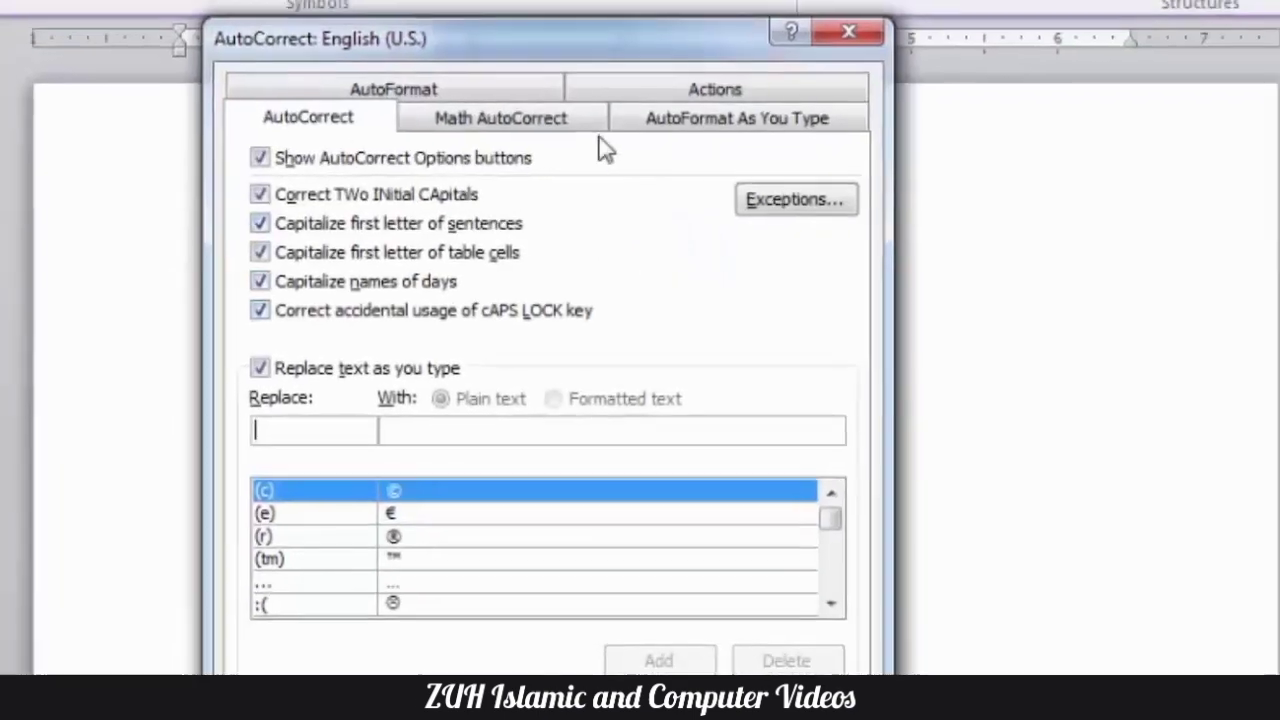
- Delete abc from the recognized math functions, confirm the list, and close the AutoCorrect settings
left_click(568, 157)
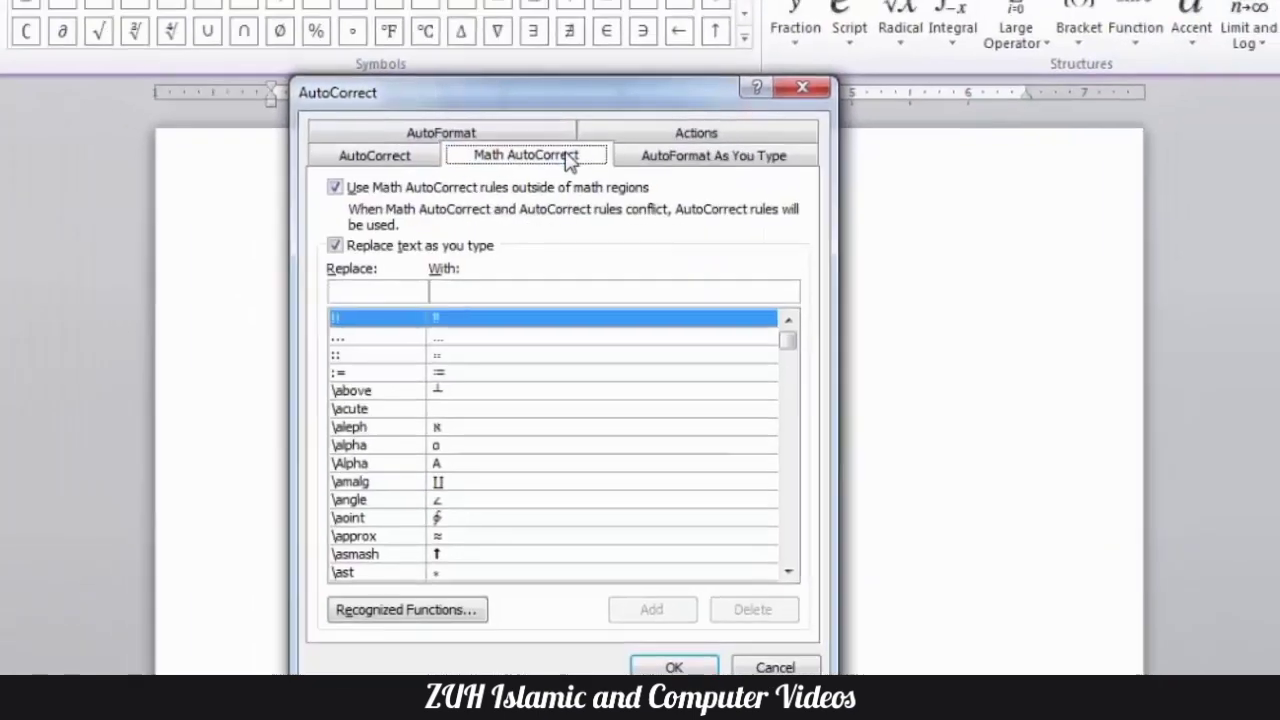
left_click(407, 609)
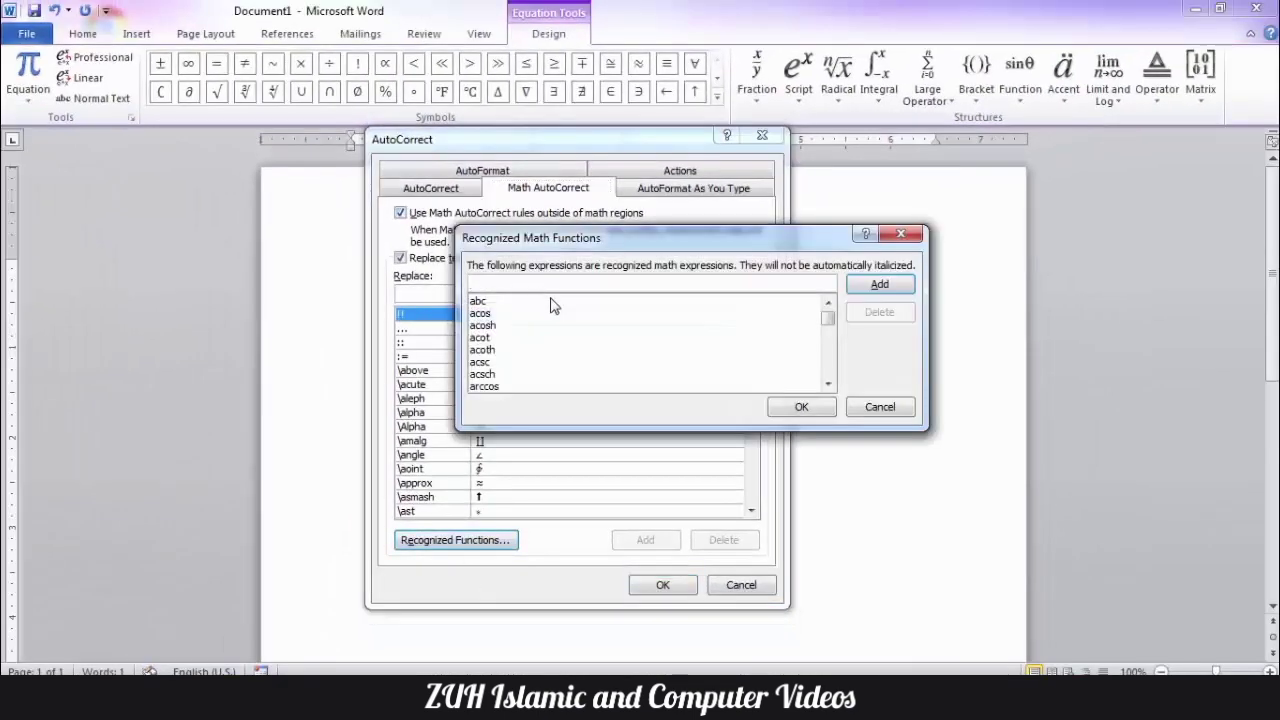
type("abc")
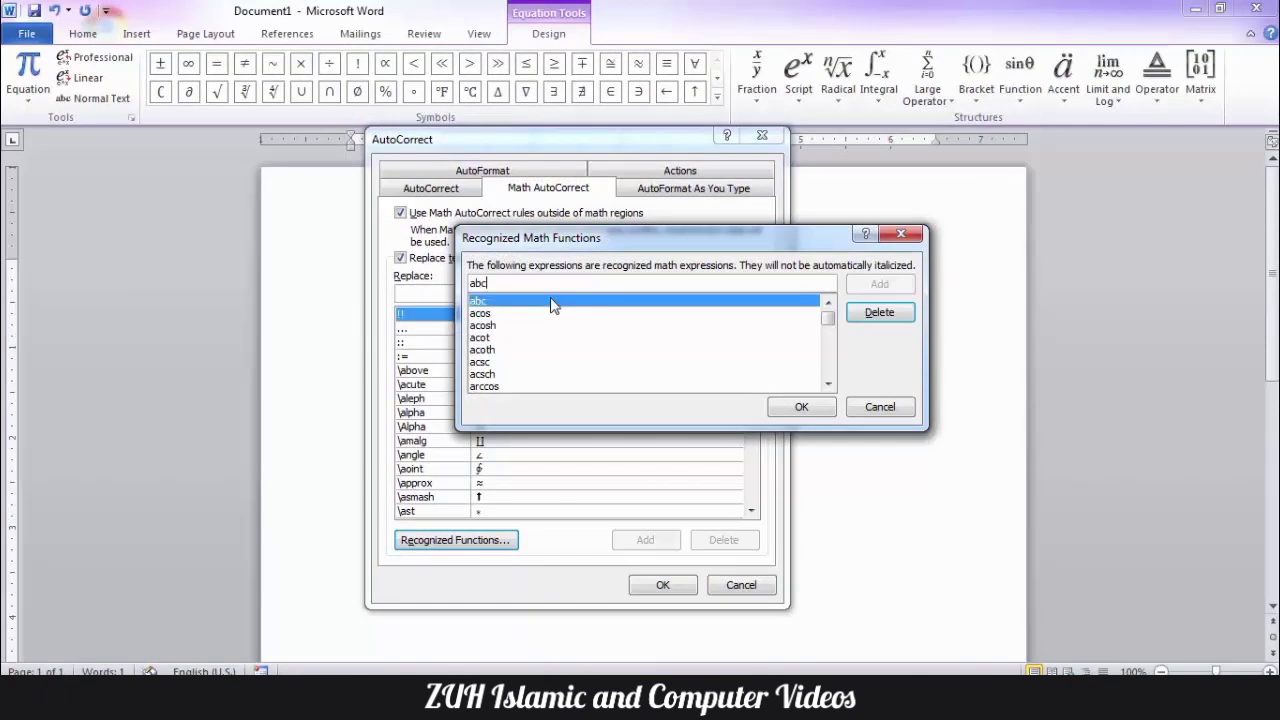
left_click(879, 312)
left_click(797, 407)
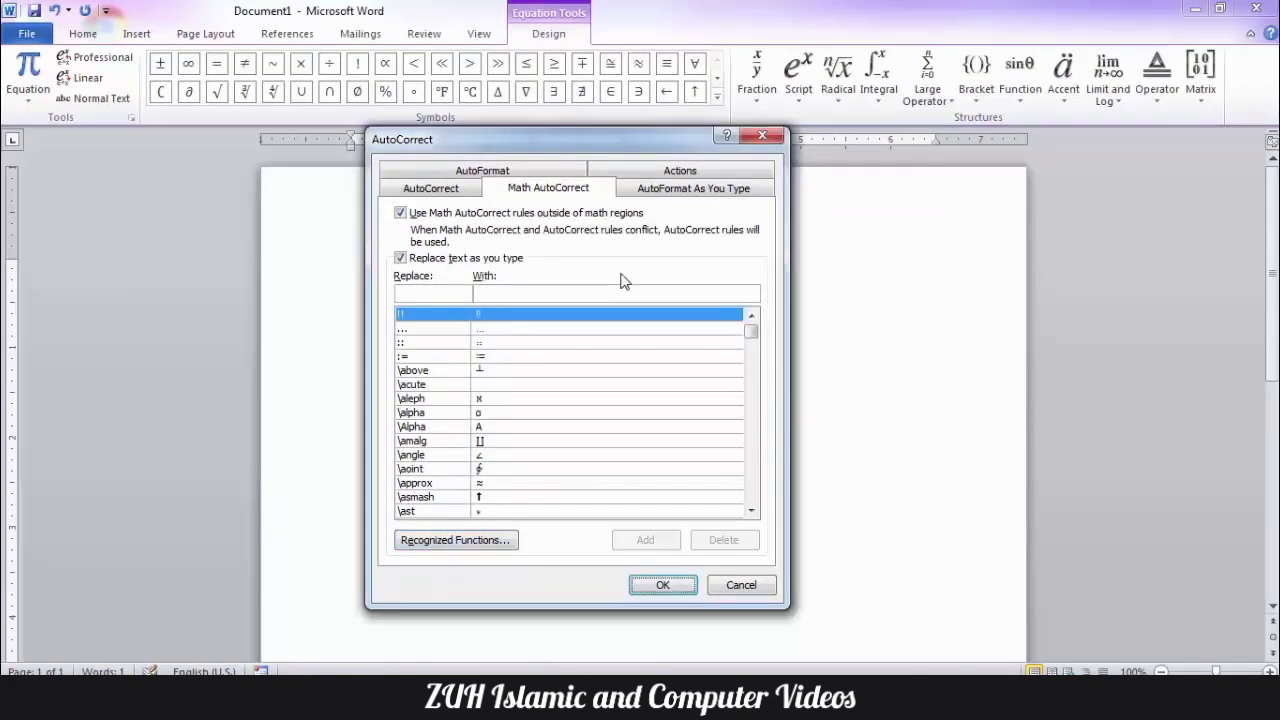
left_click(759, 137)
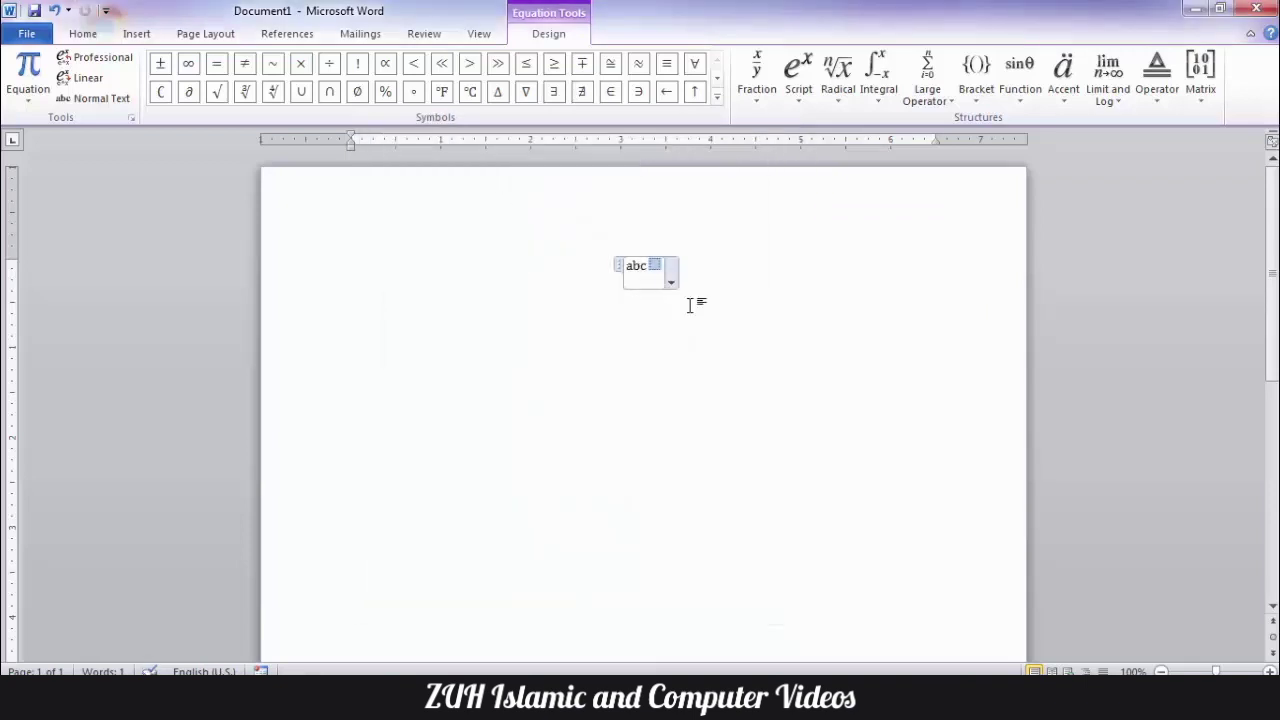